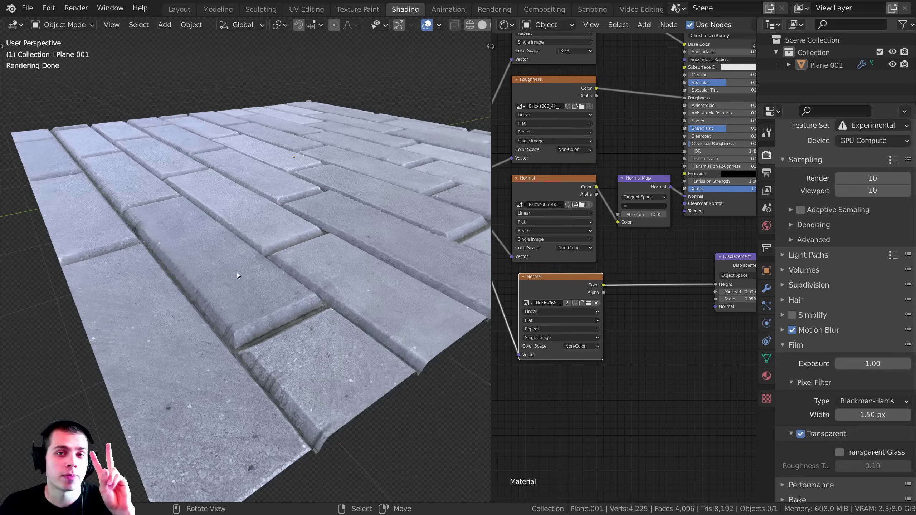
- Examine how the brick image texture feeds the Displacement node and the Material Output in the material's node setup
middle_drag(525, 276, 519, 266)
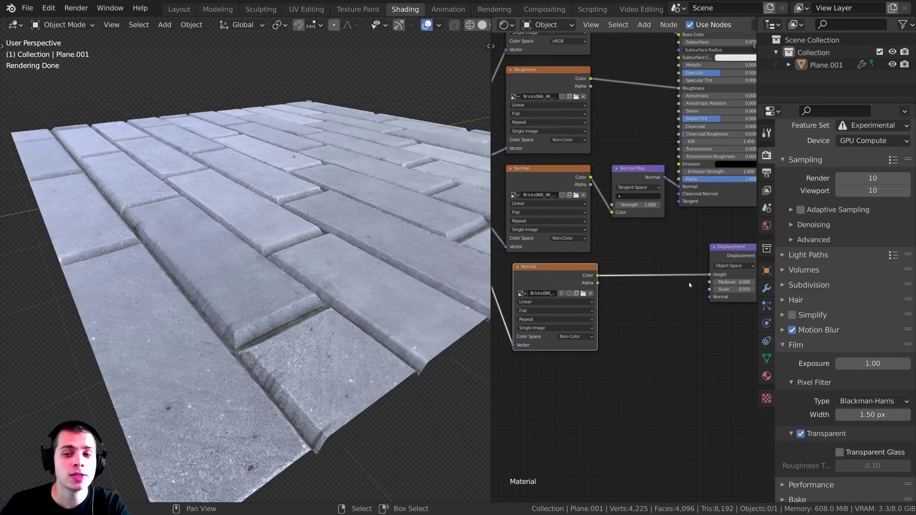
drag(734, 253, 690, 252)
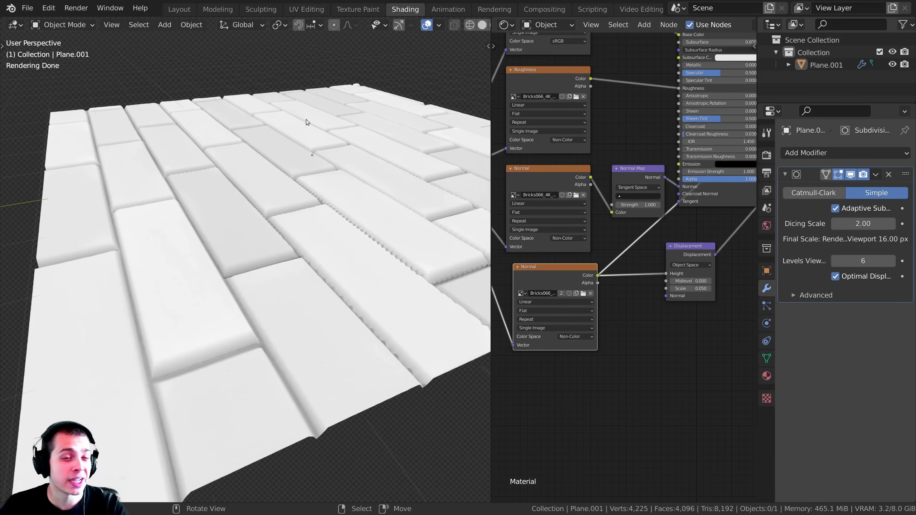
middle_drag(626, 260, 660, 273)
drag(609, 282, 617, 284)
middle_drag(633, 324, 546, 342)
scroll(592, 321, up, 3)
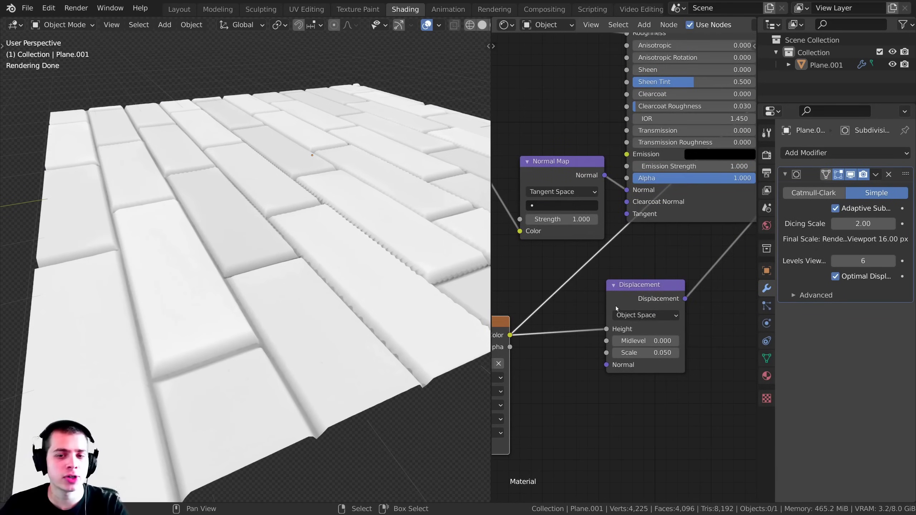
drag(615, 309, 636, 325)
scroll(631, 322, down, 2)
middle_drag(625, 319, 474, 456)
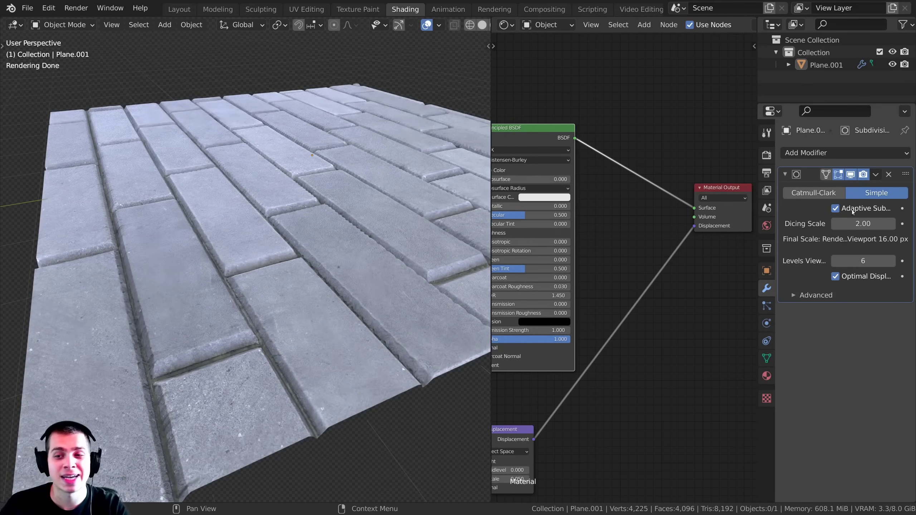
- Examine the Adaptive Subdivision settings and refresh the brick plane's subdivision to compare its displaced detail up close
drag(757, 215, 711, 216)
mouse_move(451, 263)
middle_down()
mouse_move(356, 280)
mouse_move(201, 342)
mouse_move(315, 272)
middle_up()
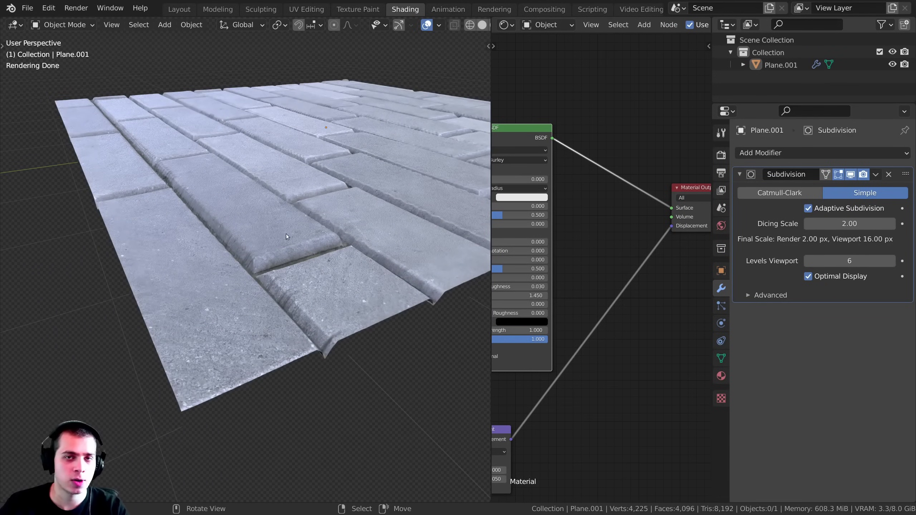
scroll(286, 233, up, 4)
key(Tab)
key(Tab)
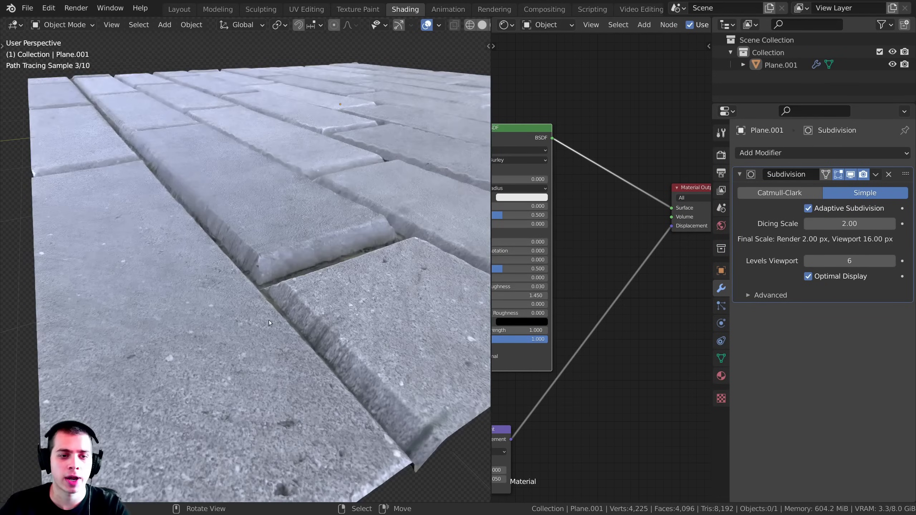
middle_drag(292, 298, 319, 256)
scroll(238, 191, down, 4)
scroll(152, 235, up, 8)
scroll(319, 256, down, 4)
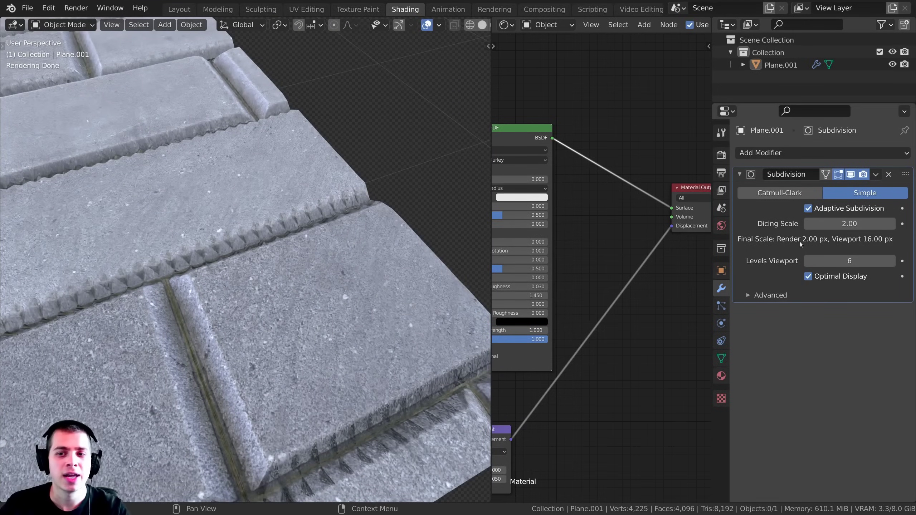
scroll(322, 251, up, 4)
scroll(316, 237, down, 4)
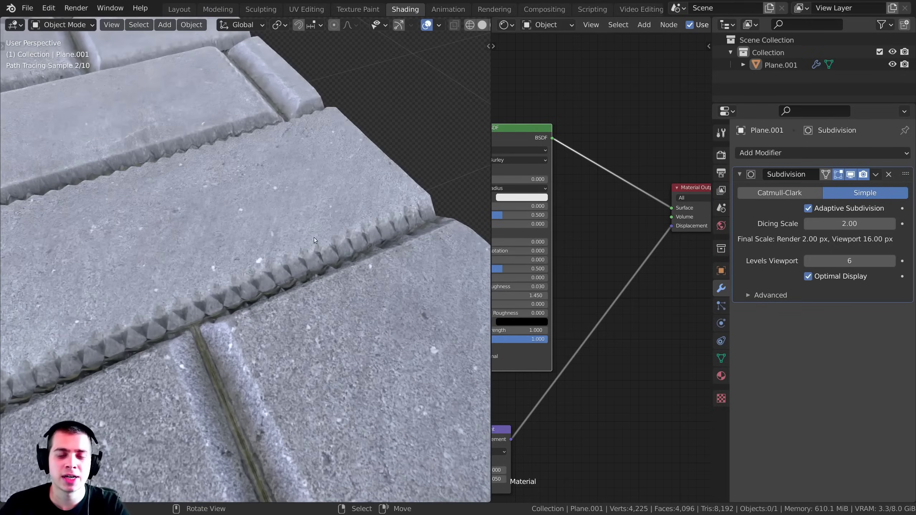
key(Tab)
key(Tab)
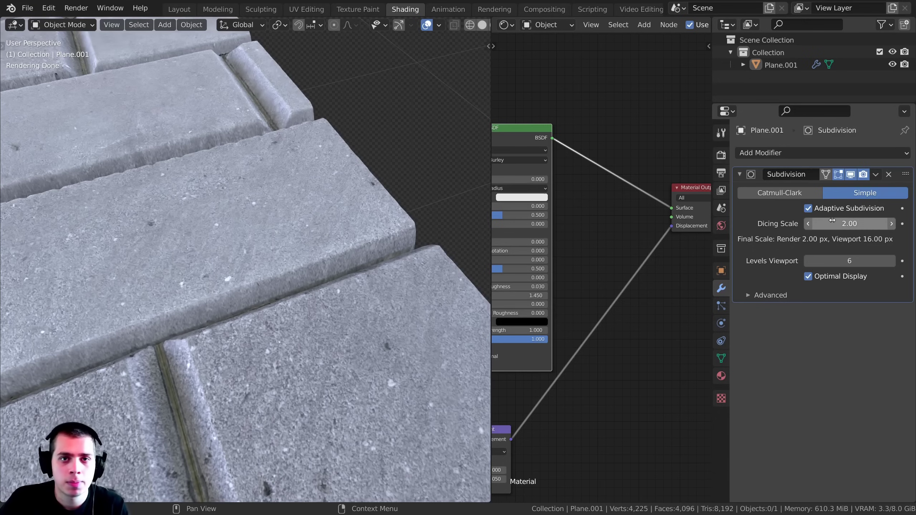
scroll(303, 355, up, 1)
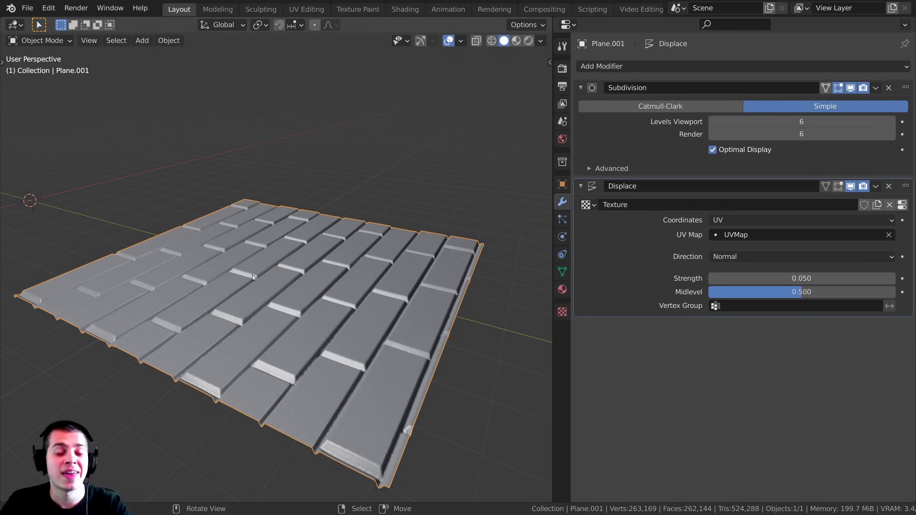
- Inspect the brick plane displaced with the Subdivision and Displace modifiers, in solid and rendered shading
middle_drag(213, 266, 352, 228)
scroll(341, 322, up, 5)
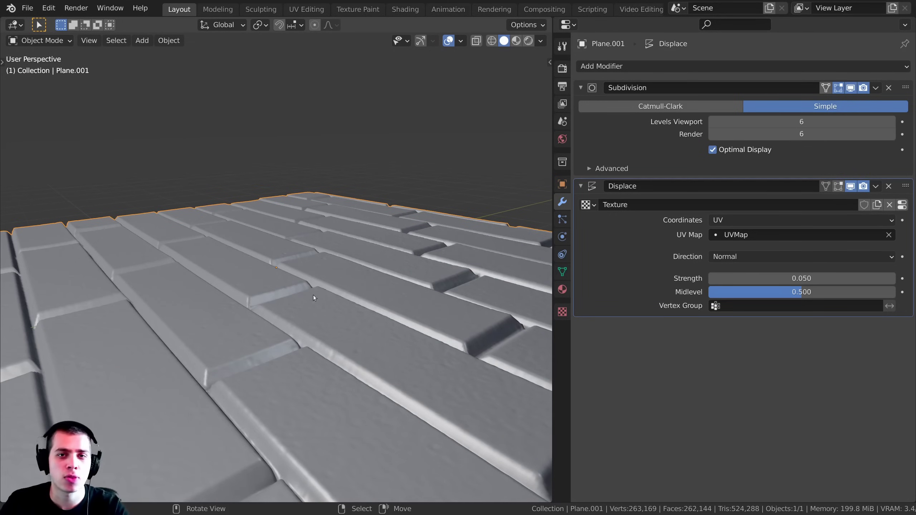
middle_drag(313, 295, 335, 361)
middle_drag(303, 256, 417, 331)
middle_drag(364, 282, 307, 347)
scroll(334, 316, up, 4)
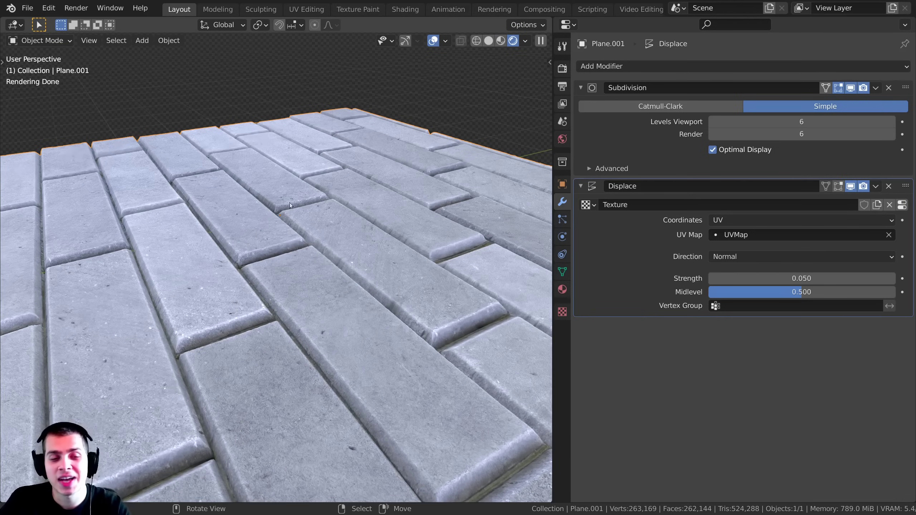
middle_drag(337, 179, 315, 251)
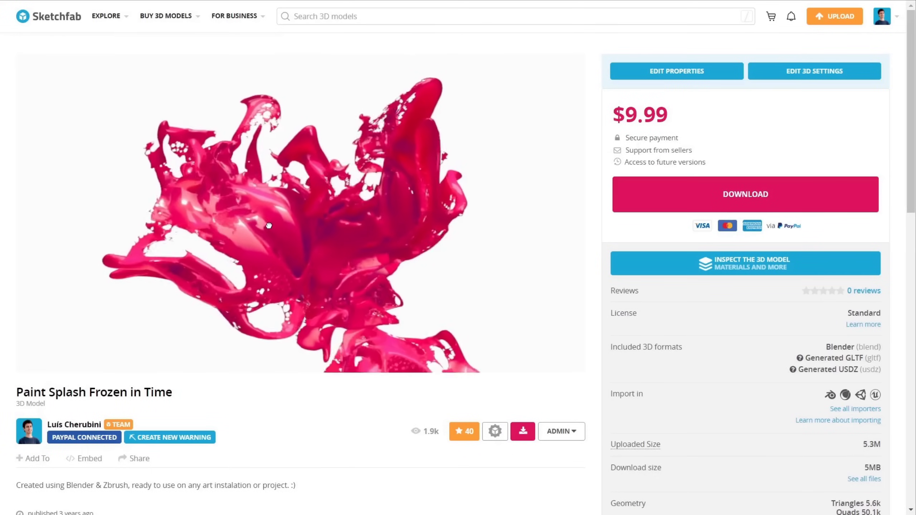
drag(269, 225, 352, 219)
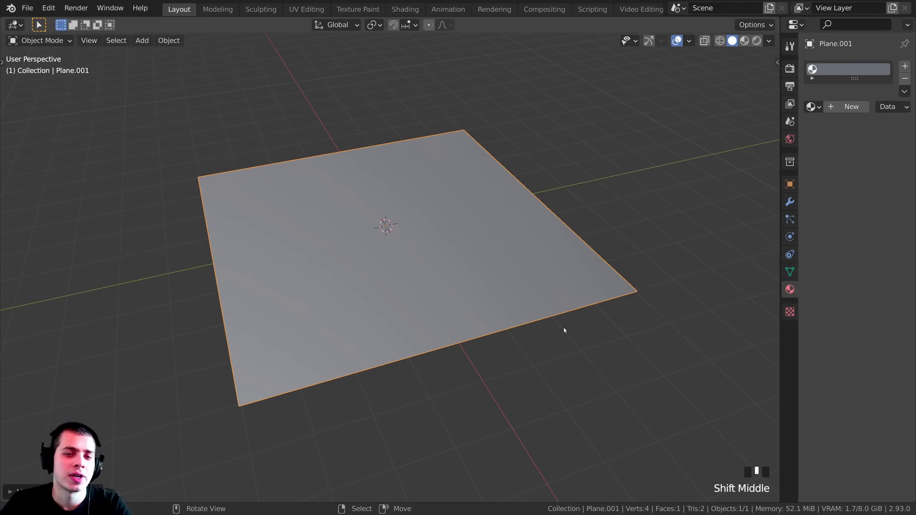
scroll(383, 278, down, 2)
middle_drag(383, 278, 547, 252)
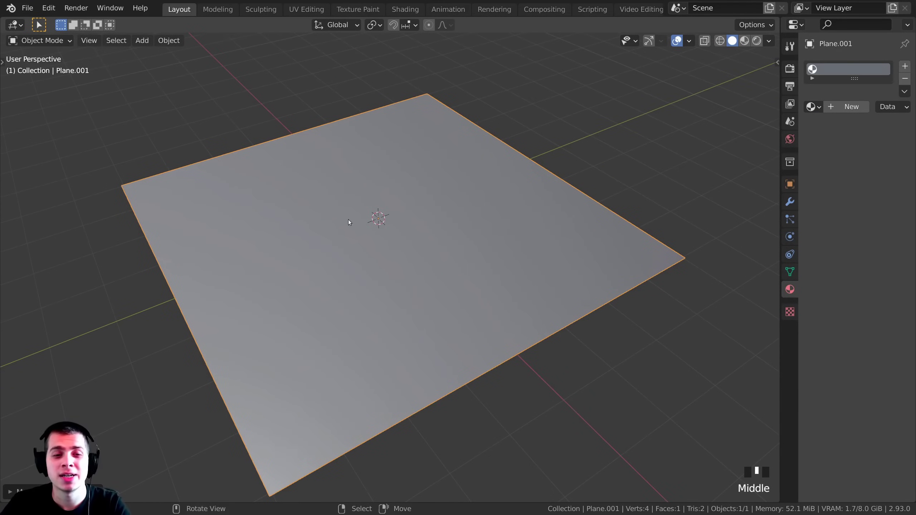
scroll(432, 227, down, 1)
key(shift+a)
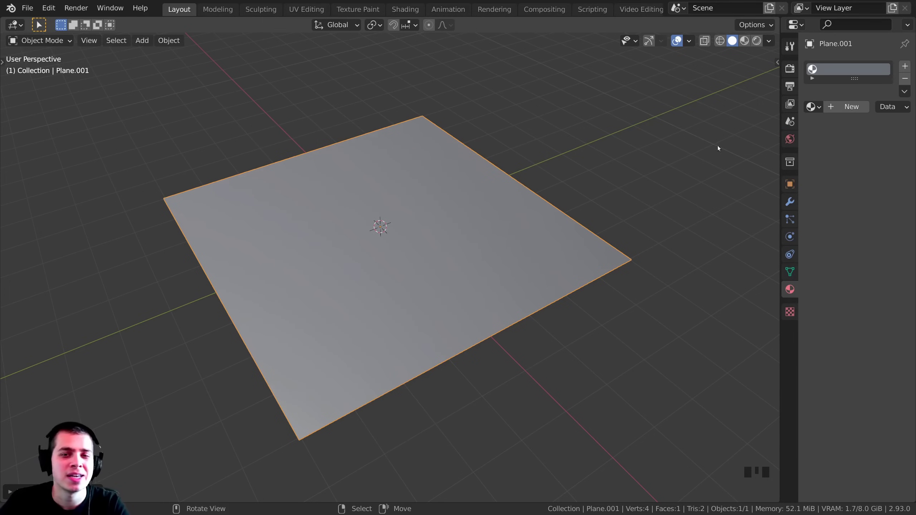
- Open the world's background settings, widen the properties area, and switch the viewport to rendered shading
click(783, 140)
drag(781, 141, 676, 152)
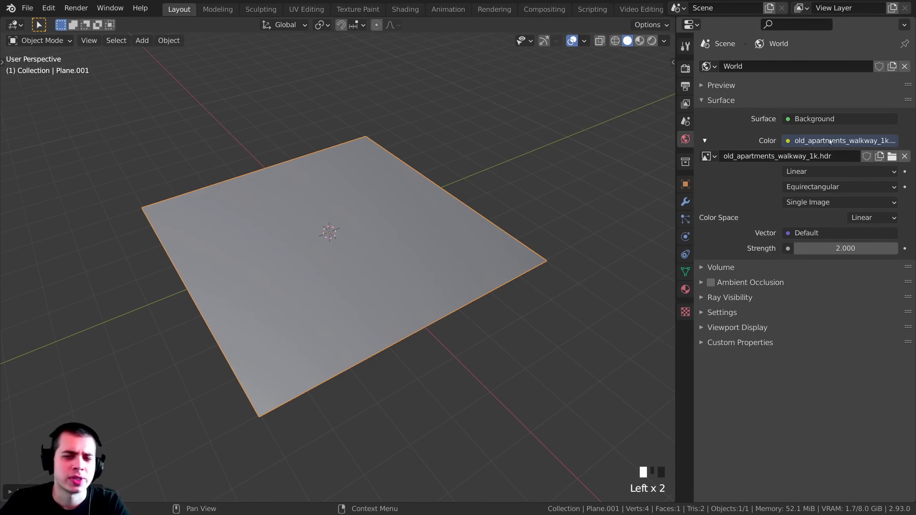
key(z)
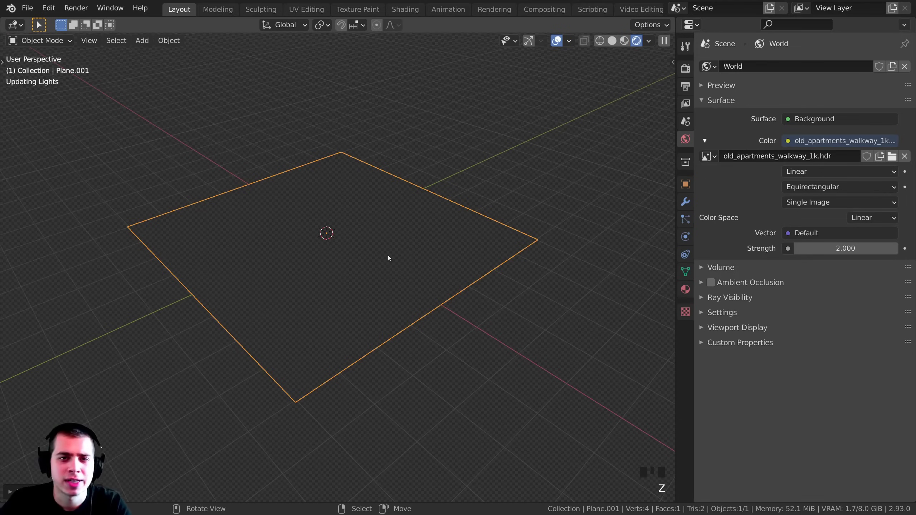
middle_drag(386, 296, 407, 294)
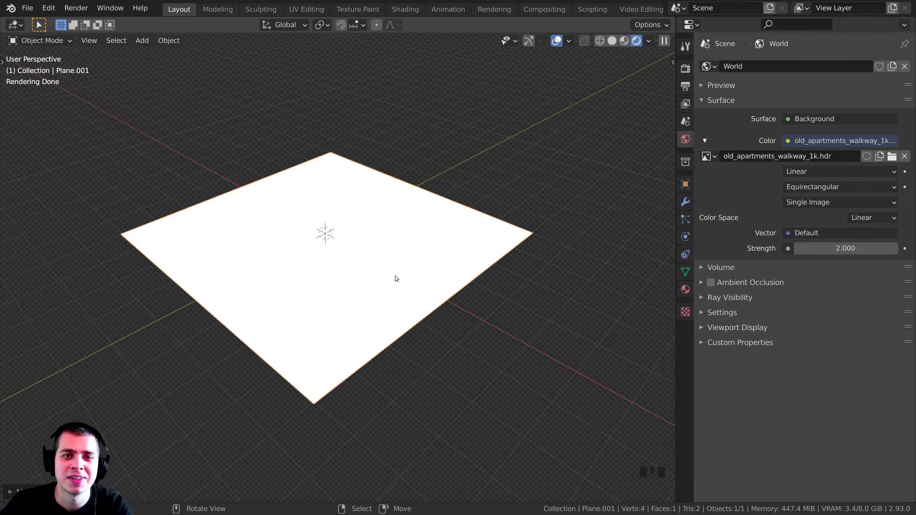
- Choose Cycles as the render engine and set its feature set to Experimental
middle_drag(395, 275, 570, 190)
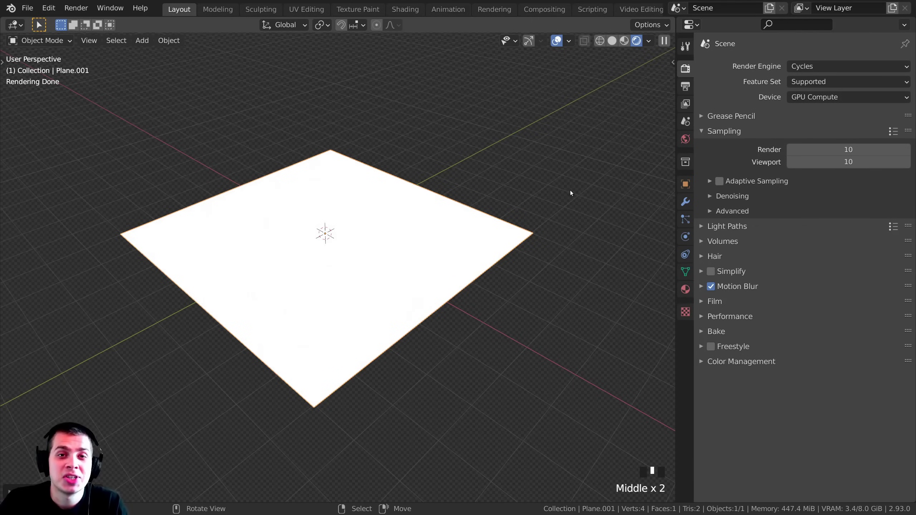
click(824, 69)
click(823, 68)
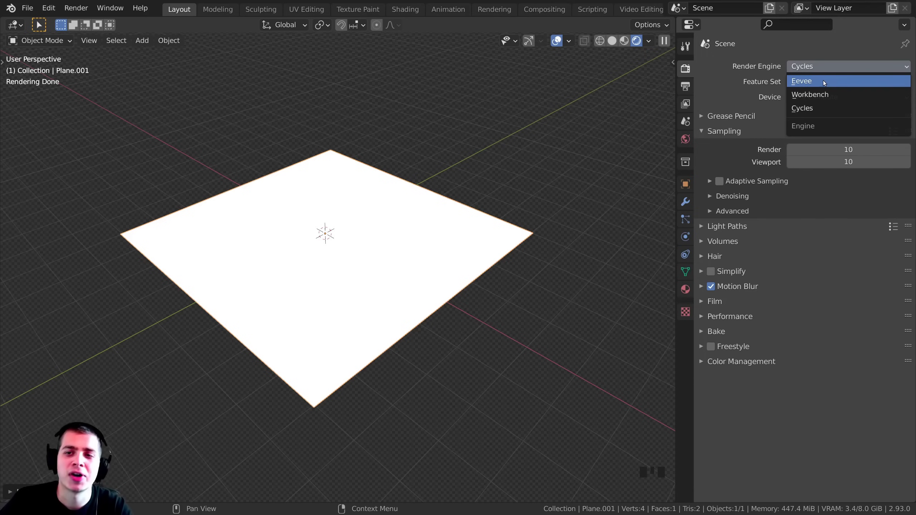
click(825, 108)
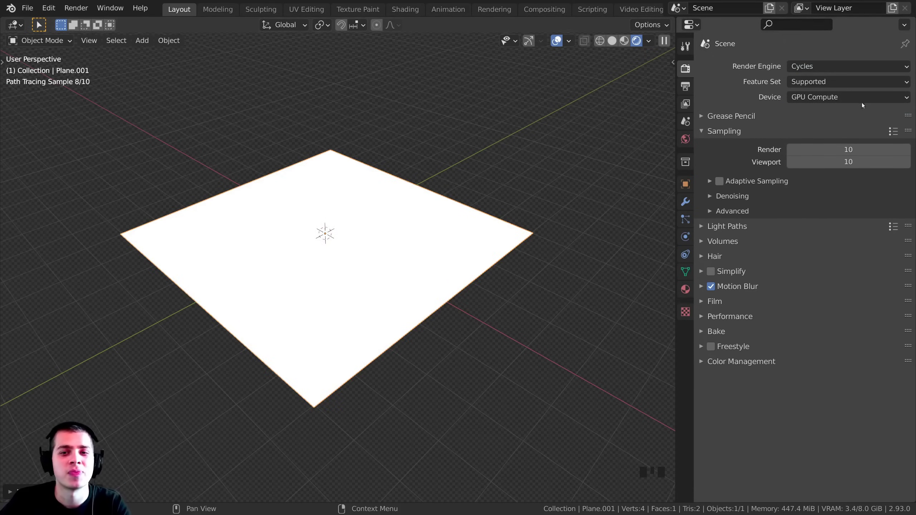
click(798, 83)
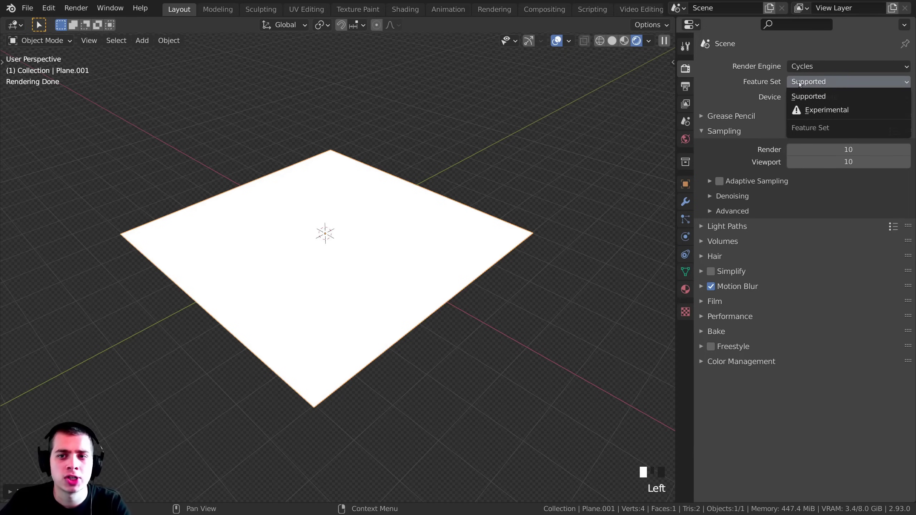
click(806, 111)
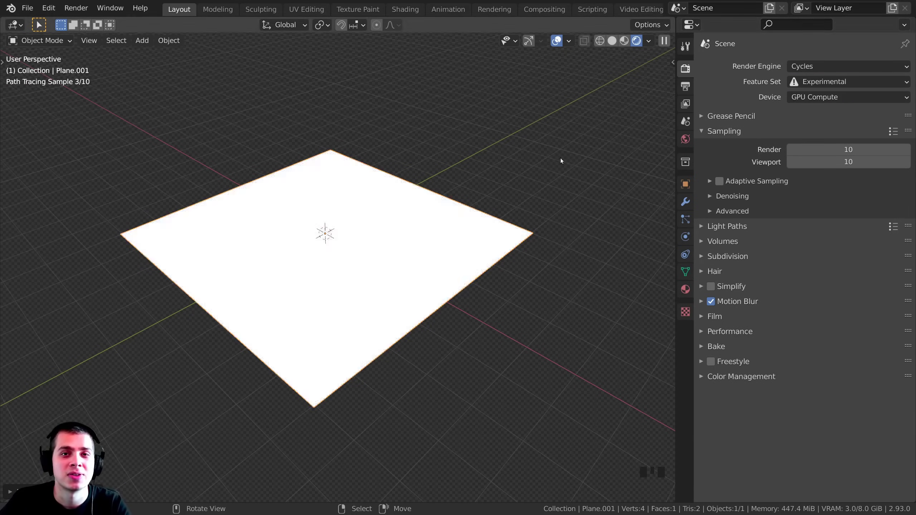
- Create a new material on the plane and name it Texture
scroll(560, 158, up, 2)
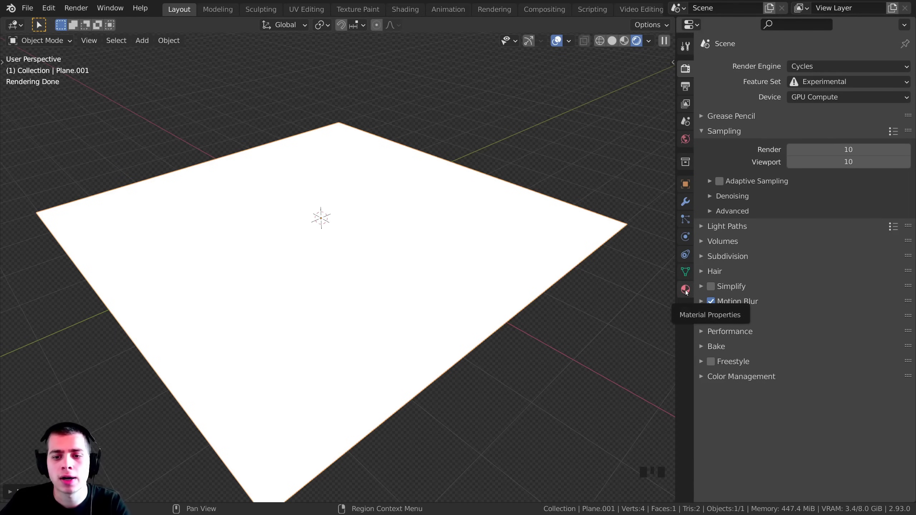
click(686, 290)
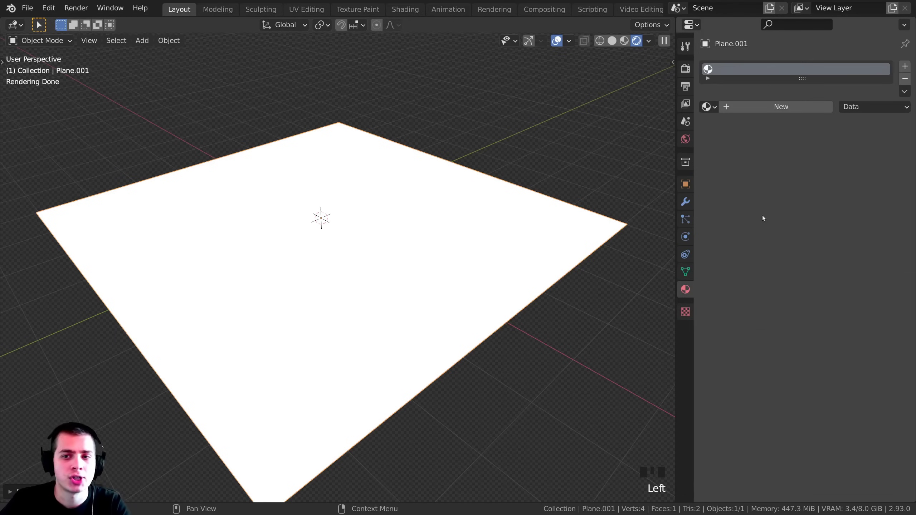
click(760, 108)
double_click(761, 106)
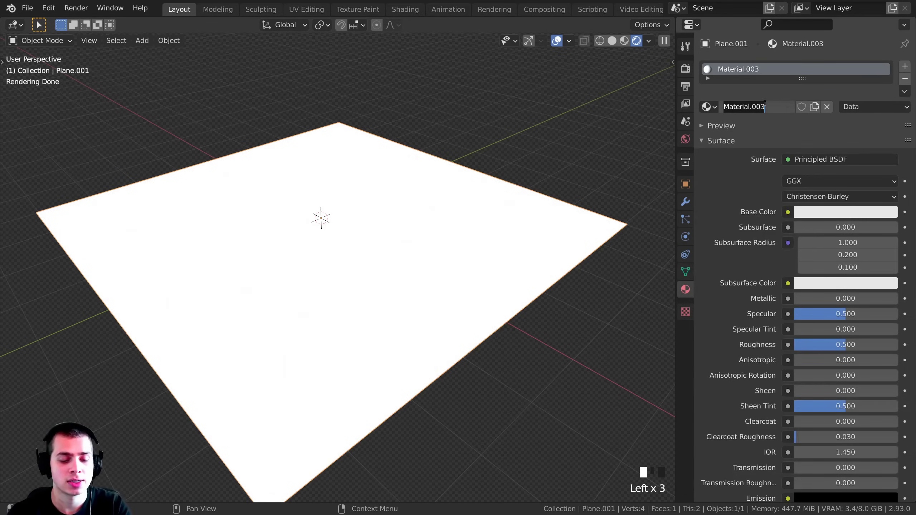
text(Texture)
key(Return)
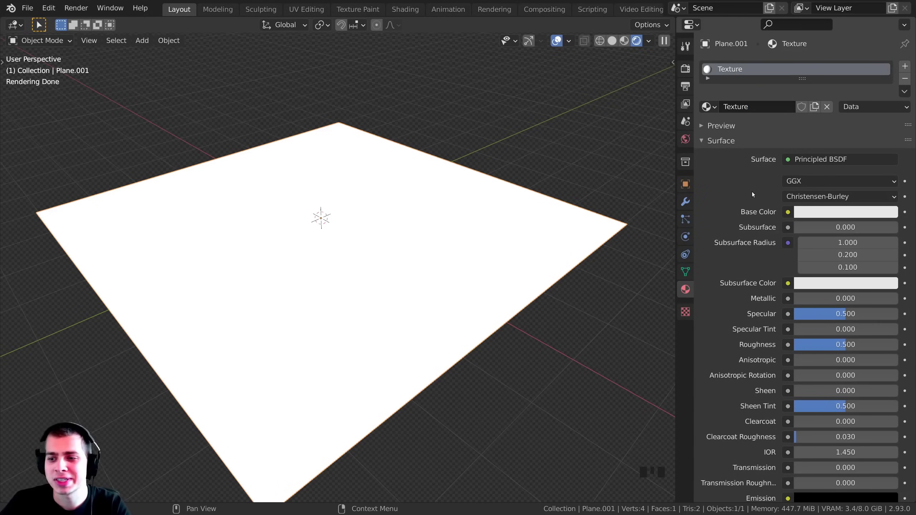
- Set the displacement method in the material's surface settings to Displacement and Bump
scroll(765, 164, down, 6)
scroll(765, 164, down, 14)
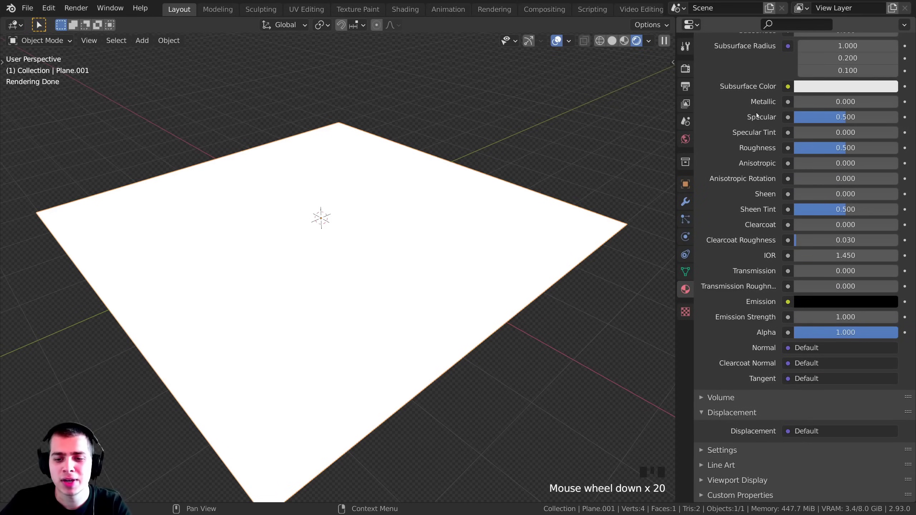
click(717, 451)
scroll(747, 325, down, 14)
scroll(757, 339, down, 7)
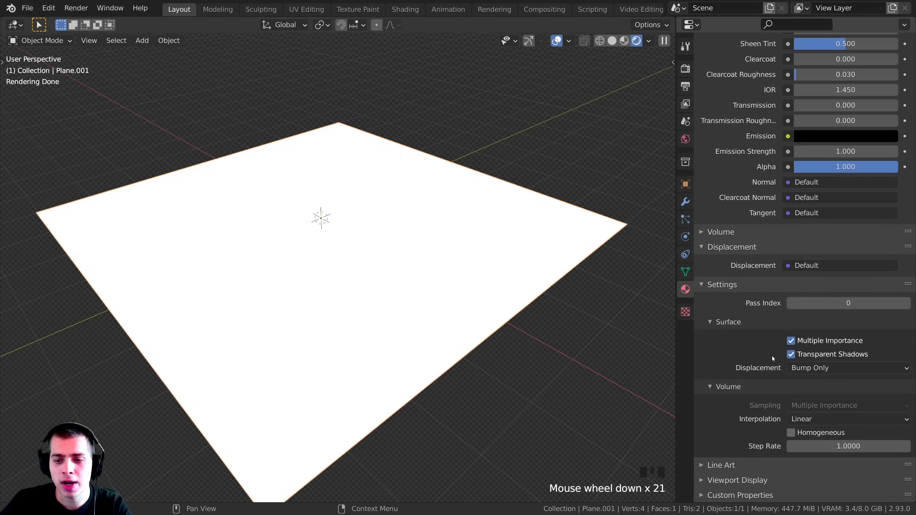
click(804, 373)
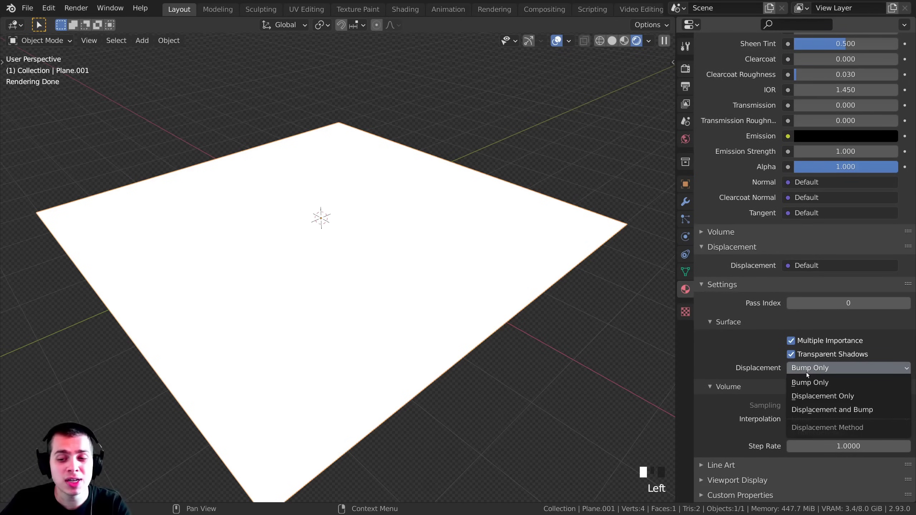
click(809, 411)
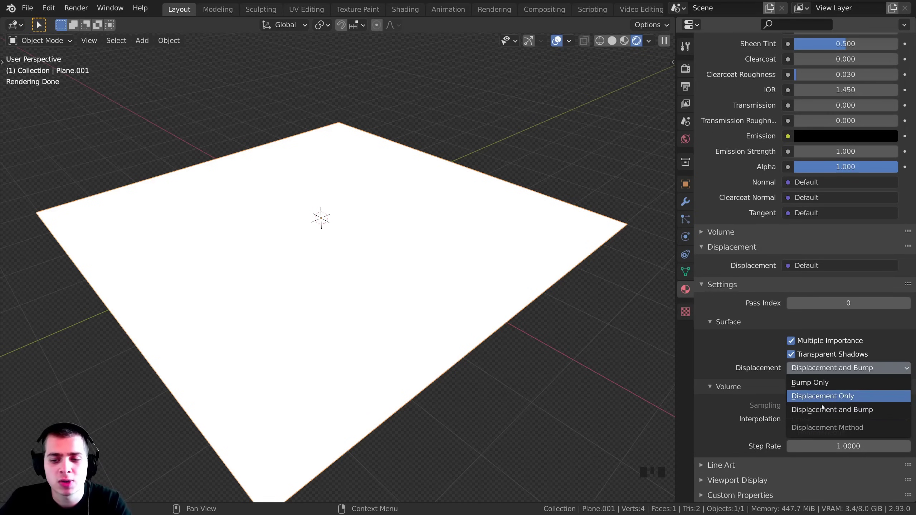
click(823, 409)
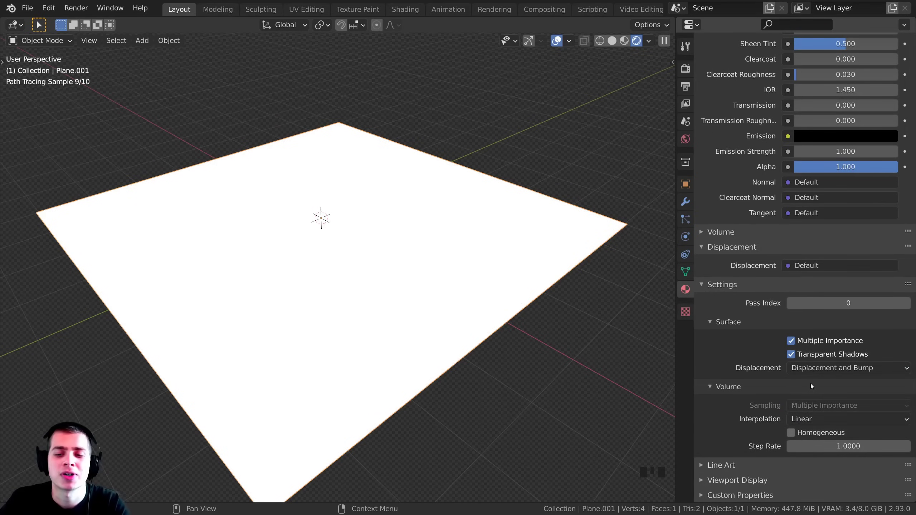
- Switch to the Shading workspace and select the Principled BSDF node of the Texture material
scroll(764, 195, up, 8)
scroll(786, 203, up, 9)
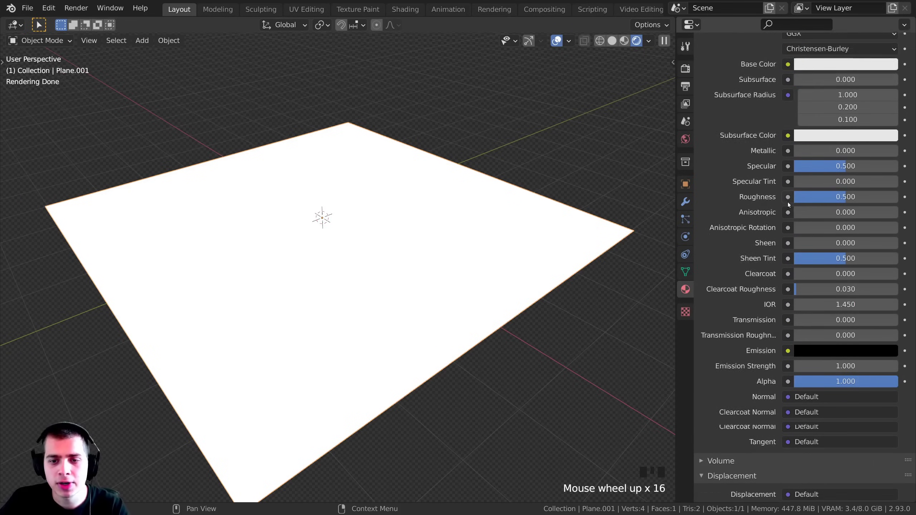
click(686, 203)
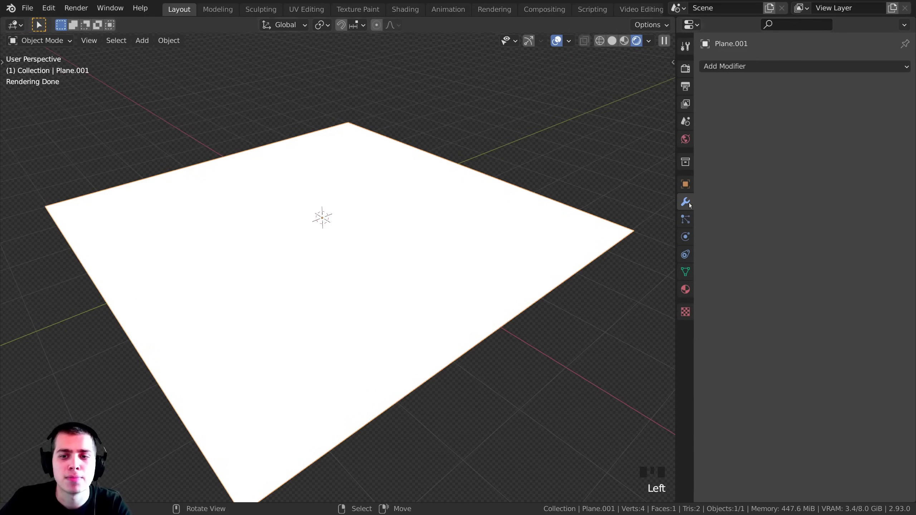
click(403, 11)
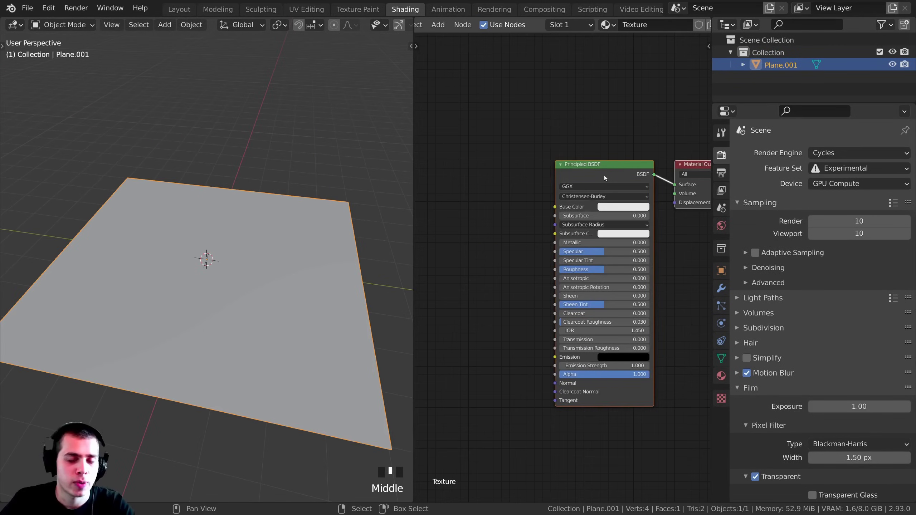
click(602, 175)
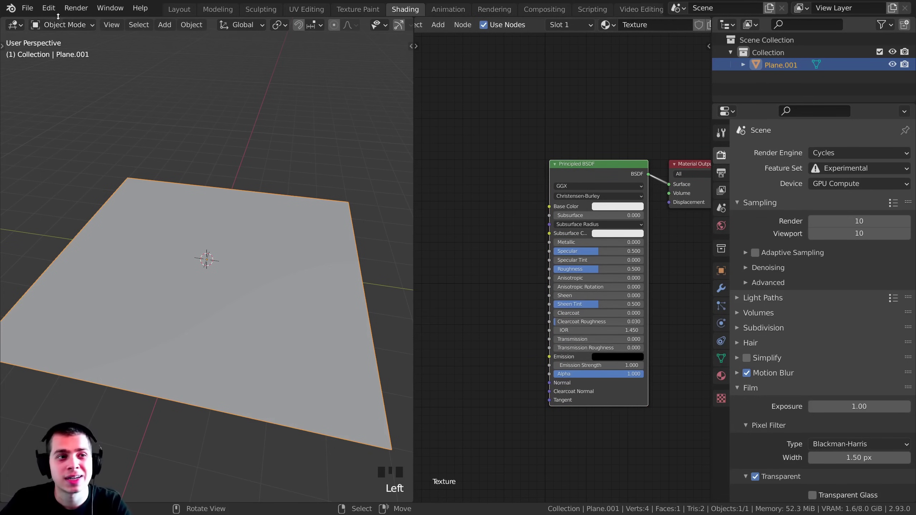
- Open the add-on preferences and search the add-ons for "node"
click(48, 8)
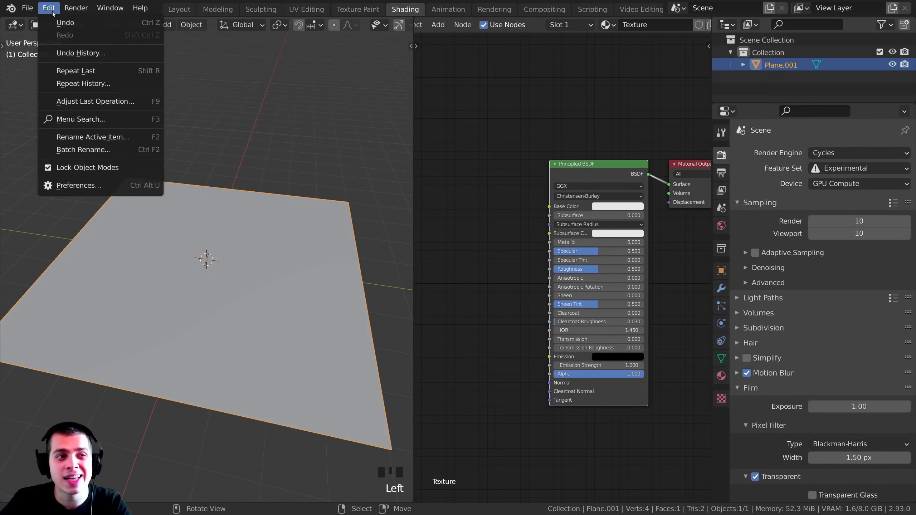
click(91, 188)
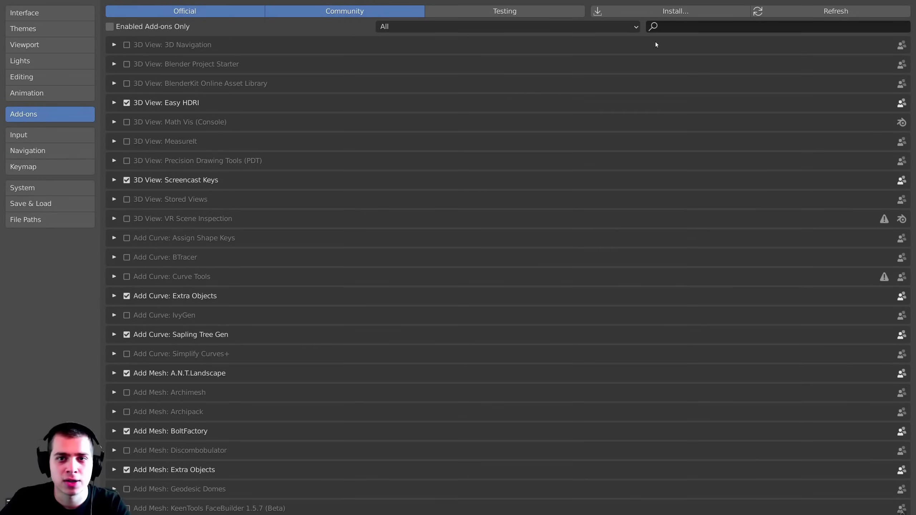
click(660, 28)
text(node)
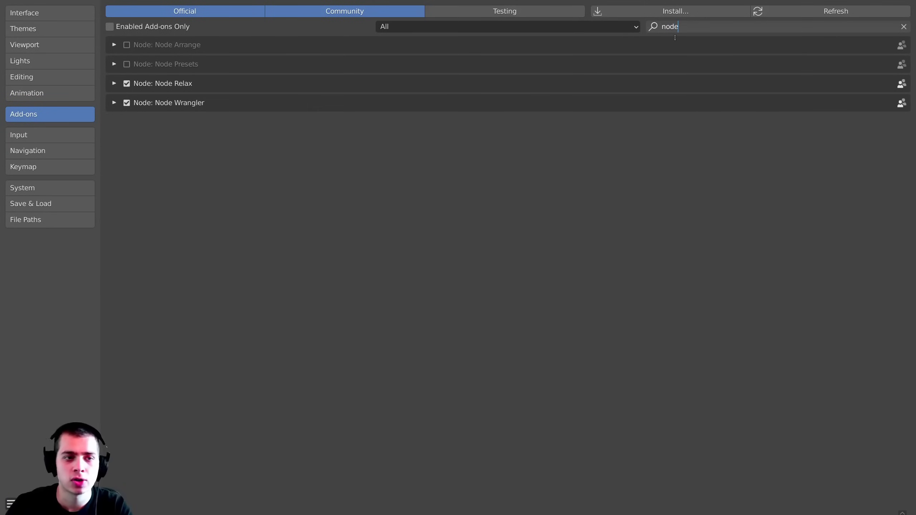
key(Return)
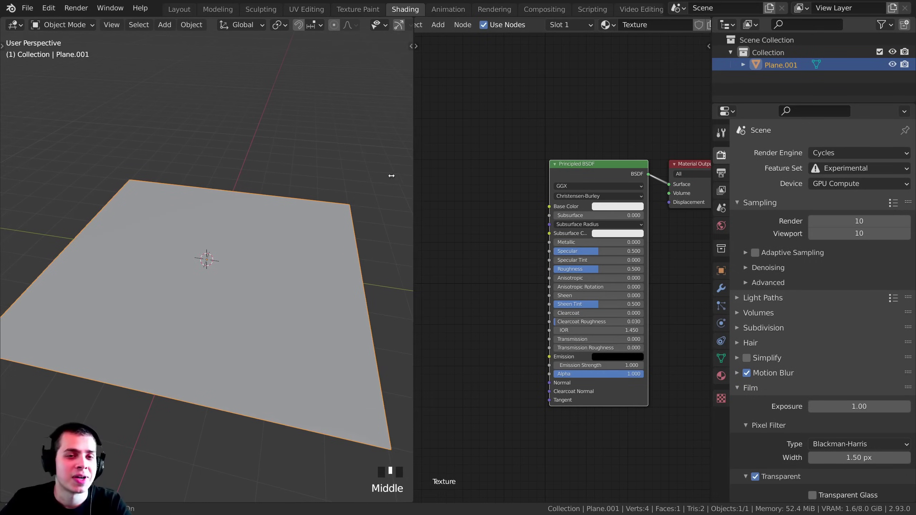
- Widen the node editor and move the Principled BSDF node slightly closer to the Material Output node
middle_drag(389, 175, 327, 175)
click(328, 175)
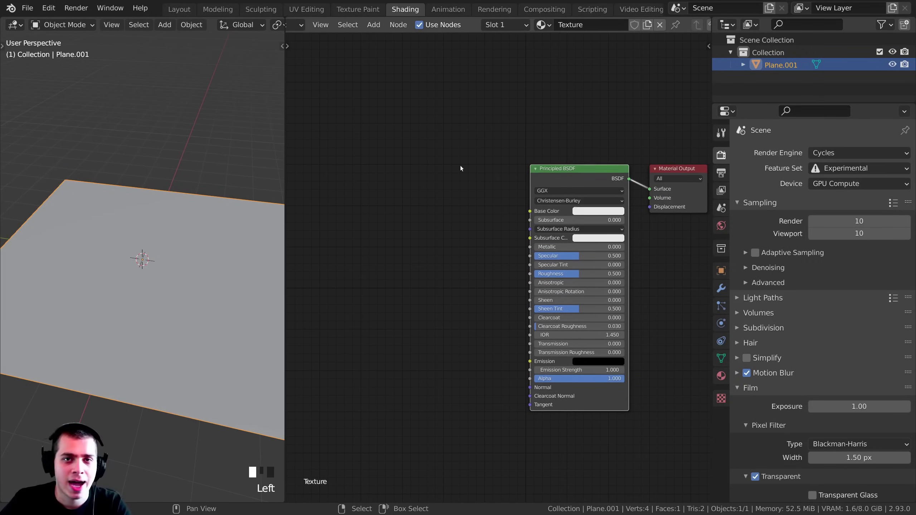
drag(560, 178, 600, 177)
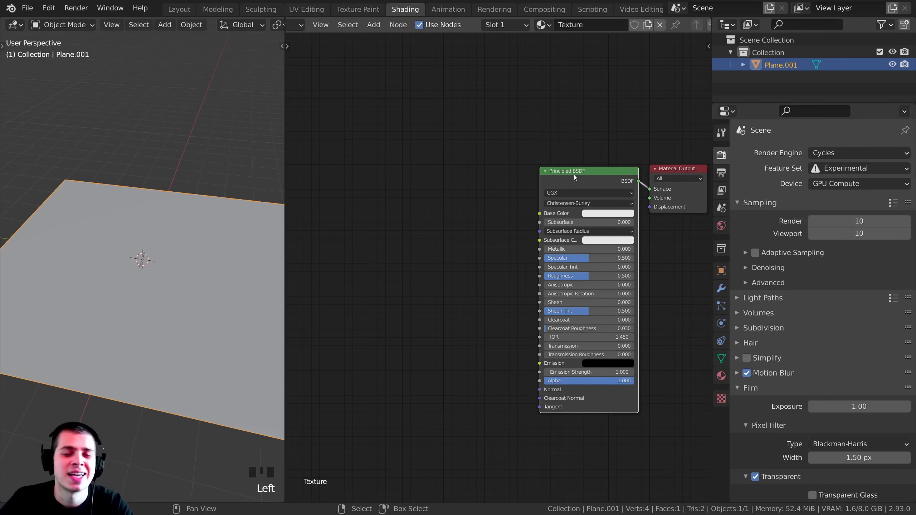
drag(570, 181, 565, 178)
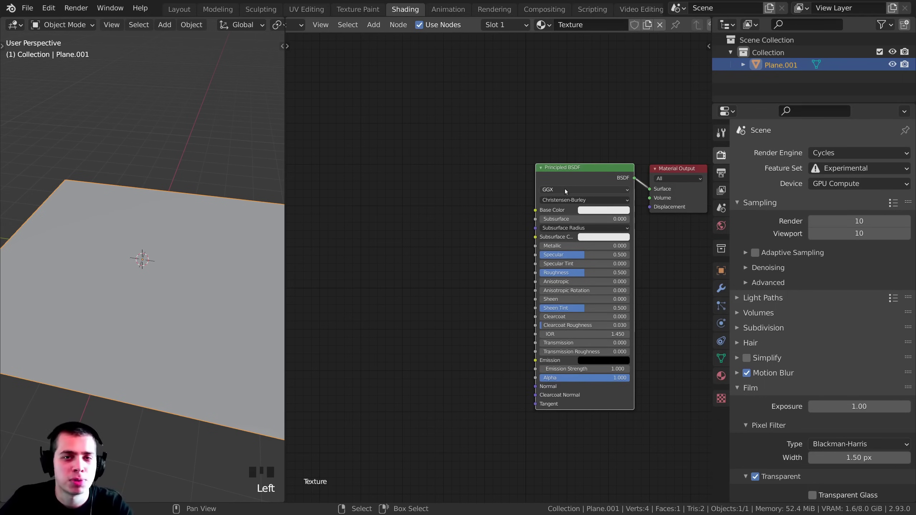
click(565, 169)
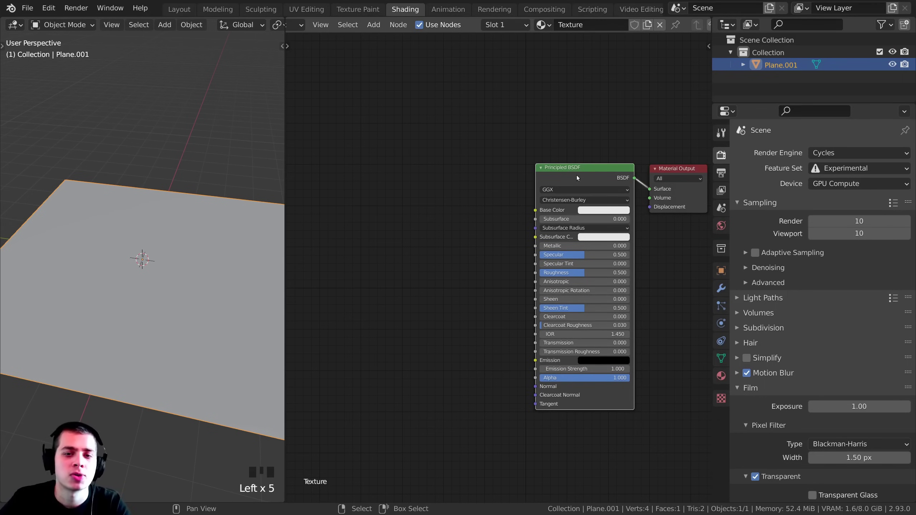
mouse_move(577, 178)
mouse_down()
mouse_move(560, 164)
mouse_move(575, 137)
mouse_move(554, 147)
mouse_move(561, 170)
mouse_move(575, 169)
mouse_up()
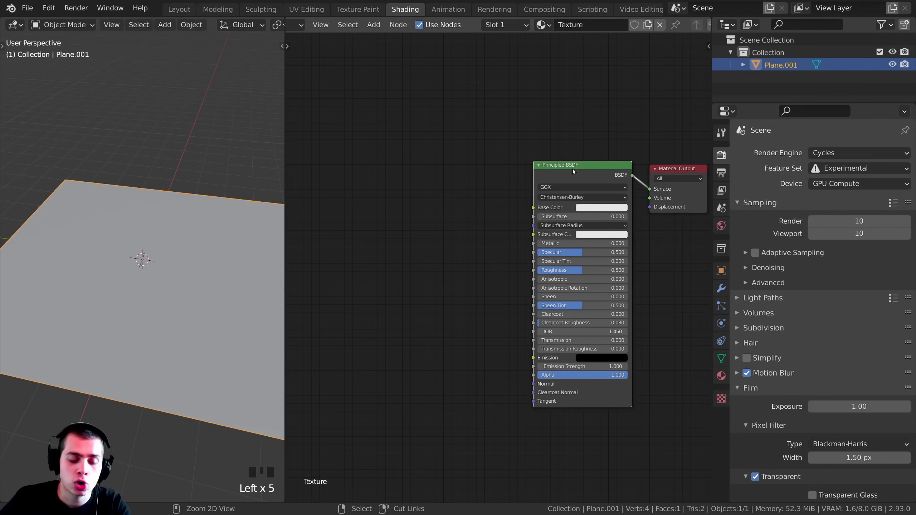
- Run Principled Texture Setup on the Principled BSDF with the Bricks066_4K Color, Displacement, Normal and Roughness images
key(ctrl+shift+t)
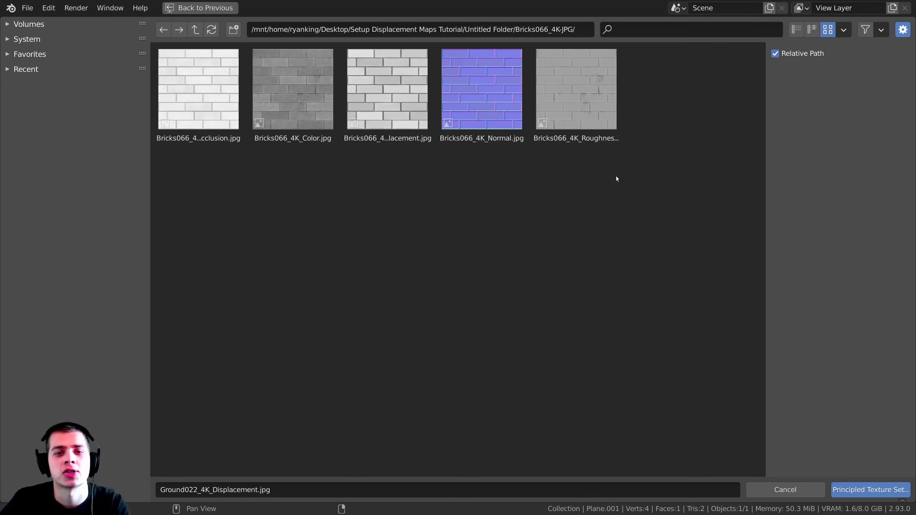
drag(651, 211, 252, 100)
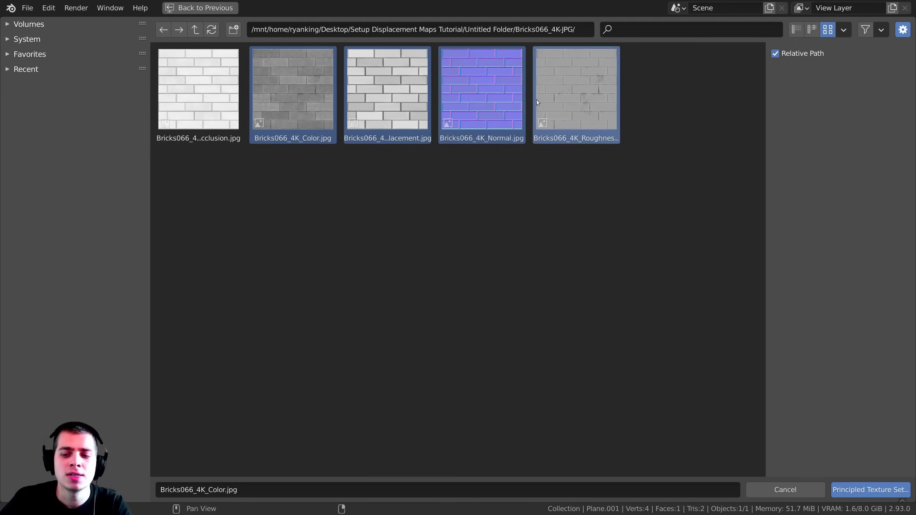
click(863, 491)
scroll(543, 282, down, 4)
middle_drag(505, 357, 551, 336)
scroll(543, 312, down, 3)
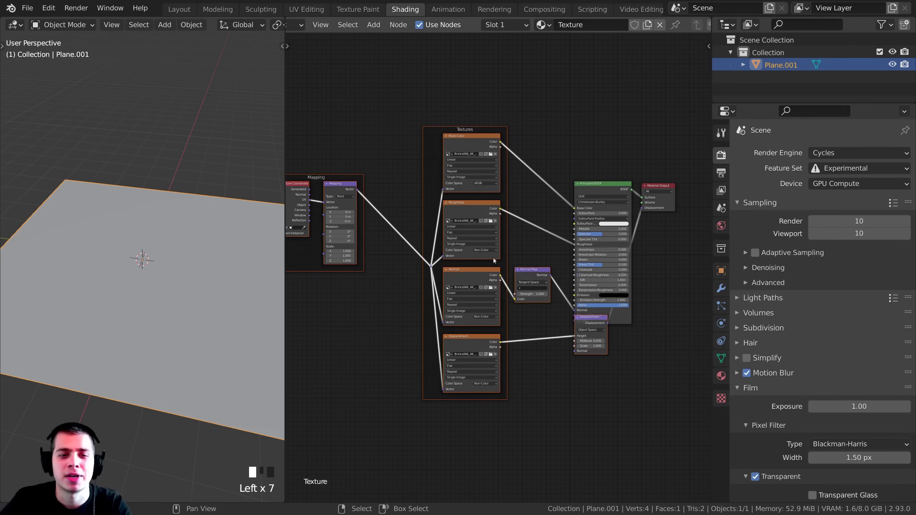
- Reposition the Mapping frame and link the Texture Coordinate's UV output to the Mapping node's Vector input
middle_drag(493, 257, 522, 259)
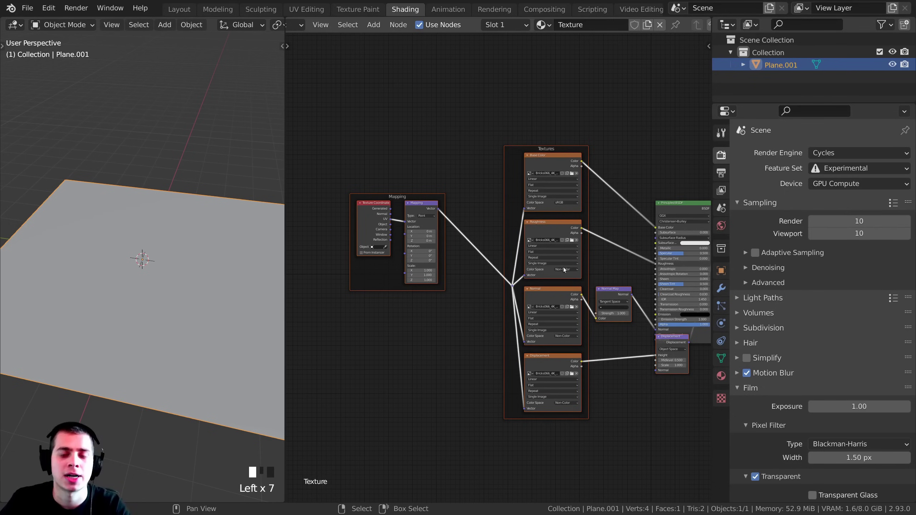
scroll(562, 212, up, 2)
middle_drag(563, 213, 507, 186)
scroll(506, 186, up, 2)
drag(443, 162, 426, 173)
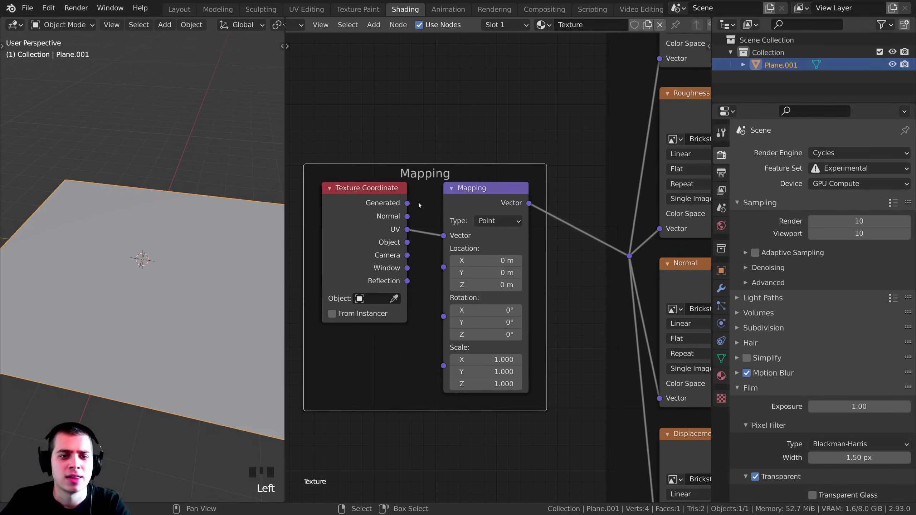
drag(407, 230, 438, 236)
- Examine the color space settings of the Base Color, Roughness and Normal image textures and their links to the shader
scroll(438, 237, down, 4)
middle_drag(437, 237, 392, 253)
scroll(429, 194, down, 4)
middle_drag(430, 194, 346, 279)
scroll(460, 193, up, 6)
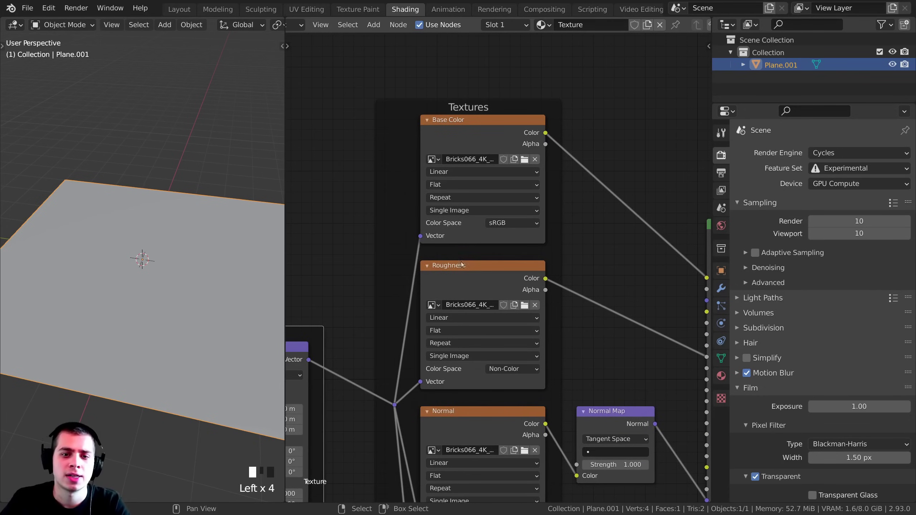
middle_drag(481, 391, 462, 370)
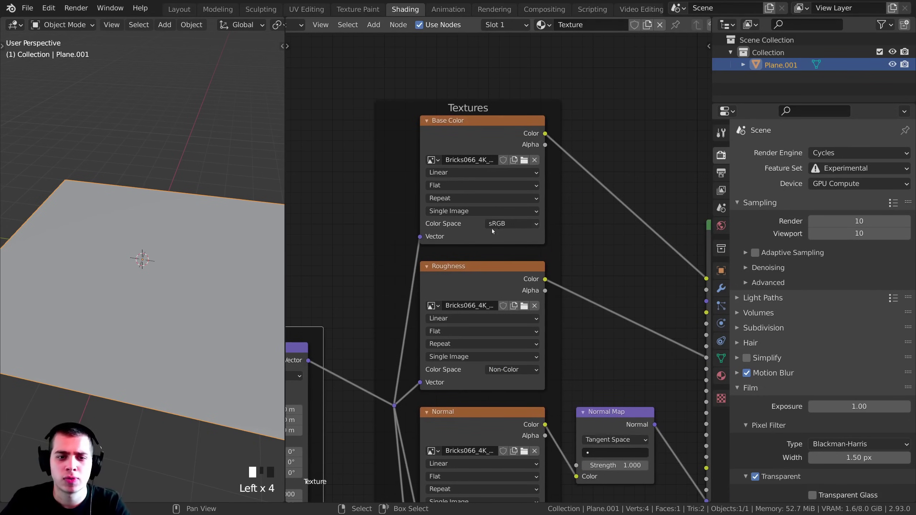
click(481, 143)
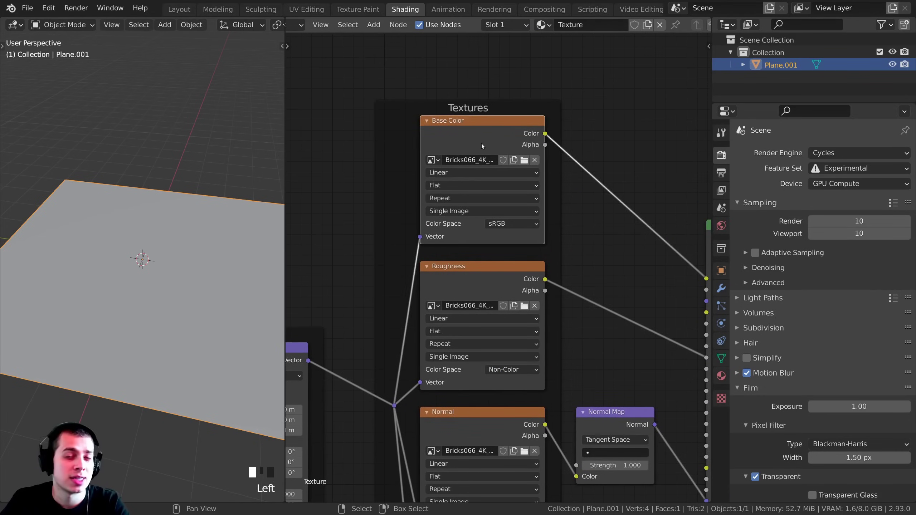
click(505, 224)
scroll(507, 274, down, 1)
scroll(511, 342, up, 2)
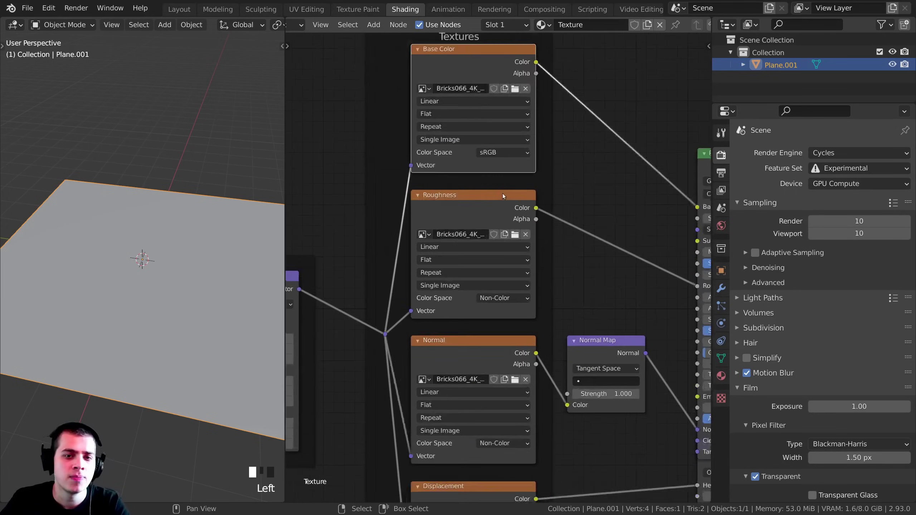
scroll(463, 330, up, 1)
middle_drag(464, 330, 443, 246)
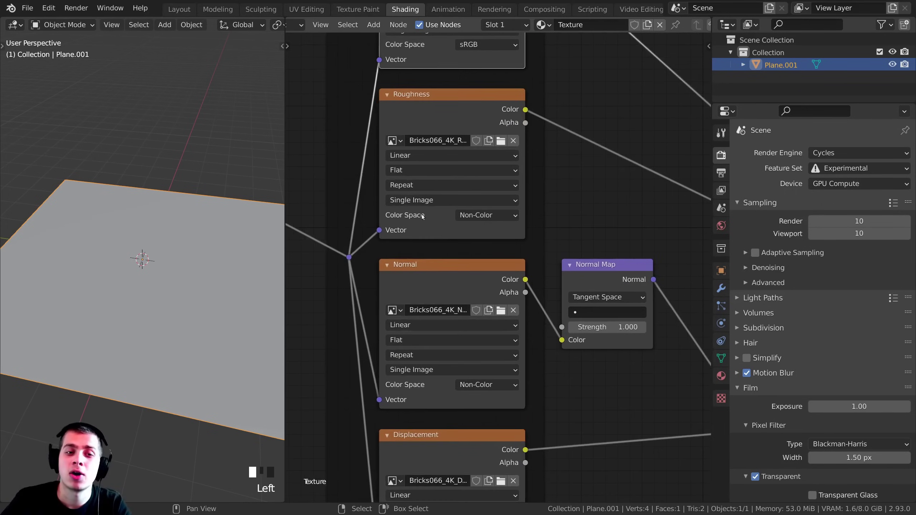
click(476, 216)
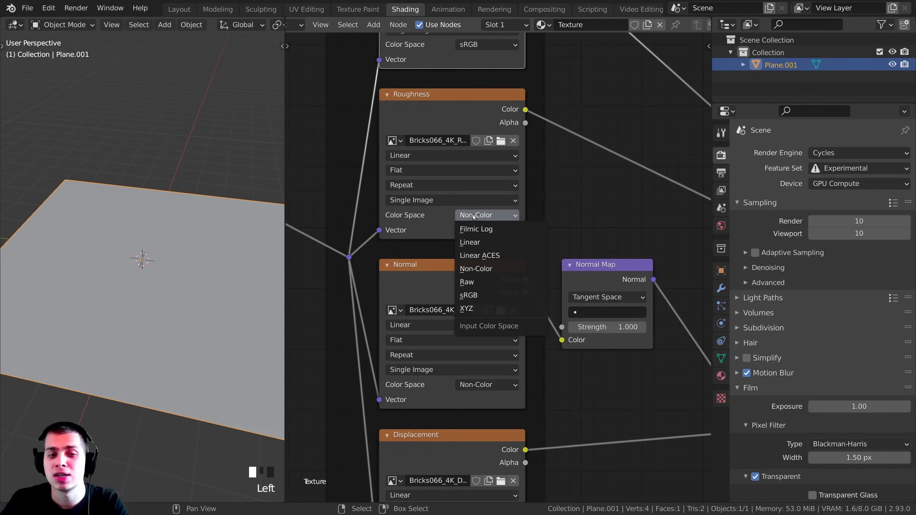
scroll(441, 182, down, 3)
middle_drag(441, 183, 387, 256)
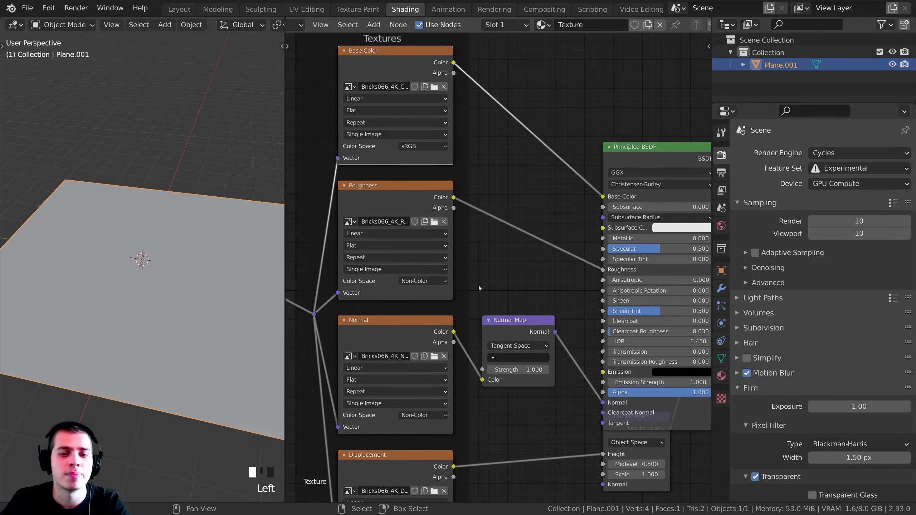
- Spread out the displacement texture, Displacement and Material Output nodes so the Displacement node no longer overlaps the Principled BSDF
middle_drag(425, 425, 467, 237)
scroll(450, 312, down, 1)
drag(434, 267, 445, 276)
scroll(447, 278, down, 5)
middle_drag(629, 321, 571, 344)
drag(552, 307, 608, 333)
drag(619, 103, 674, 118)
- Add an Image Texture node and place it below the Displacement image texture
middle_drag(414, 259, 440, 214)
scroll(472, 218, up, 4)
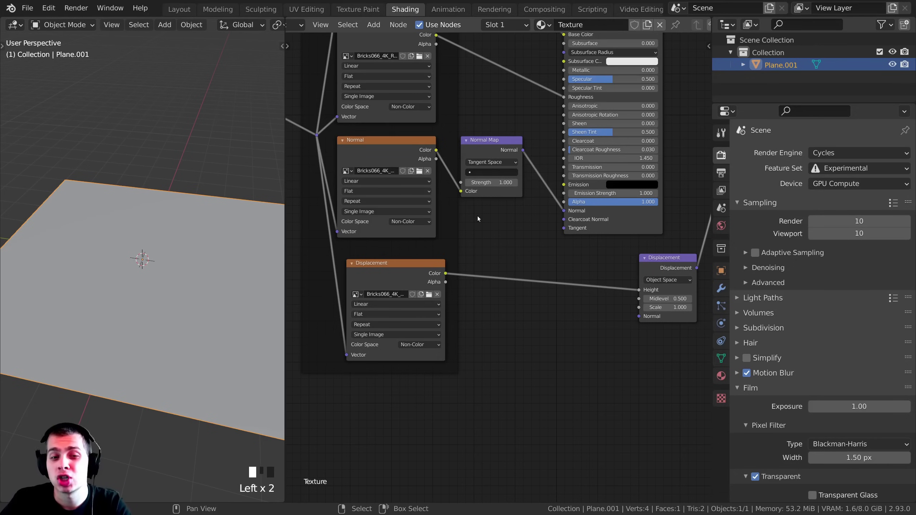
key(shift+a)
click(477, 216)
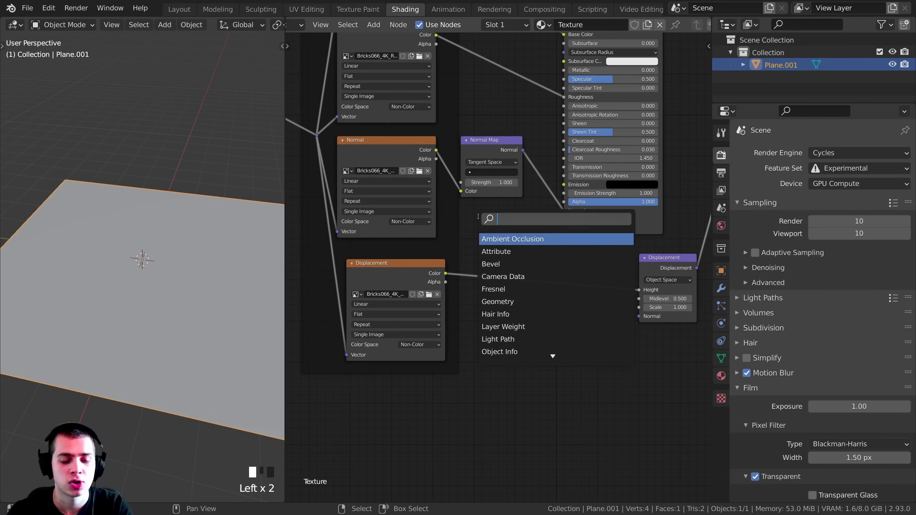
text(im)
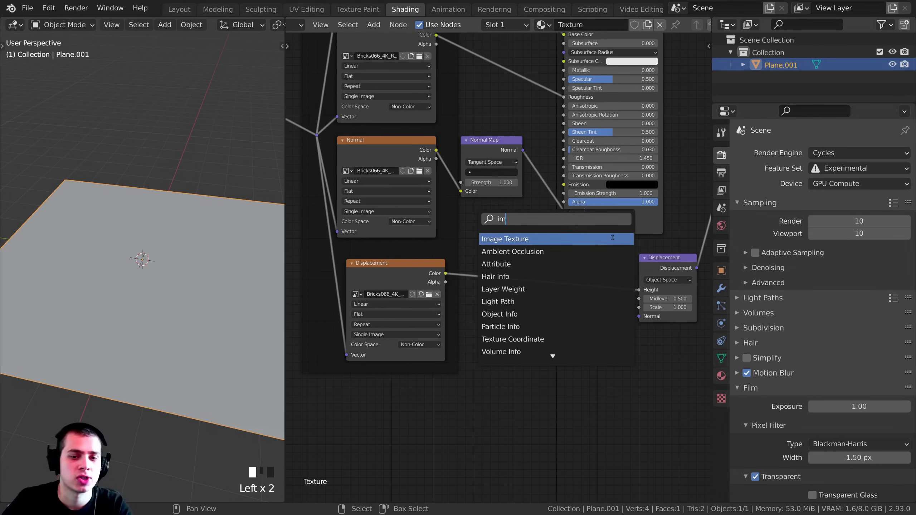
click(538, 242)
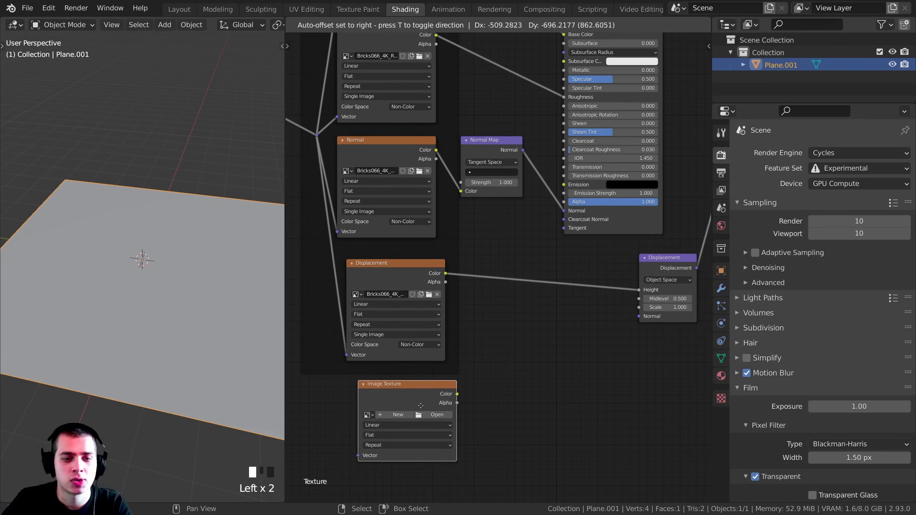
click(415, 407)
- Load Bricks066_4K_Displacement.jpg into the new Image Texture node and set its color space to Non-Color
middle_drag(412, 407, 498, 303)
scroll(472, 303, up, 6)
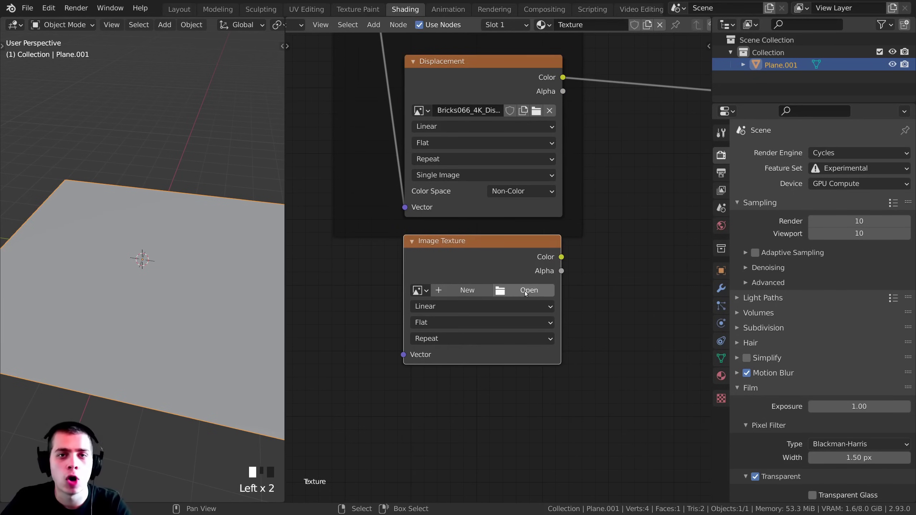
click(522, 290)
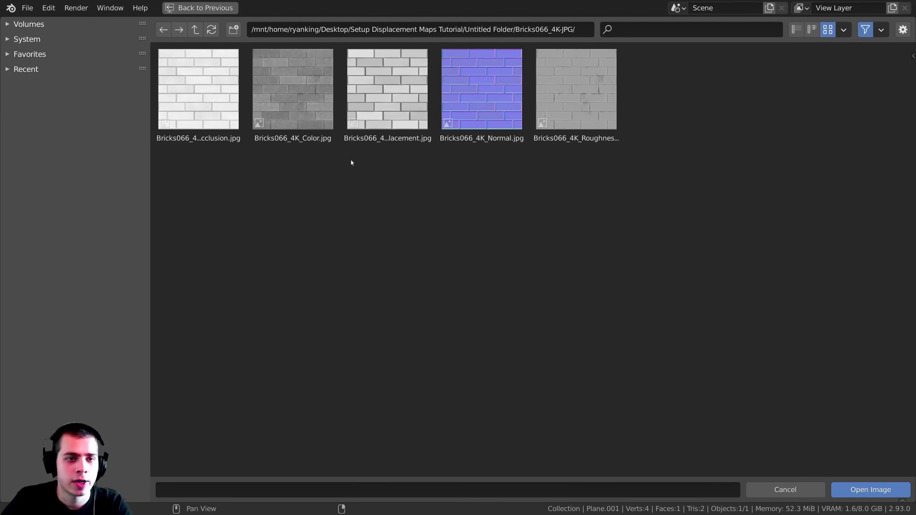
double_click(395, 99)
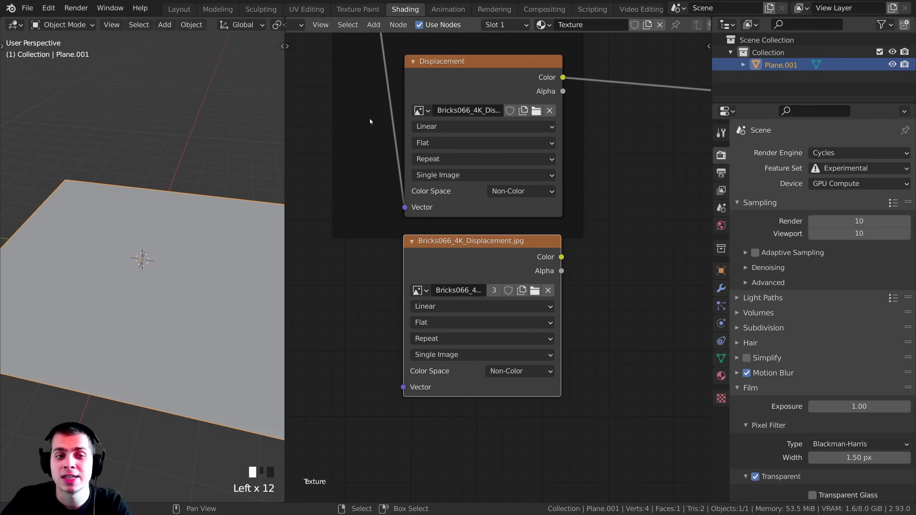
drag(513, 249, 515, 265)
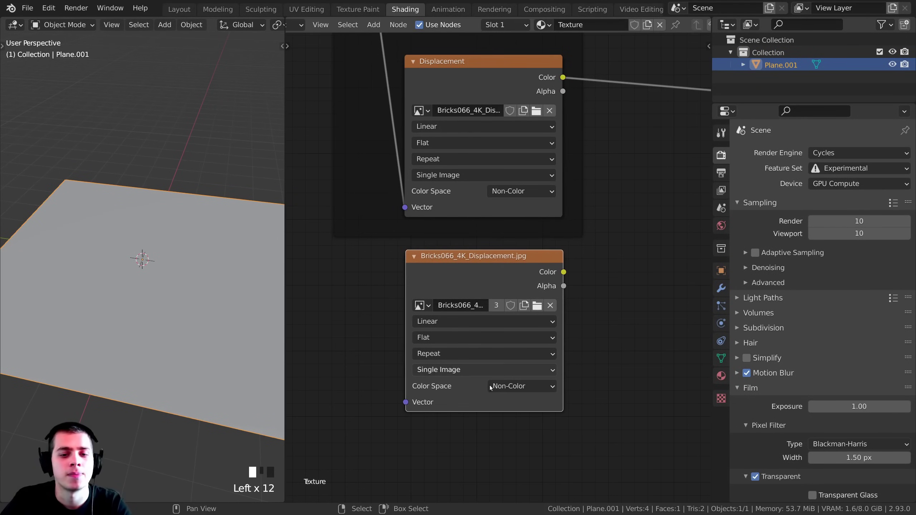
click(502, 388)
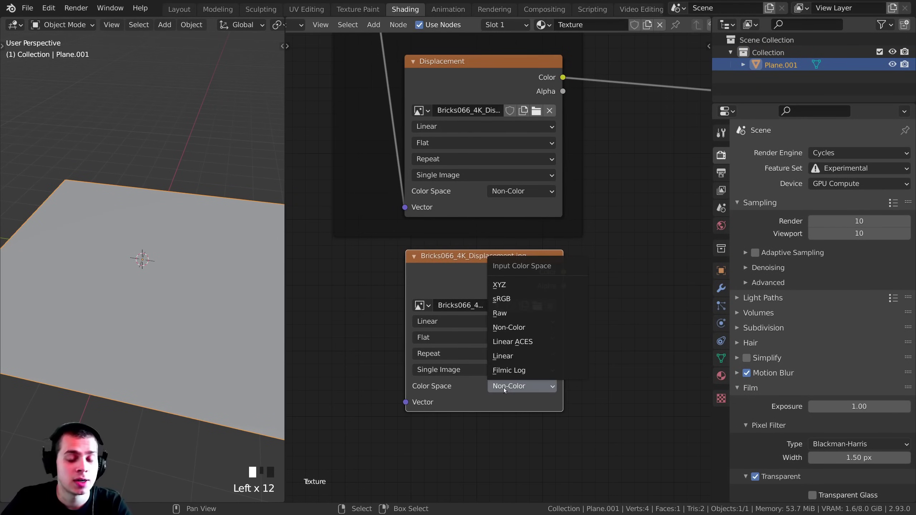
click(509, 328)
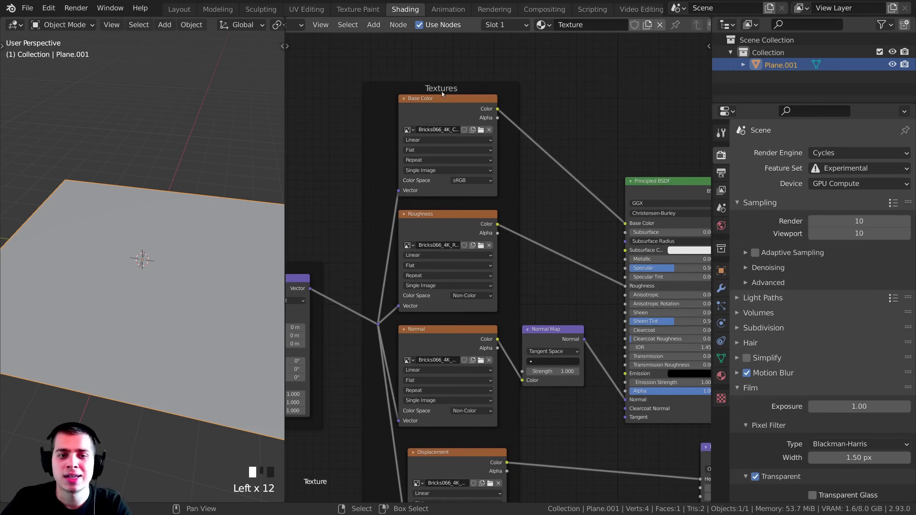
- Delete the original Displacement image texture and the Textures frame, keeping the new Bricks066_4K_Displacement.jpg node
drag(454, 100, 452, 96)
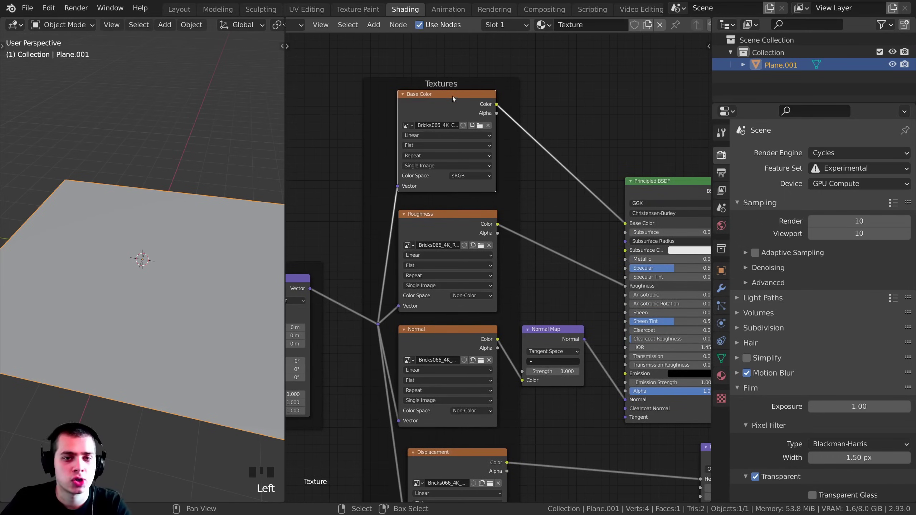
scroll(550, 319, down, 1)
middle_drag(550, 318, 548, 65)
scroll(508, 382, up, 4)
drag(473, 289, 469, 289)
scroll(468, 287, down, 3)
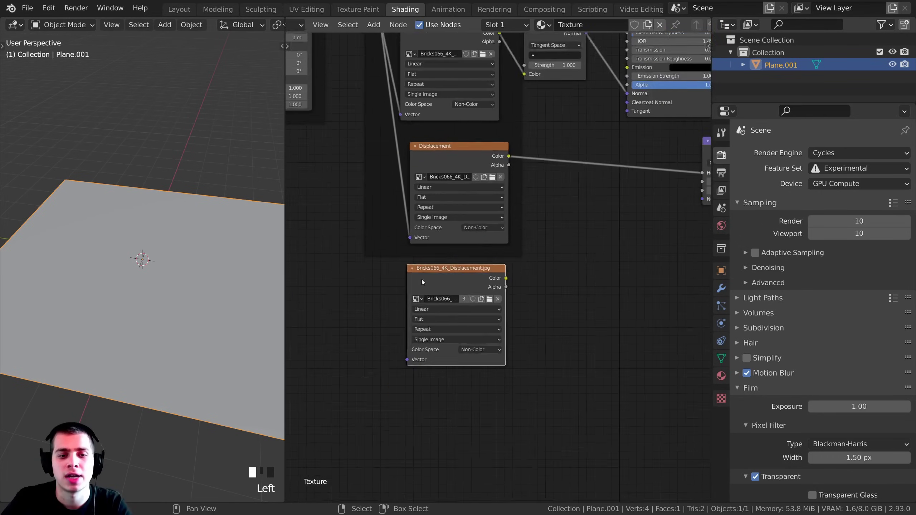
middle_drag(424, 282, 418, 362)
scroll(420, 355, up, 1)
drag(439, 238, 447, 230)
key(x)
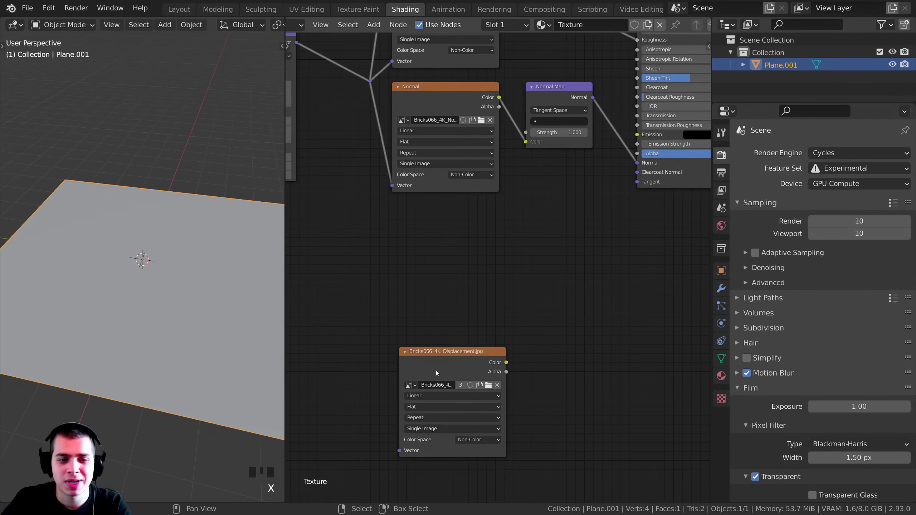
- Place the Bricks066_4K_Displacement.jpg node below the Normal texture and link the shared mapping reroute to its Vector input
drag(435, 377, 414, 234)
middle_drag(414, 234, 443, 220)
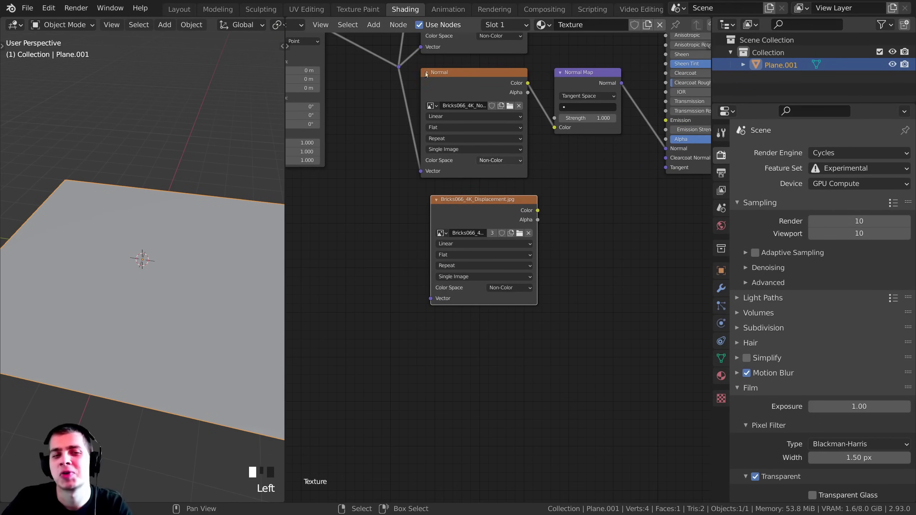
middle_drag(396, 70, 442, 162)
click(339, 120)
middle_drag(340, 120, 453, 116)
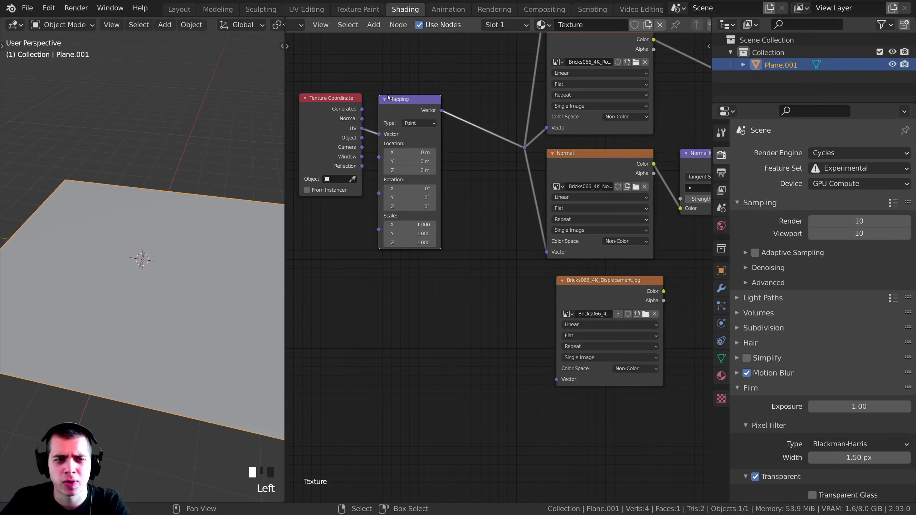
drag(336, 109, 332, 114)
drag(386, 110, 379, 105)
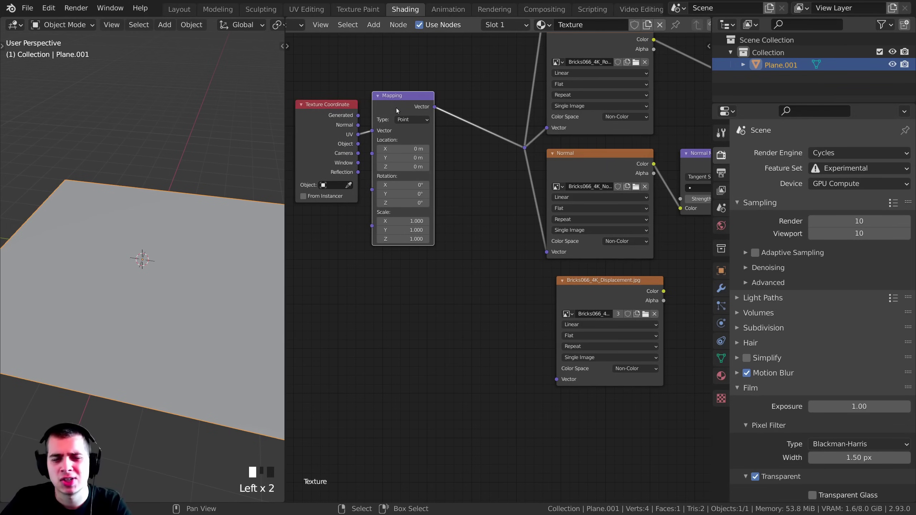
drag(357, 134, 413, 138)
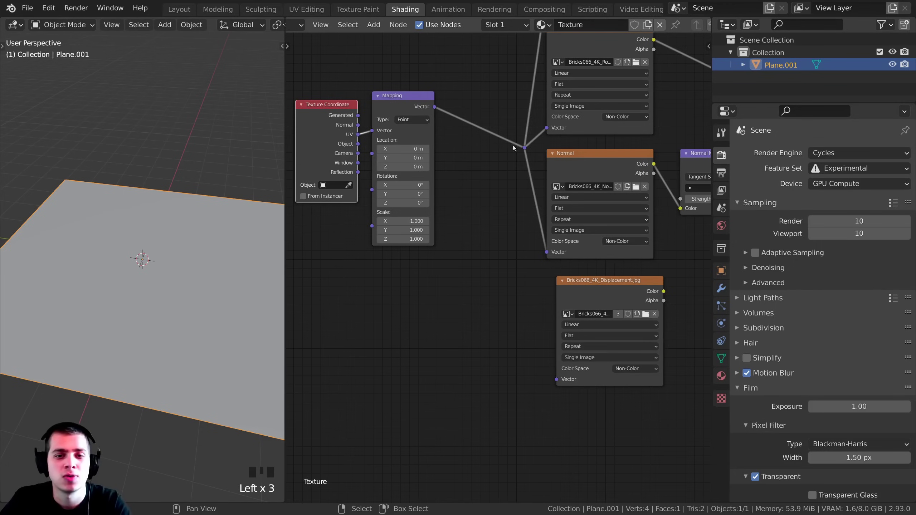
drag(524, 147, 556, 378)
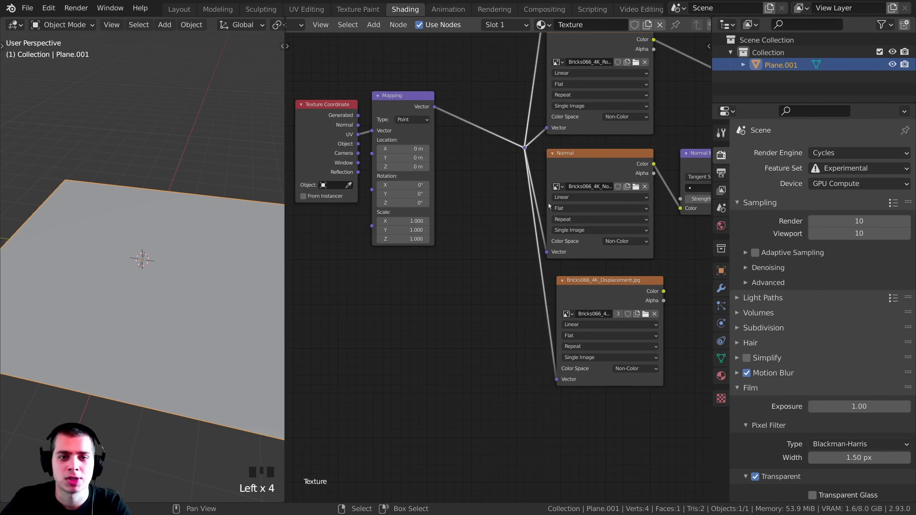
- Remove the old Displacement node, line up the Normal texture above the new displacement texture, and level the Mapping node with Texture Coordinate
middle_drag(580, 191, 448, 195)
middle_drag(376, 212, 366, 202)
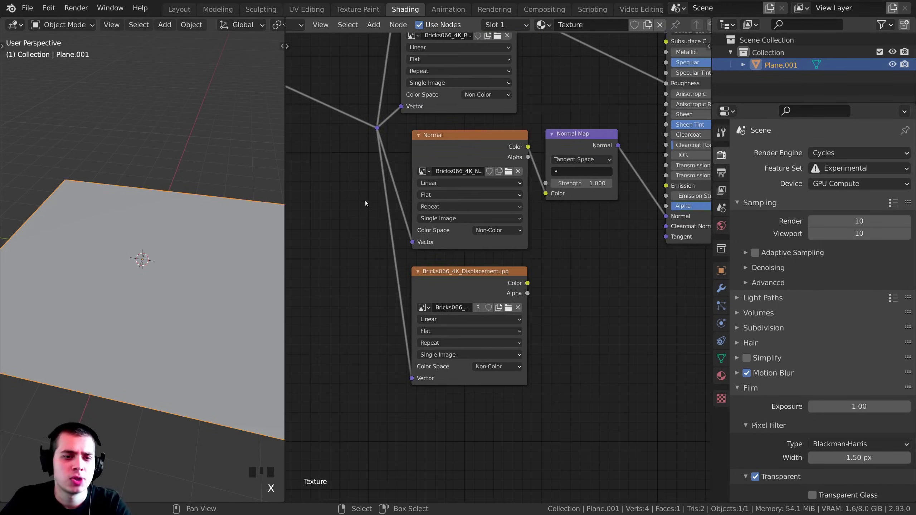
middle_drag(303, 128, 412, 187)
drag(360, 130, 365, 140)
scroll(432, 239, down, 3)
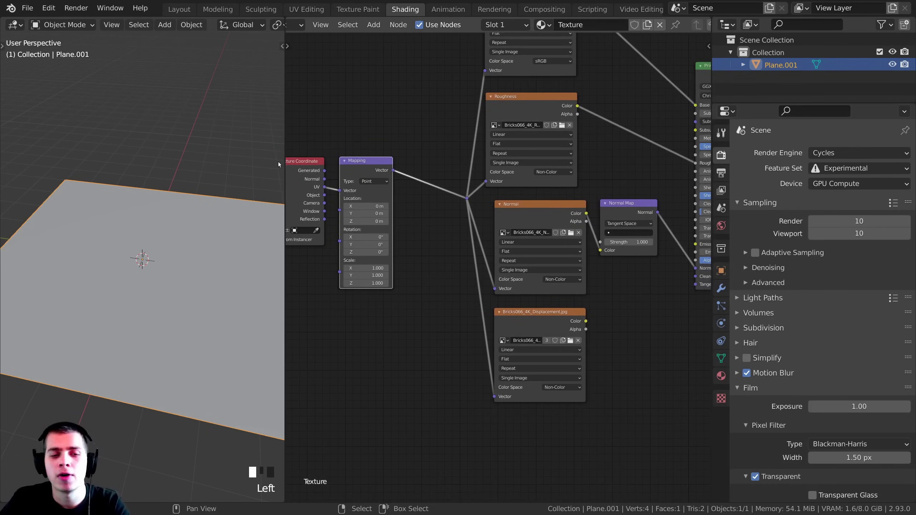
- Link the displacement texture's Color output to the Displacement input of the Material Output
middle_drag(612, 262, 405, 278)
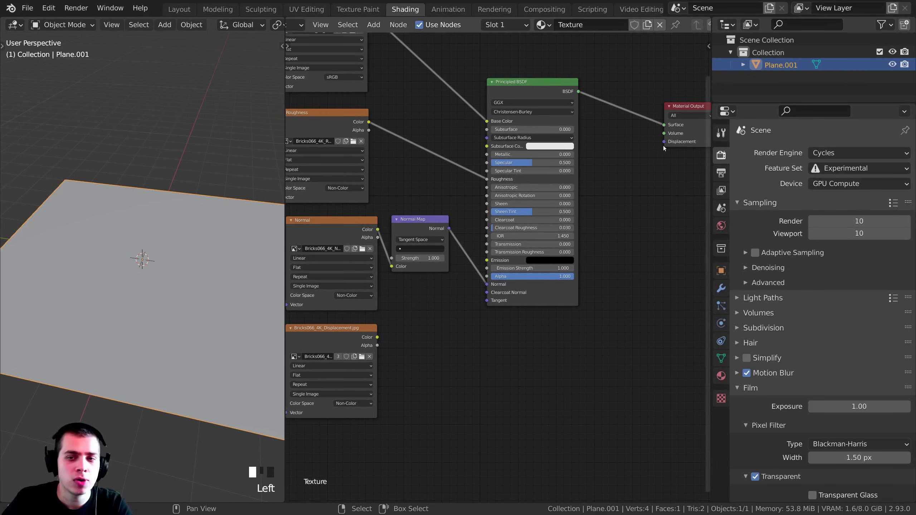
middle_drag(438, 356, 434, 326)
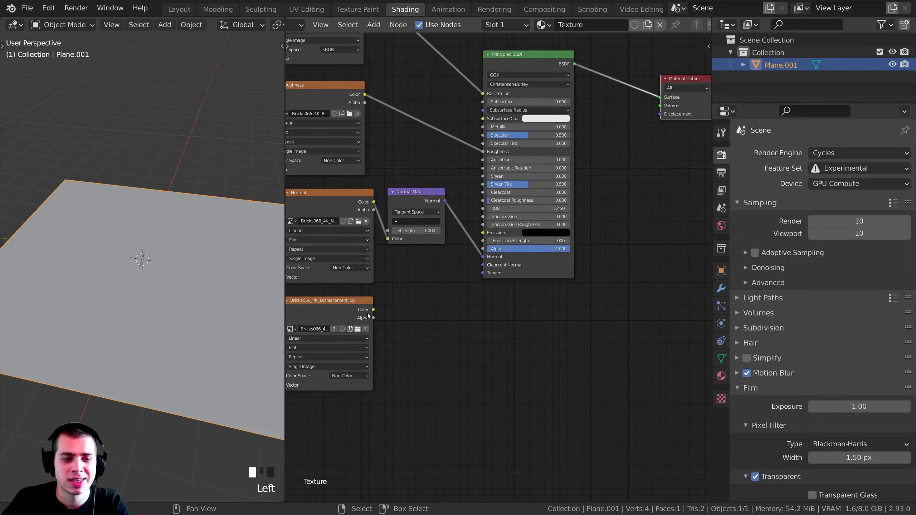
mouse_move(659, 114)
mouse_down()
mouse_move(638, 159)
mouse_move(659, 116)
mouse_up()
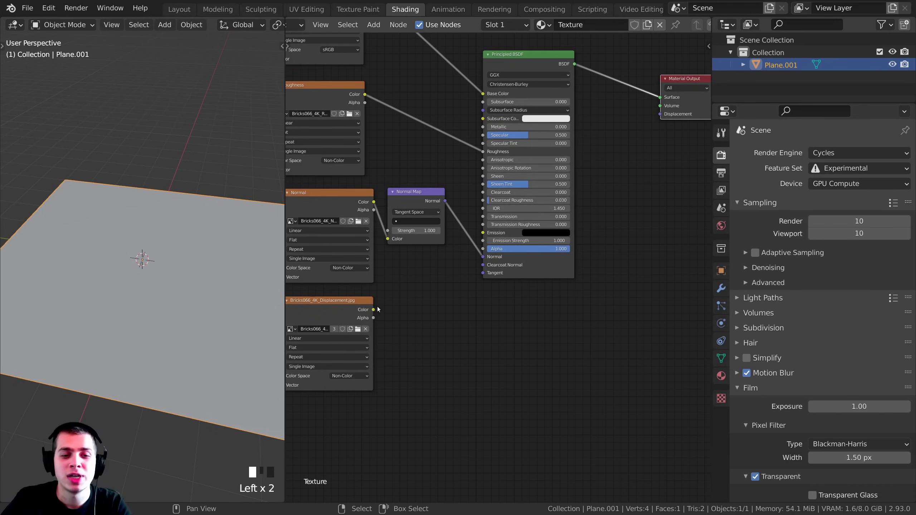
drag(373, 310, 659, 117)
drag(662, 117, 661, 115)
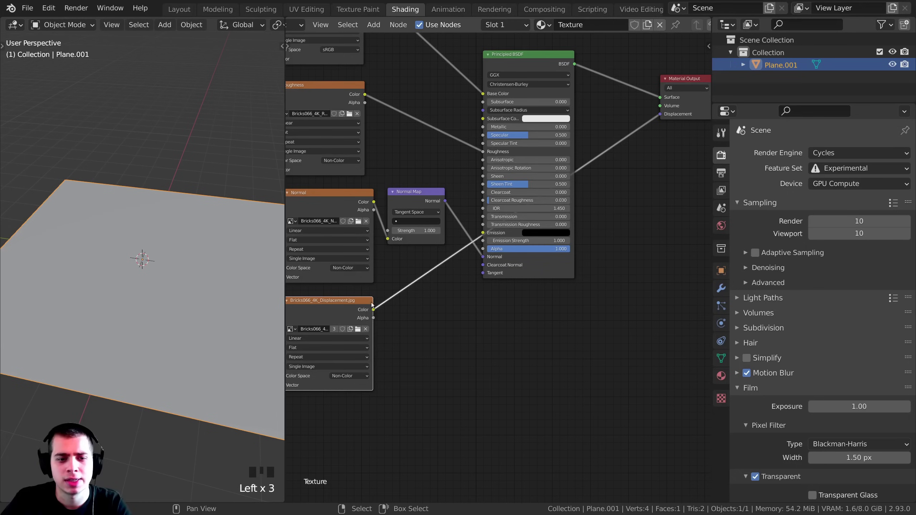
- Insert a Displacement node into the link between the displacement texture and the Material Output, and place it below the Principled BSDF
key(shift+a)
click(444, 303)
text(dis)
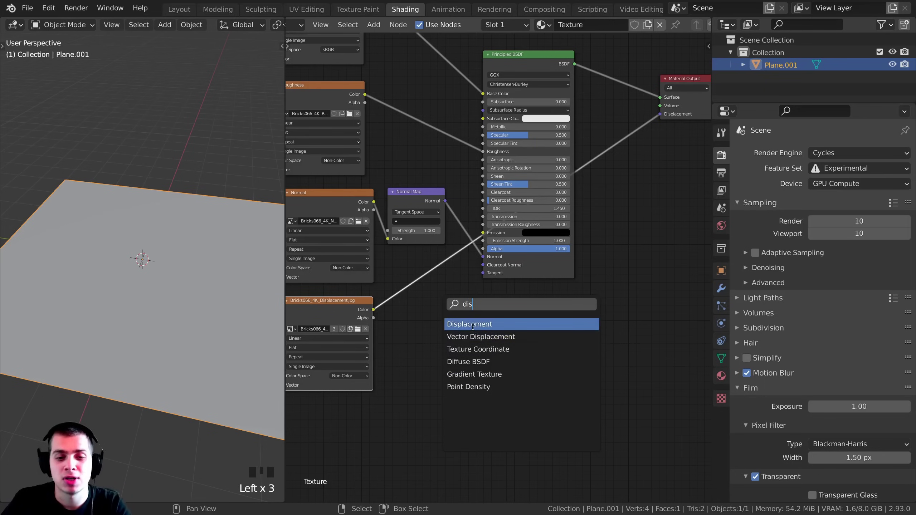
click(483, 324)
click(450, 288)
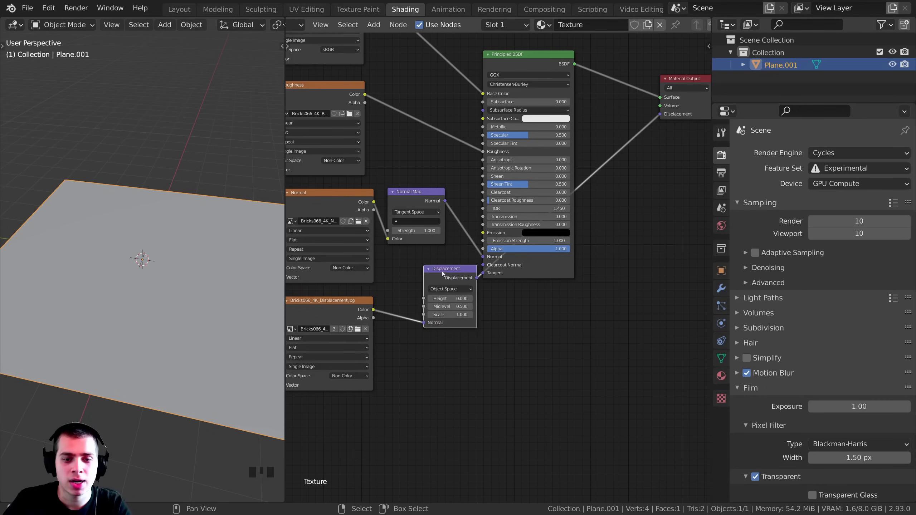
drag(443, 274, 562, 304)
- Reroute the displacement texture's Color link from the Displacement node's Normal input to its Height input
scroll(416, 338, up, 1)
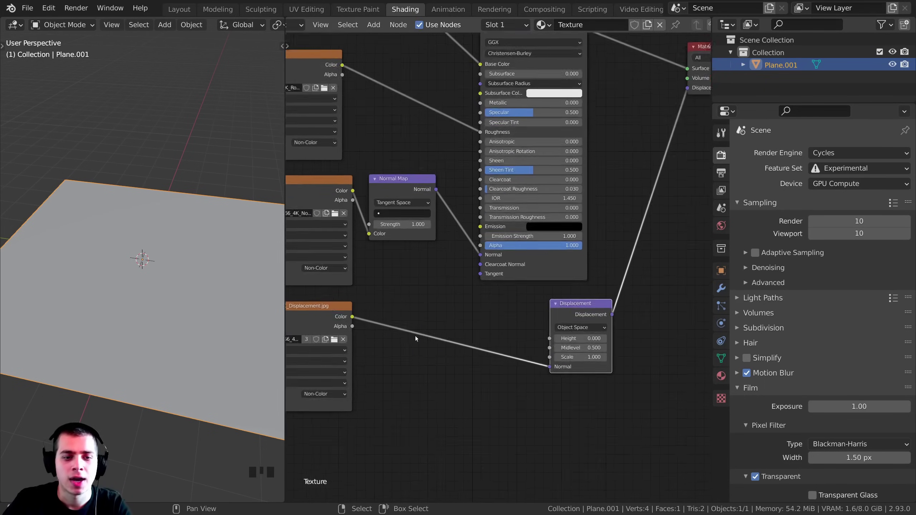
scroll(463, 304, up, 2)
middle_drag(580, 349, 556, 346)
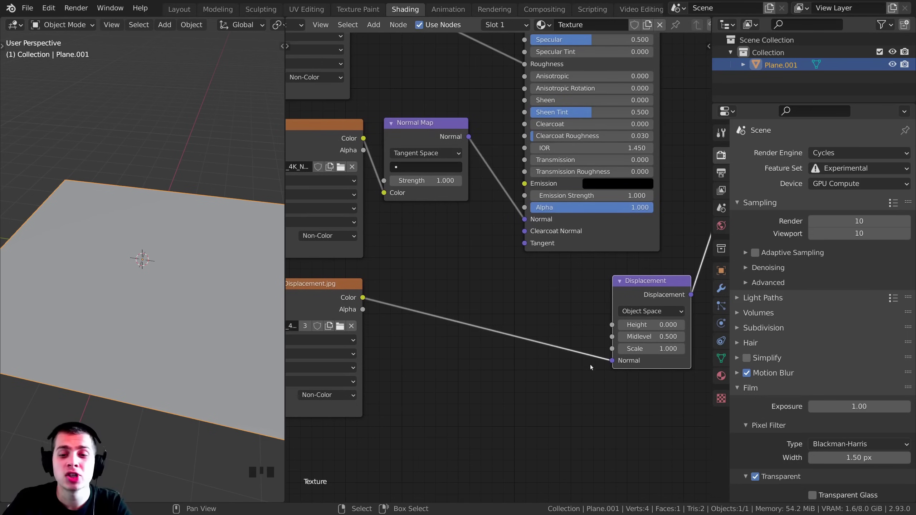
drag(611, 361, 612, 324)
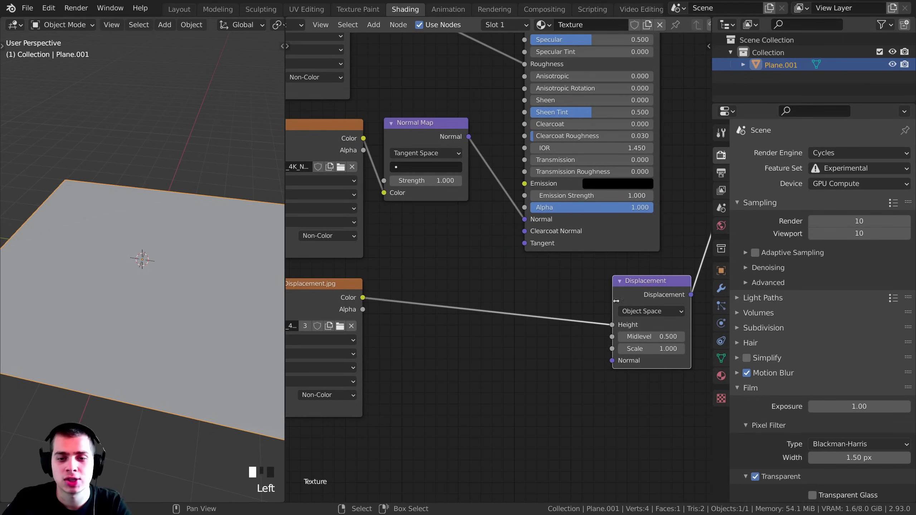
- Show the plane's modifier properties, switch the 3D viewport to Rendered shading and deselect the plane
ctrl+scroll(545, 306, right, 6)
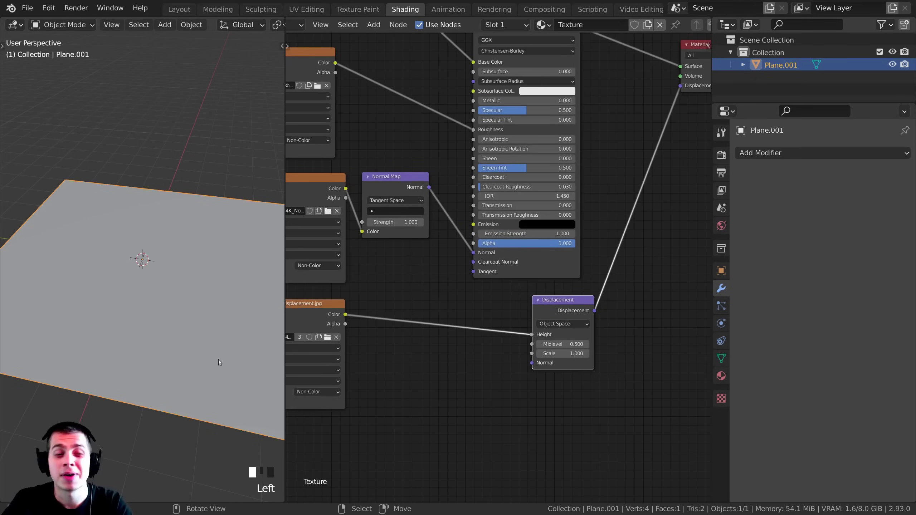
key(z)
click(276, 317)
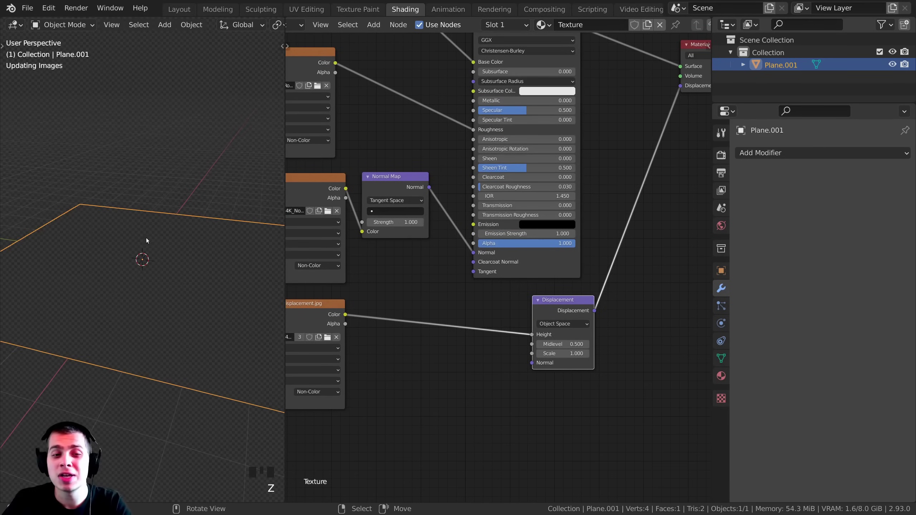
mouse_move(146, 238)
shift+middle_down()
mouse_move(129, 188)
mouse_move(113, 221)
shift+middle_up()
key(a)
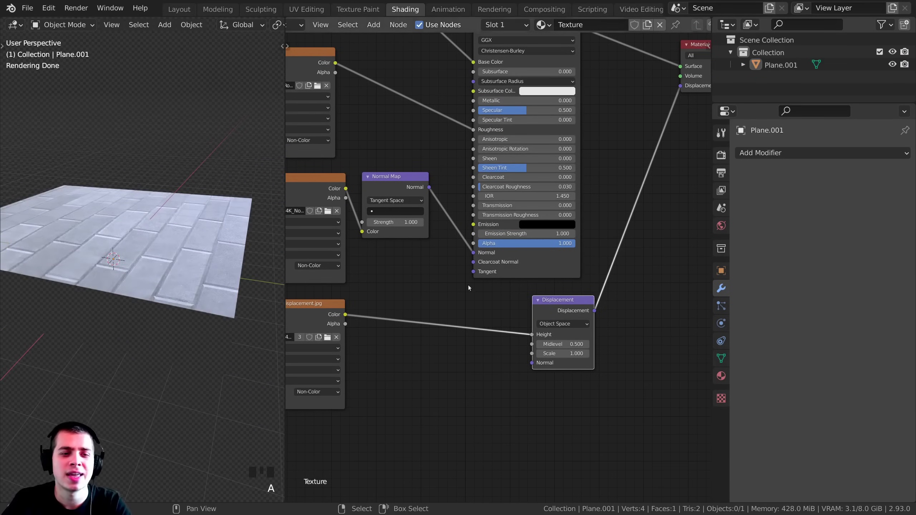
- Unlink the Displacement node from the Material Output to compare the render, and link it back
drag(680, 86, 659, 141)
middle_drag(216, 234, 216, 276)
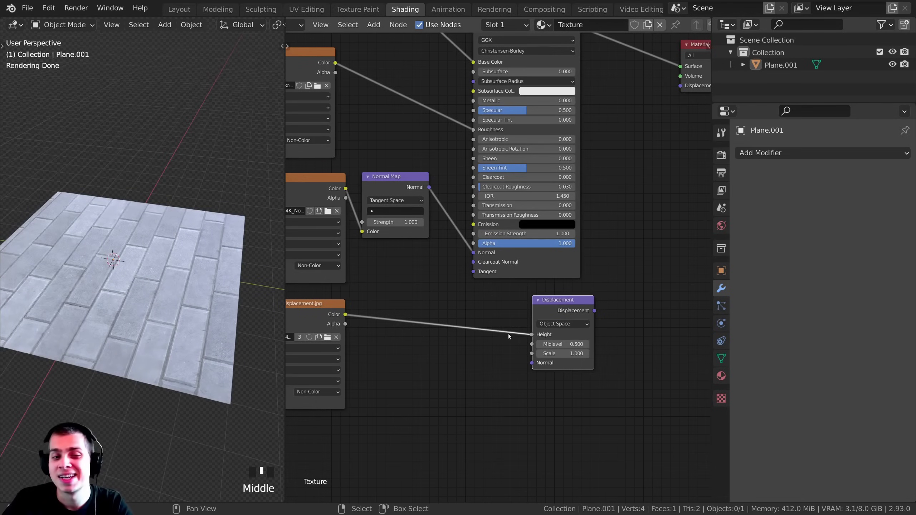
middle_drag(536, 341, 542, 408)
drag(595, 378, 688, 155)
middle_drag(683, 156, 595, 181)
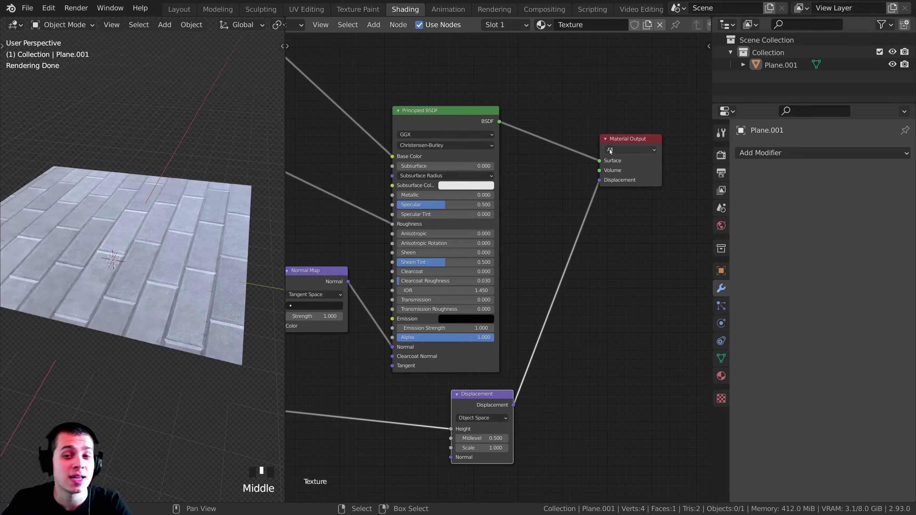
drag(620, 137, 639, 118)
- Examine the rendered brick plane up close and from a distance, comparing the surface with the plane's outline
middle_drag(77, 259, 187, 248)
scroll(108, 225, down, 3)
right_click(178, 282)
middle_drag(133, 242, 104, 295)
key(alt+a)
scroll(114, 277, up, 5)
scroll(103, 296, up, 1)
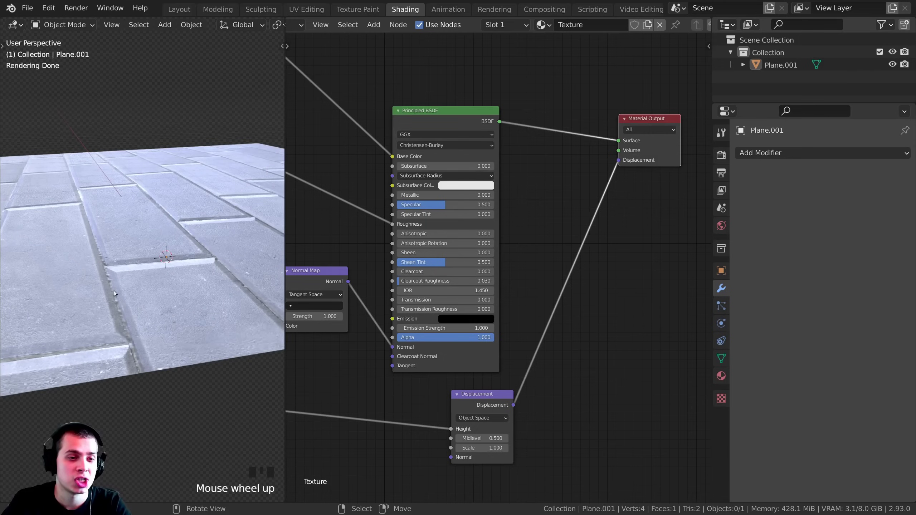
middle_drag(457, 325, 475, 287)
right_click(185, 309)
scroll(186, 307, down, 5)
mouse_move(208, 288)
middle_down()
mouse_move(216, 278)
mouse_move(207, 279)
middle_up()
scroll(207, 280, down, 2)
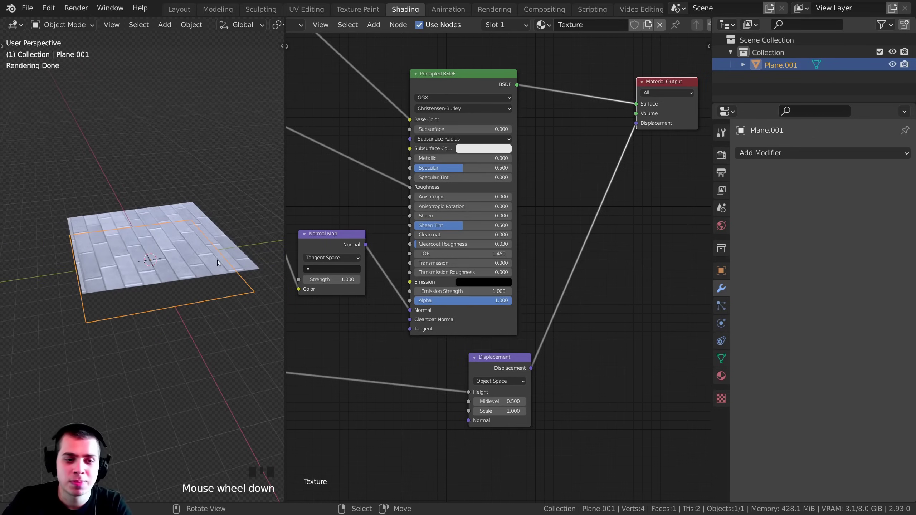
- Try moving one corner vertex of the plane in Edit Mode, cancel the move and return to Object Mode
key(Tab)
right_click(255, 291)
key(g)
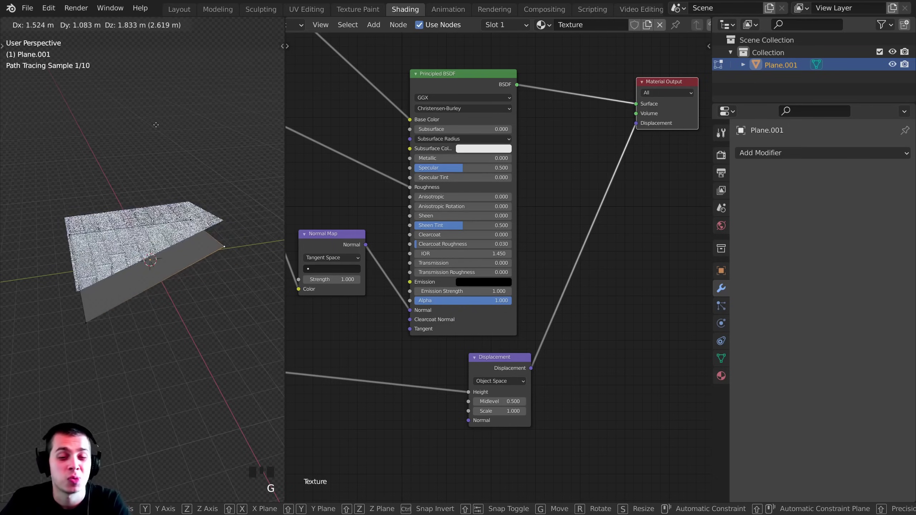
key(Escape)
drag(498, 367, 494, 363)
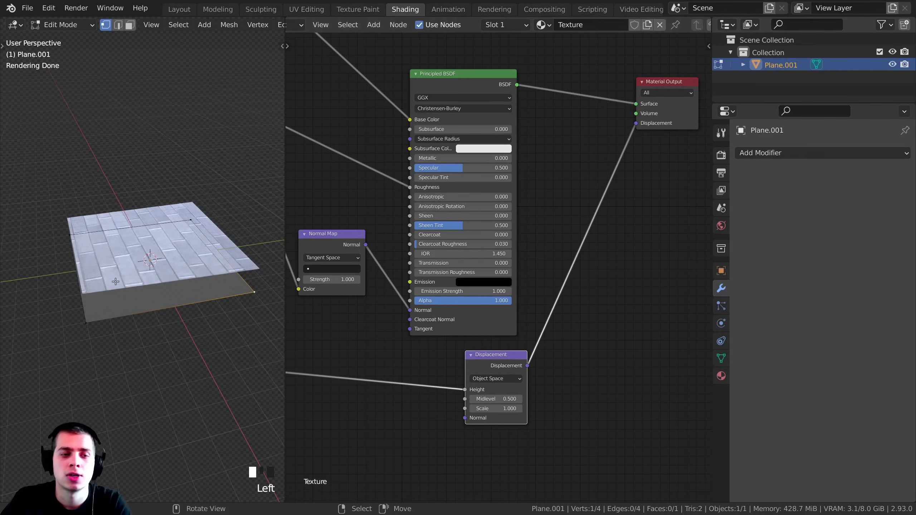
key(Tab)
middle_drag(176, 274, 181, 283)
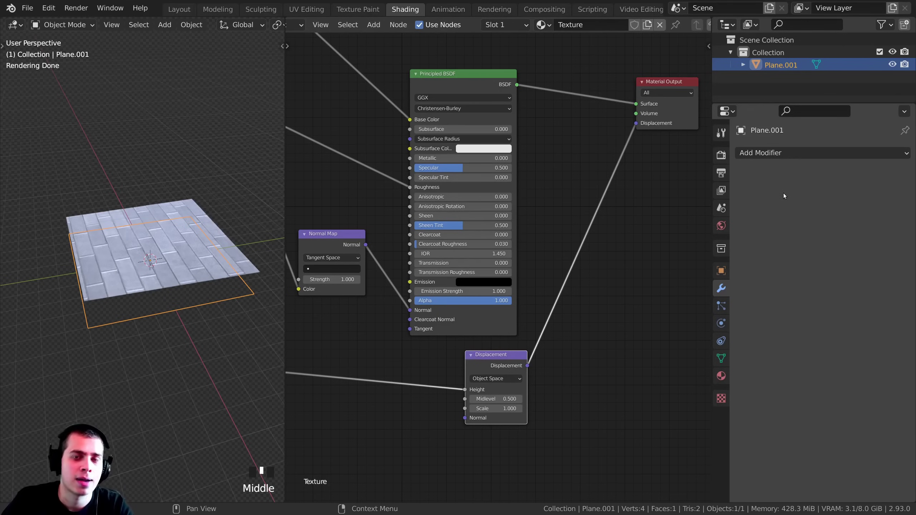
- Add a Subdivision Surface modifier to the plane with Adaptive Subdivision enabled and a dicing scale of 2.00
click(775, 154)
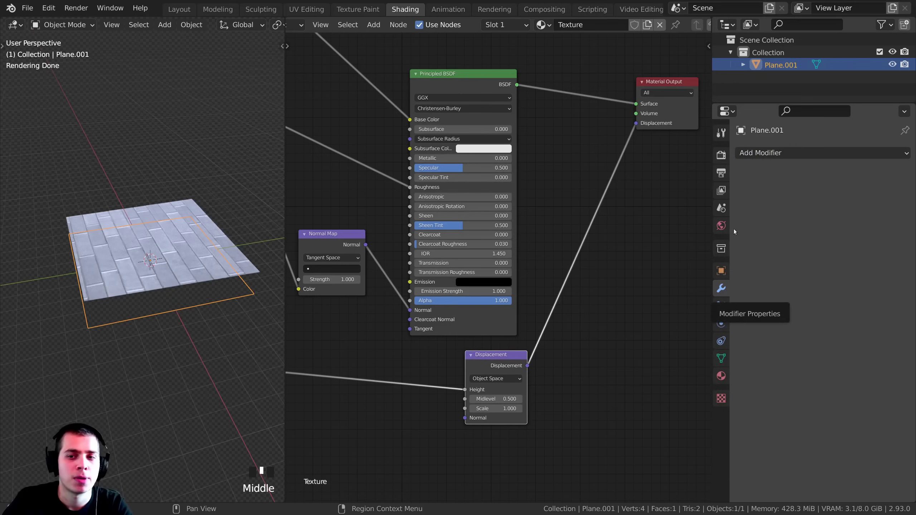
click(764, 152)
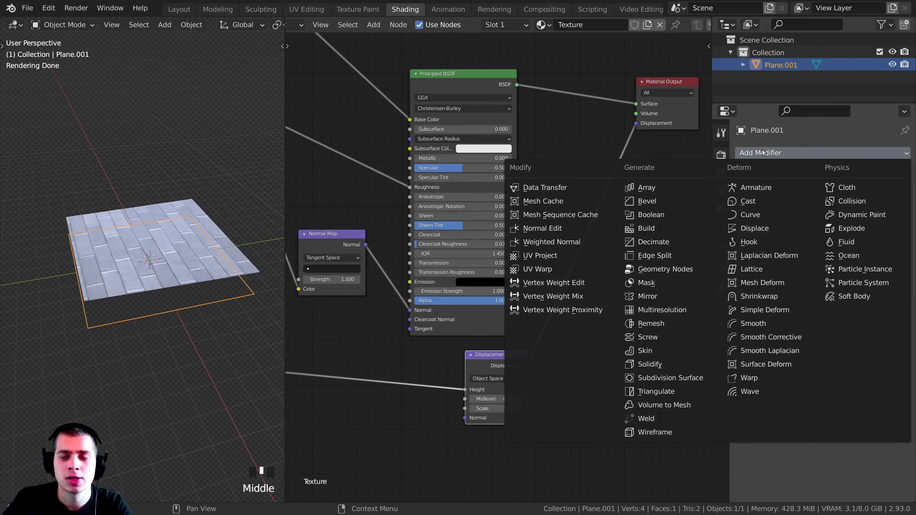
click(648, 382)
middle_drag(215, 240, 164, 277)
scroll(177, 267, up, 3)
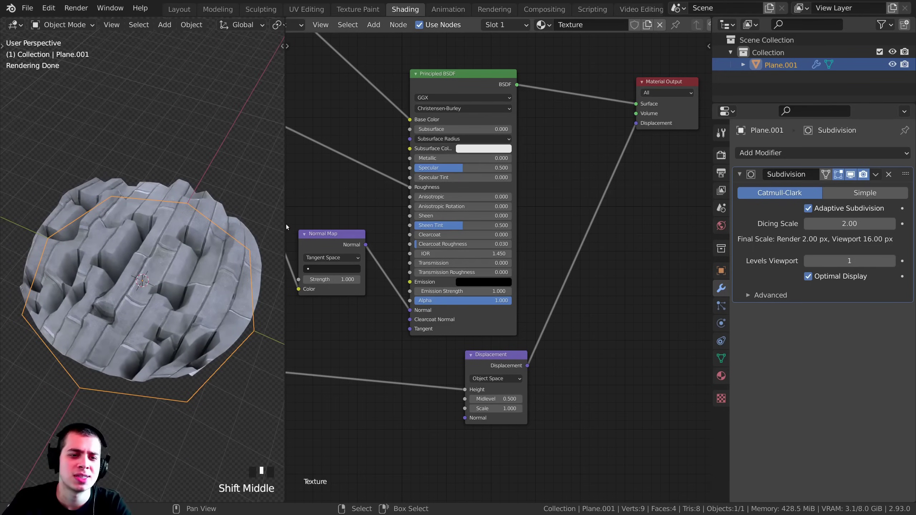
- Widen the 3D viewport, set the Subdivision modifier to Simple, and inspect the displaced plane from several angles
drag(286, 226, 347, 234)
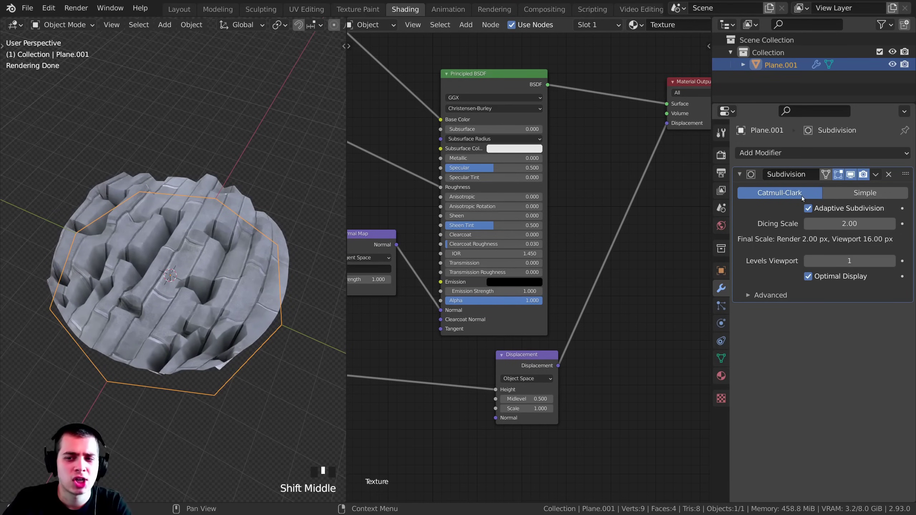
click(844, 193)
scroll(263, 289, down, 2)
middle_drag(263, 289, 224, 354)
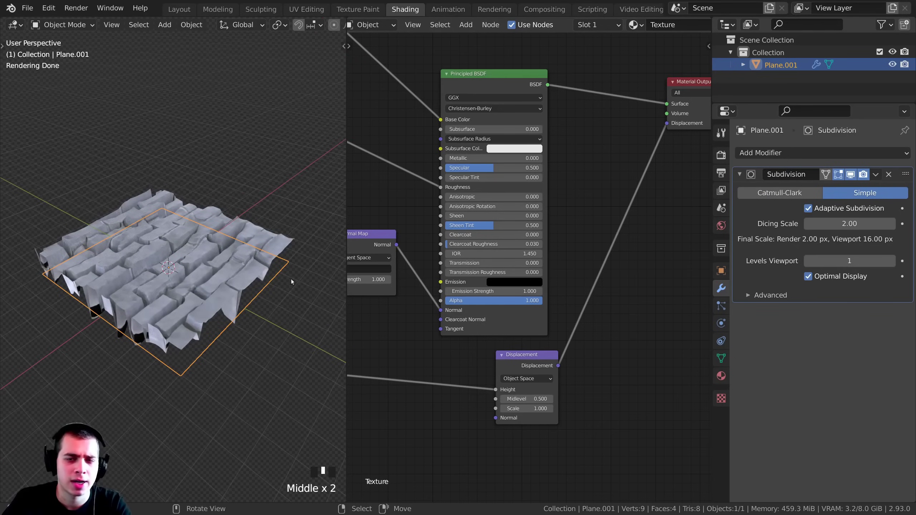
middle_drag(162, 379, 232, 332)
scroll(233, 332, up, 3)
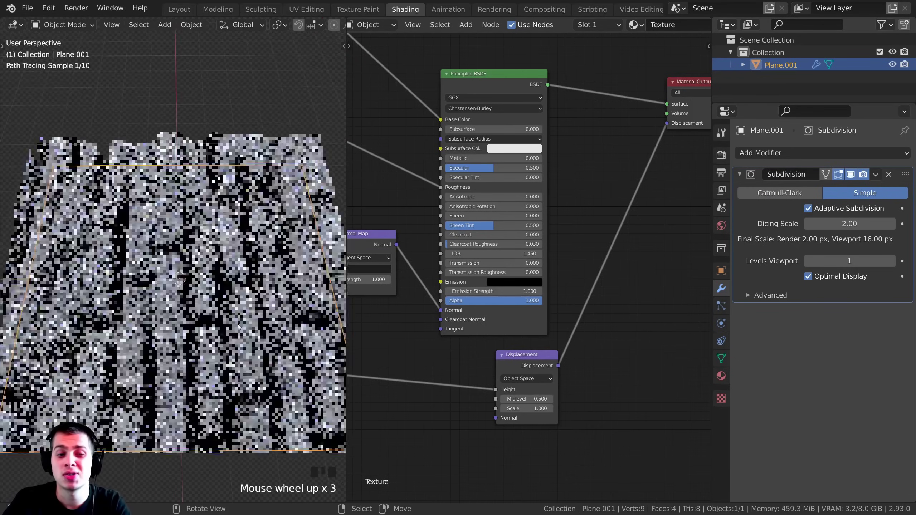
- Set the Displacement node's Midlevel to 0
middle_drag(257, 293, 248, 259)
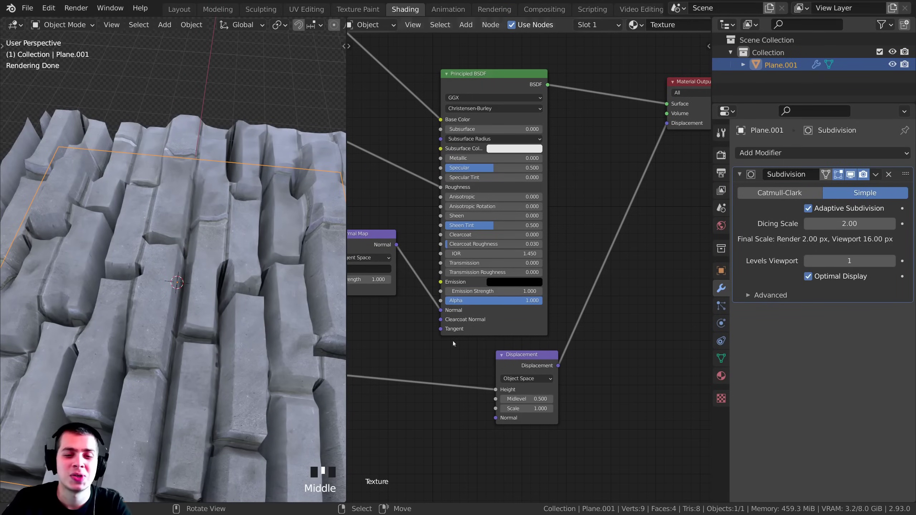
middle_drag(495, 328, 507, 194)
scroll(538, 245, up, 4)
mouse_move(513, 220)
mouse_down()
mouse_move(502, 219)
mouse_move(521, 214)
mouse_up()
scroll(517, 273, up, 2)
click(523, 270)
text(0)
key(Return)
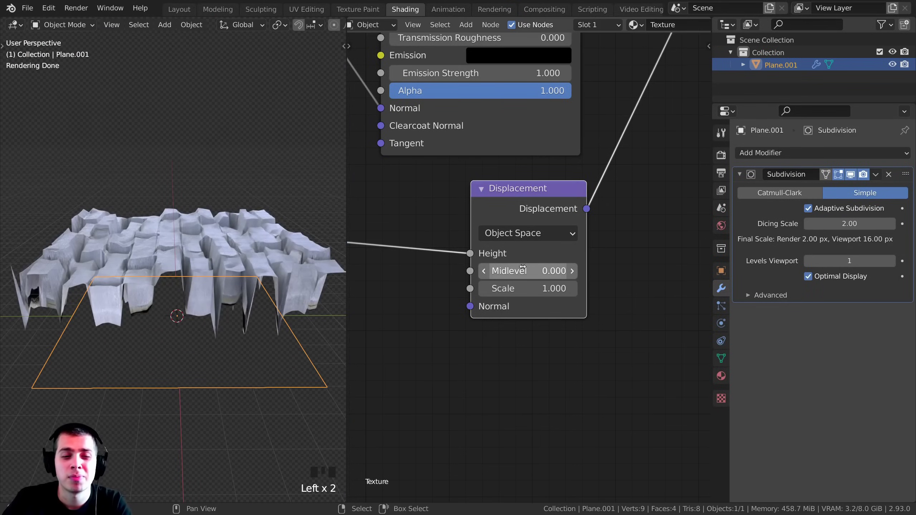
mouse_move(535, 271)
shift+mouse_down()
mouse_move(647, 270)
mouse_move(527, 269)
shift+mouse_up()
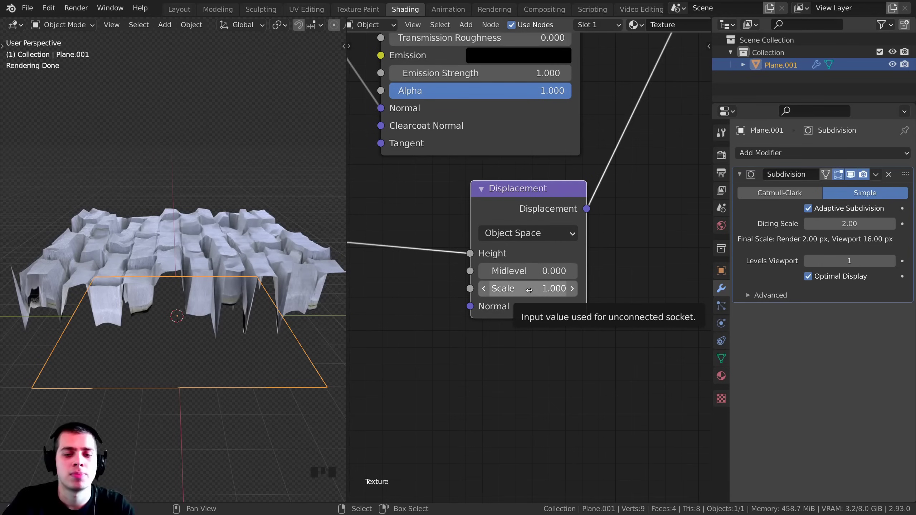
- Set the Displacement node's Scale to 0.1
middle_drag(284, 291, 265, 296)
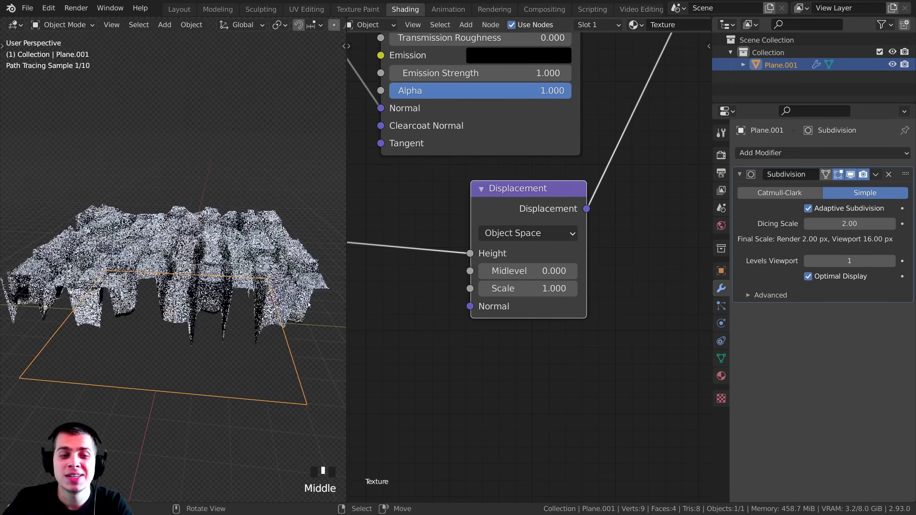
click(542, 289)
text(.)
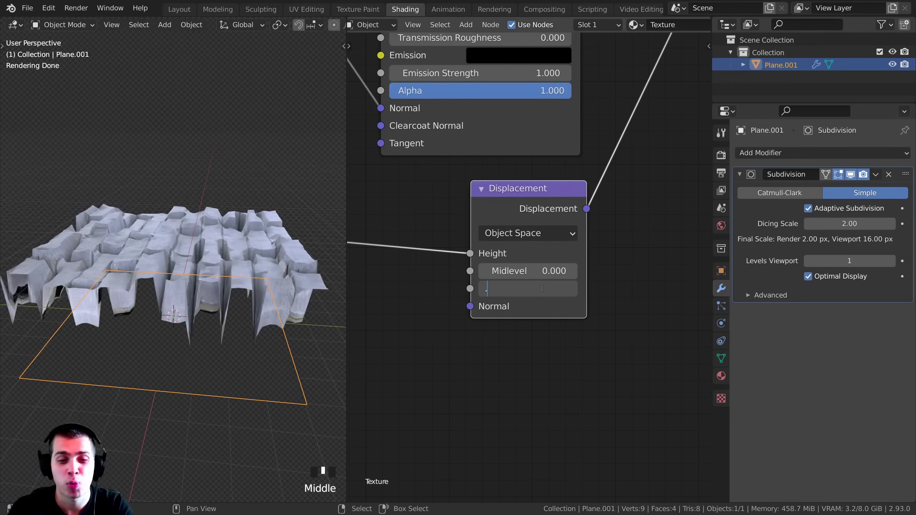
text(1)
key(Return)
- Examine the displaced bricks from several angles and up close, checking the depth and sharpness of their edges
middle_drag(184, 339, 179, 380)
shift+middle_drag(180, 381, 182, 346)
middle_drag(182, 346, 211, 305)
scroll(184, 336, up, 4)
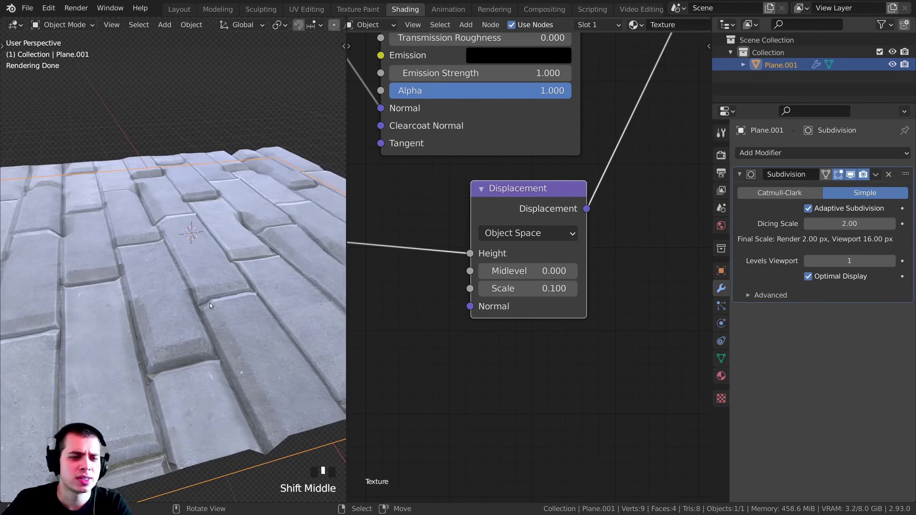
scroll(211, 305, up, 3)
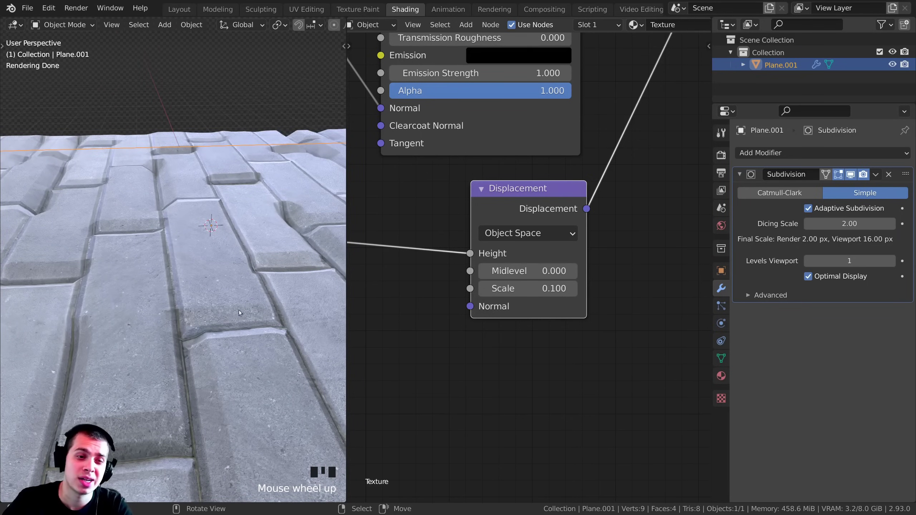
scroll(239, 312, up, 2)
shift+middle_drag(240, 312, 190, 397)
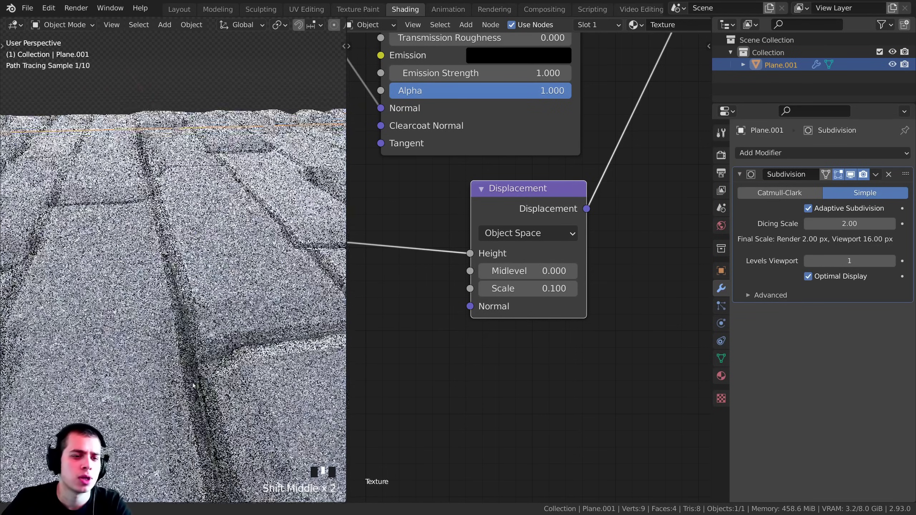
scroll(190, 397, down, 1)
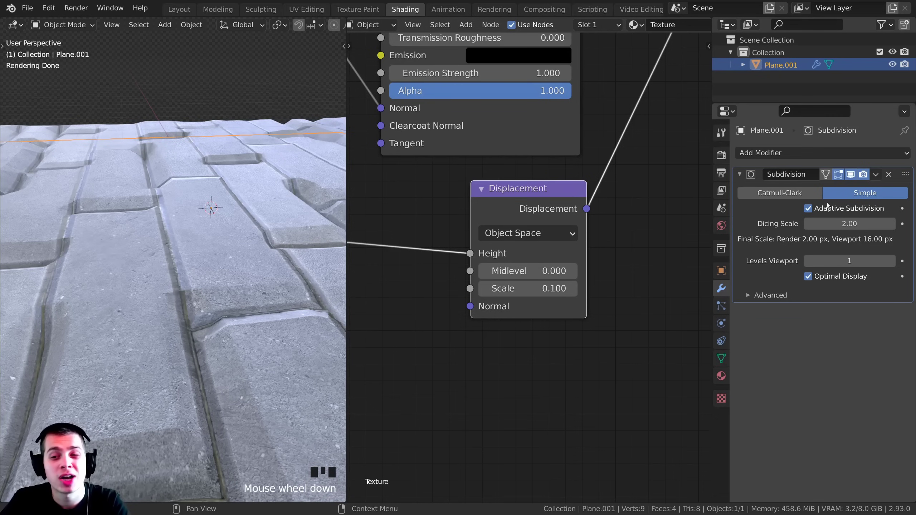
- Refresh the adaptive subdivision for the close-up view by going in and out of Edit Mode
middle_drag(267, 206, 284, 203)
key(Tab)
key(Tab)
key(Tab)
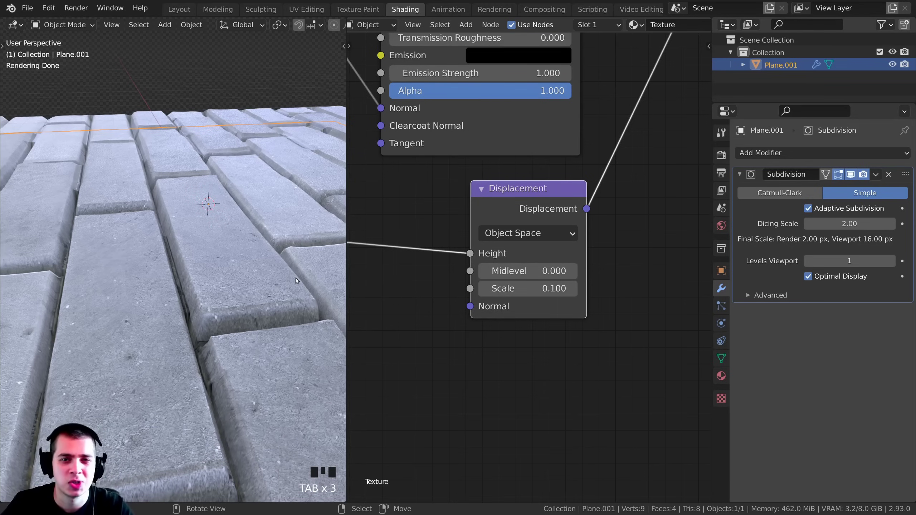
- Recalculate the adaptive subdivision with the plane seen from far away by toggling Edit Mode
scroll(296, 279, down, 8)
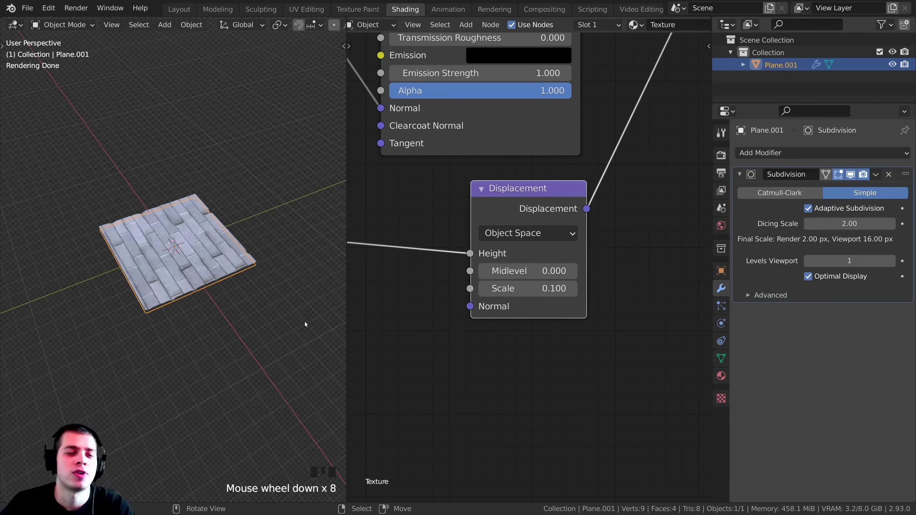
key(Tab)
key(Tab)
key(Tab)
scroll(224, 210, down, 2)
key(Tab)
key(Tab)
key(Tab)
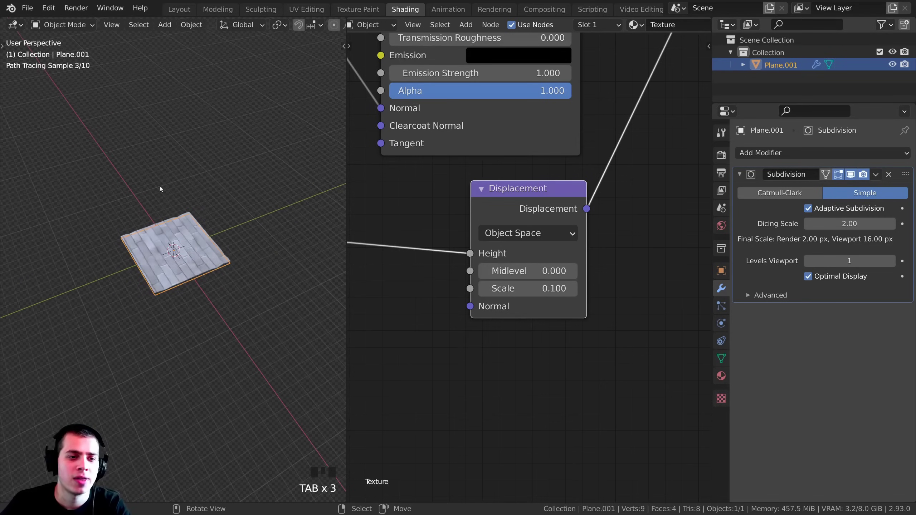
- Return to a close view of the bricks, recalculate the adaptive subdivision by toggling Edit Mode, and compare the detail
mouse_move(146, 284)
middle_down()
mouse_move(172, 330)
mouse_move(139, 296)
middle_up()
scroll(179, 301, up, 10)
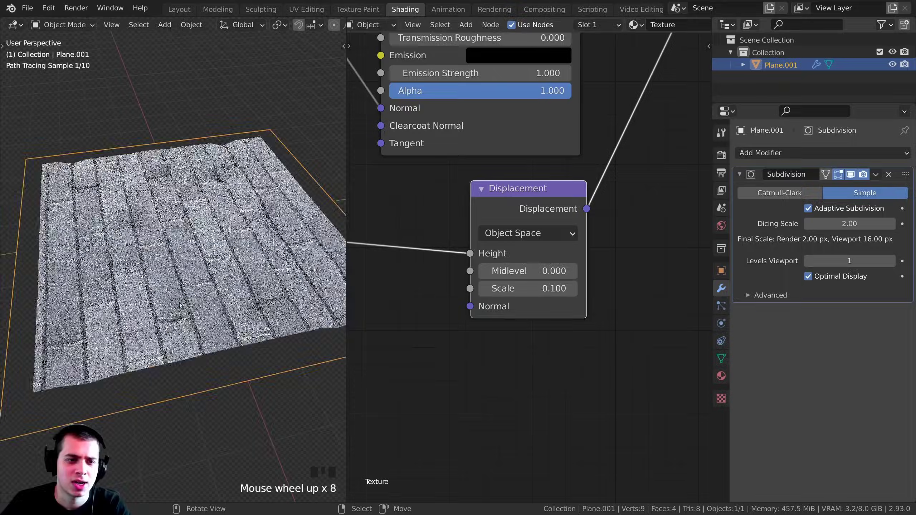
middle_drag(118, 346, 209, 263)
scroll(180, 295, down, 3)
key(Tab)
key(Tab)
key(Tab)
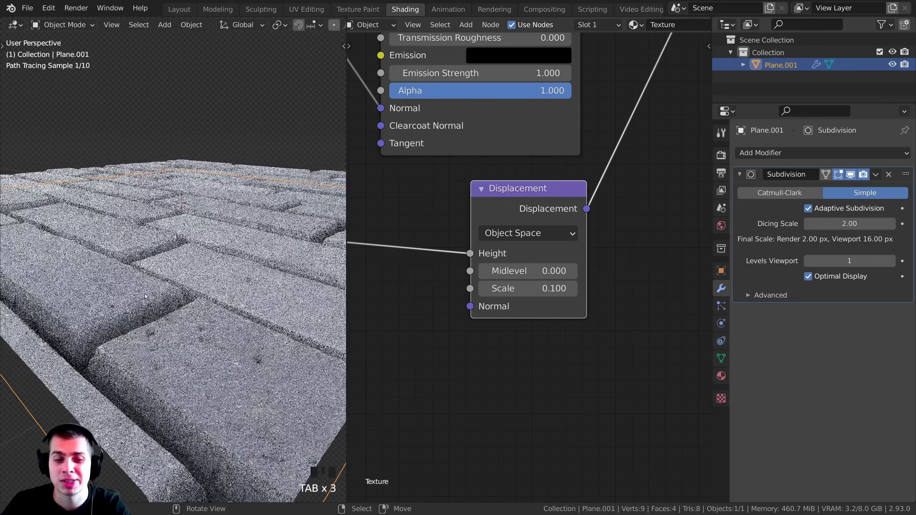
ctrl+middle_drag(111, 321, 112, 299)
- Turn off Adaptive Subdivision on the plane's Subdivision modifier and refresh the mesh through Edit Mode
double_click(801, 214)
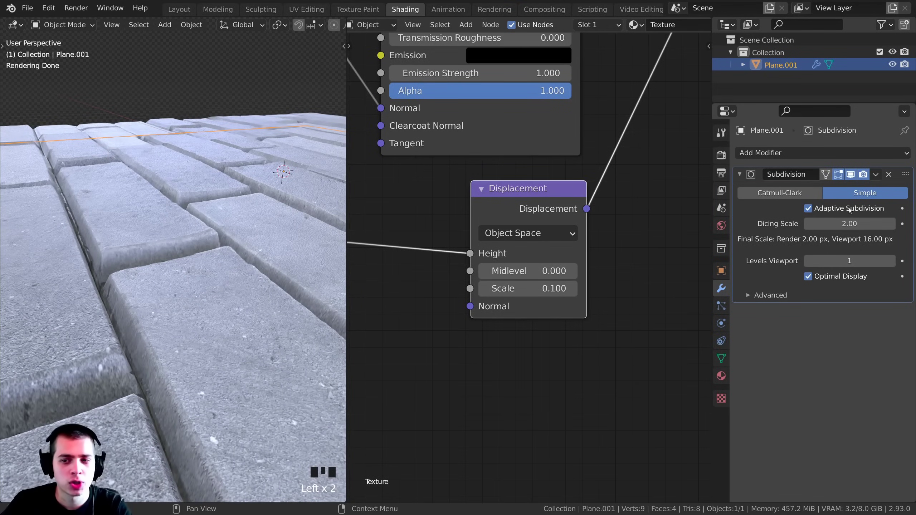
click(811, 209)
scroll(173, 252, down, 2)
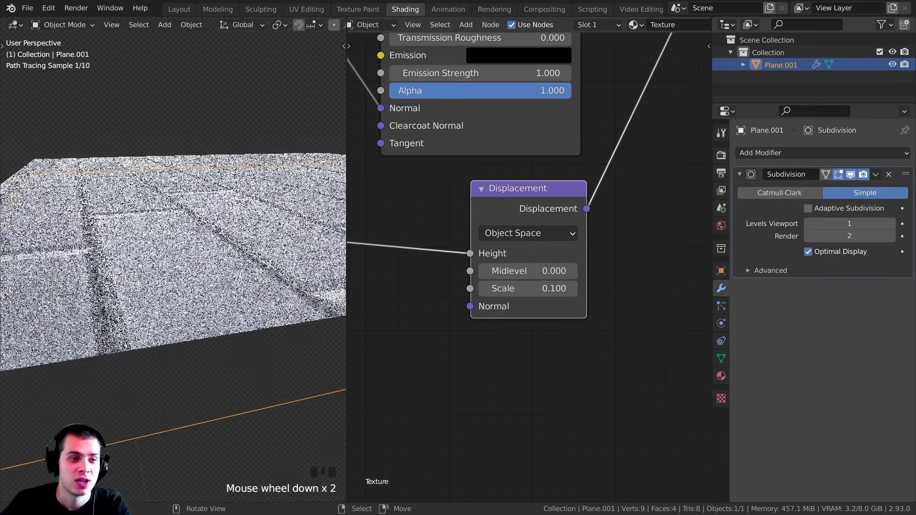
middle_drag(256, 278, 217, 307)
key(Tab)
key(Tab)
scroll(139, 343, down, 2)
- Try moving a corner vertex of the non-adaptive plane in Edit Mode, cancel, and return to Object Mode
key(Tab)
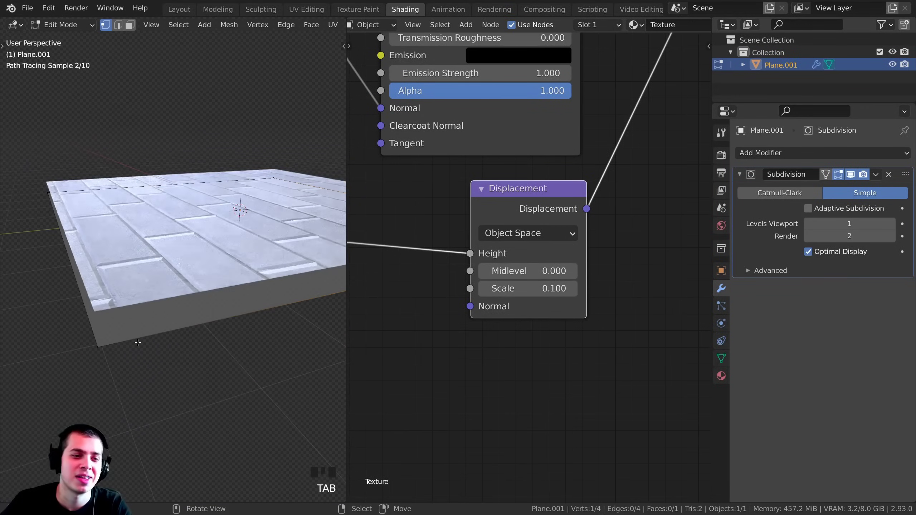
right_click(119, 344)
key(g)
right_click(191, 216)
key(Tab)
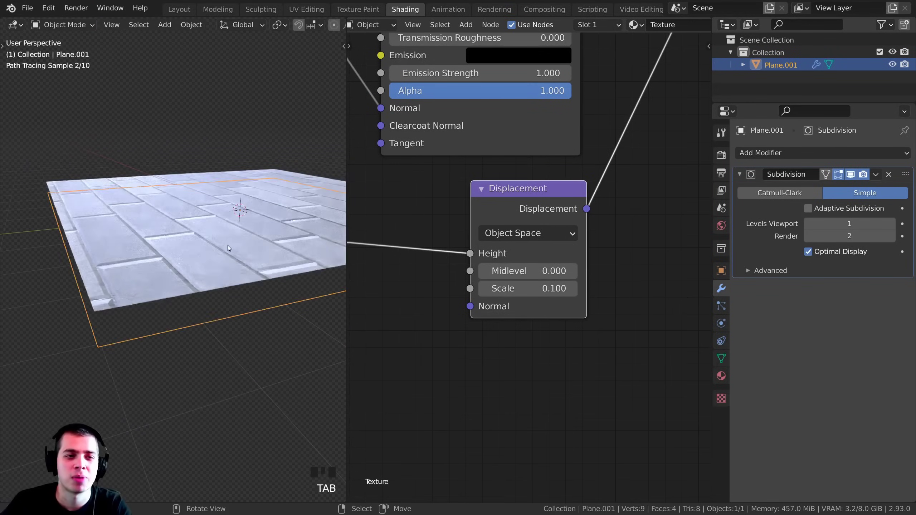
- Set both the viewport and render levels of the Subdivision modifier to 6
middle_drag(228, 248, 201, 258)
scroll(201, 258, up, 3)
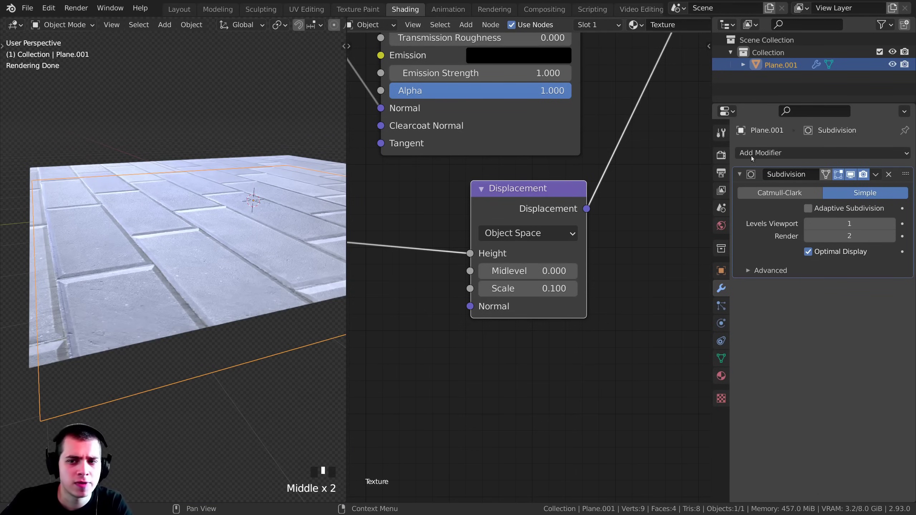
middle_drag(564, 239, 626, 305)
scroll(642, 313, down, 8)
mouse_move(596, 288)
mouse_down()
mouse_move(612, 296)
mouse_move(583, 301)
mouse_up()
scroll(631, 262, up, 3)
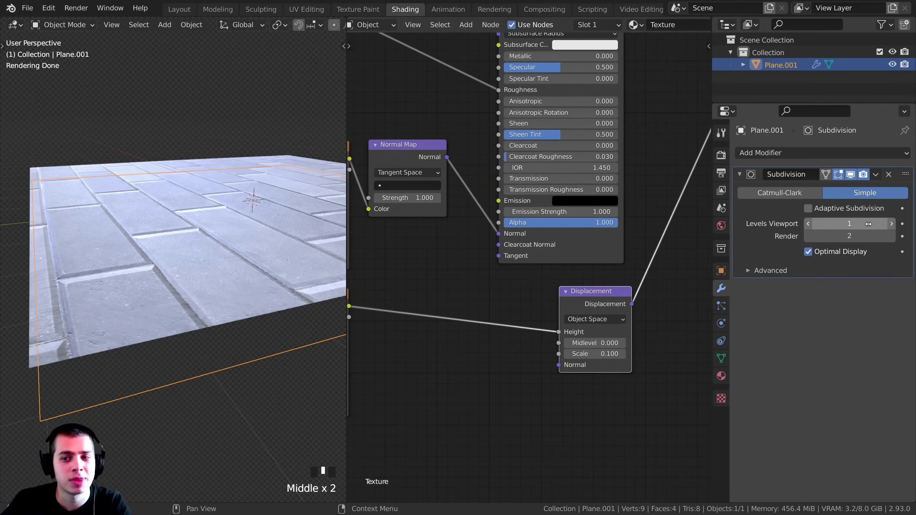
click(891, 224)
click(891, 224)
click(892, 224)
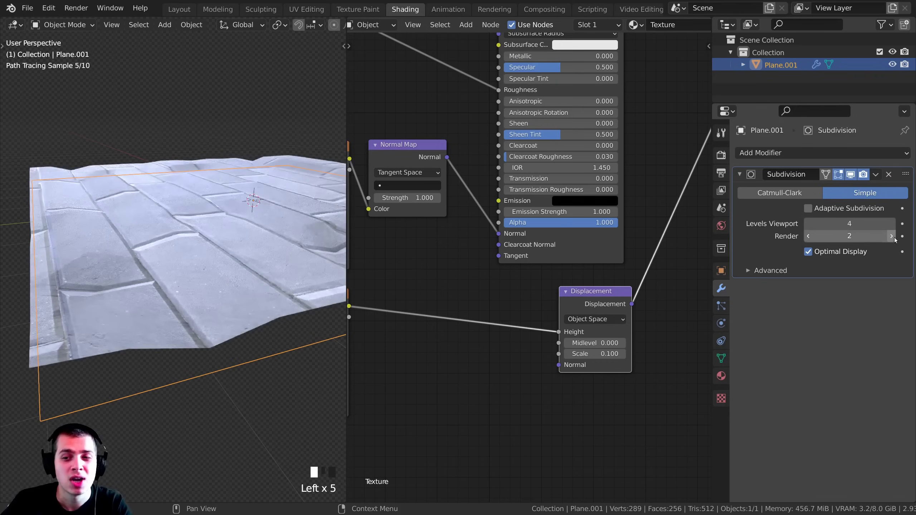
click(891, 236)
click(891, 236)
click(891, 236)
click(891, 235)
click(891, 224)
click(891, 224)
click(891, 224)
click(891, 223)
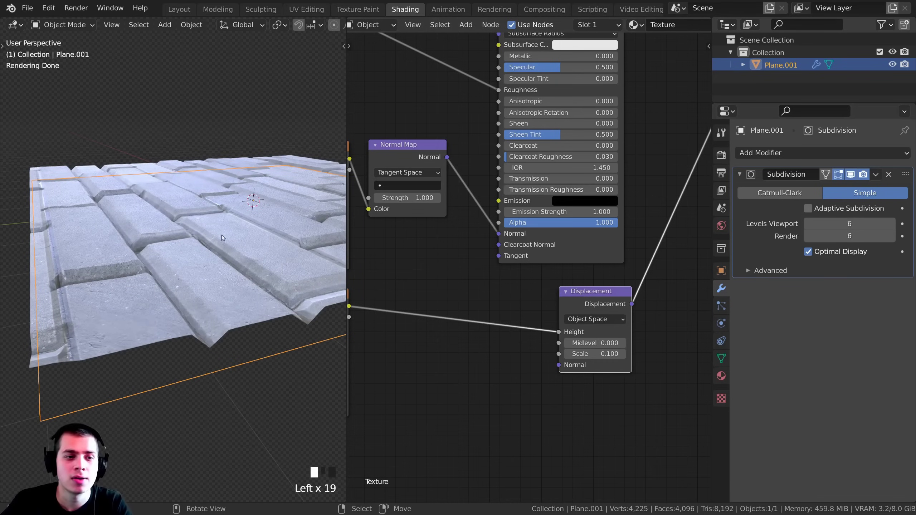
- Refresh the plane through Edit Mode and examine the bricks' displacement detail up close and from farther away
middle_drag(222, 235, 237, 265)
scroll(237, 264, up, 3)
key(Tab)
key(Tab)
key(Tab)
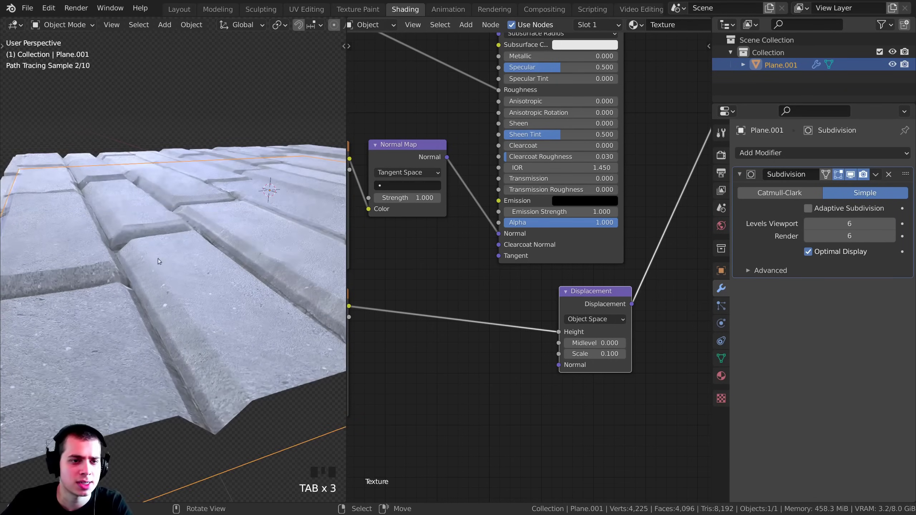
mouse_move(157, 258)
middle_down()
mouse_move(169, 256)
mouse_move(95, 233)
mouse_move(163, 268)
middle_up()
scroll(165, 270, up, 2)
scroll(196, 290, down, 3)
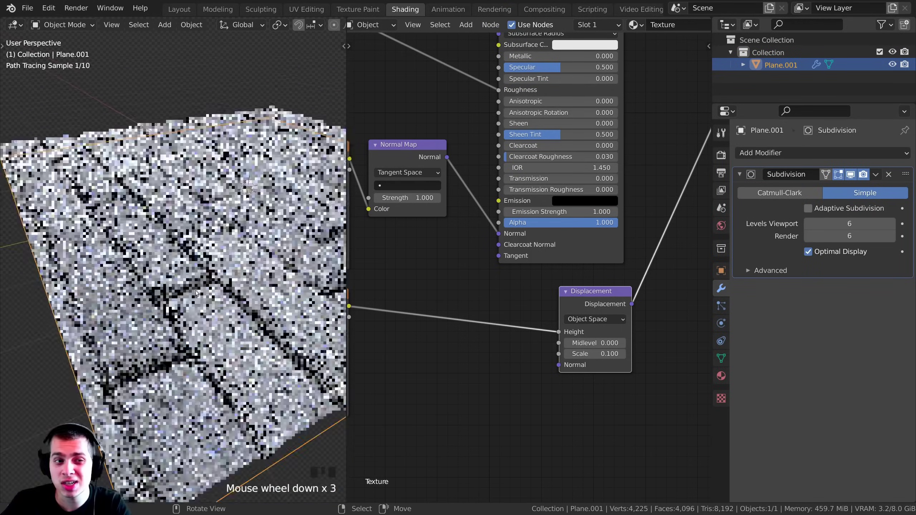
middle_drag(196, 294, 216, 227)
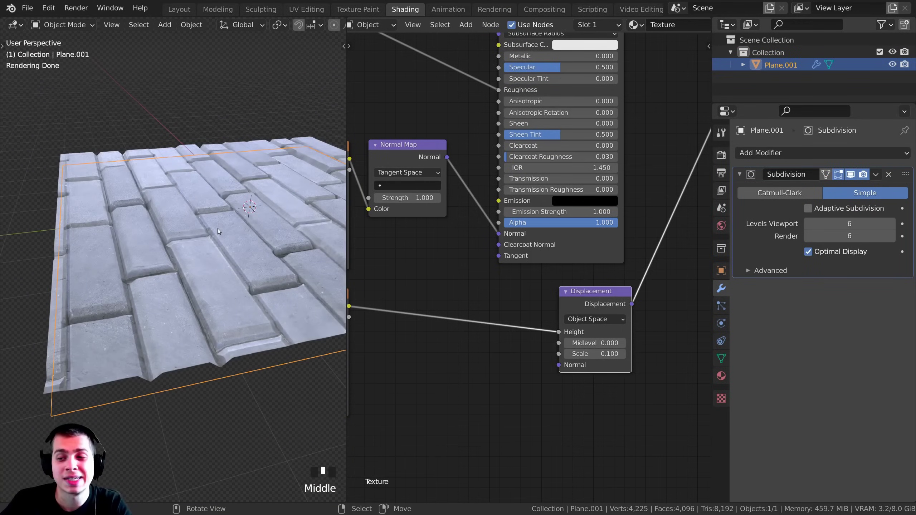
- Select the plane's entire mesh in Edit Mode and subdivide it once
key(Tab)
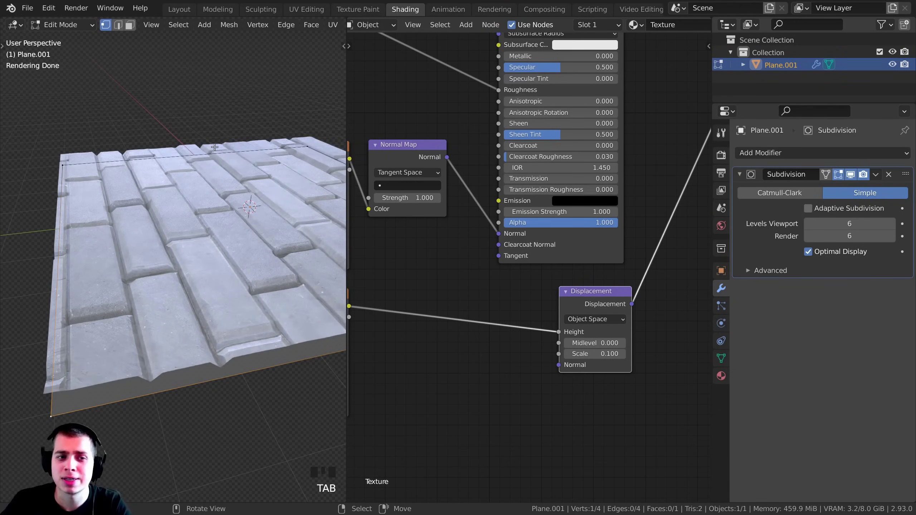
key(a)
key(a)
key(a)
shift+middle_drag(154, 189, 242, 102)
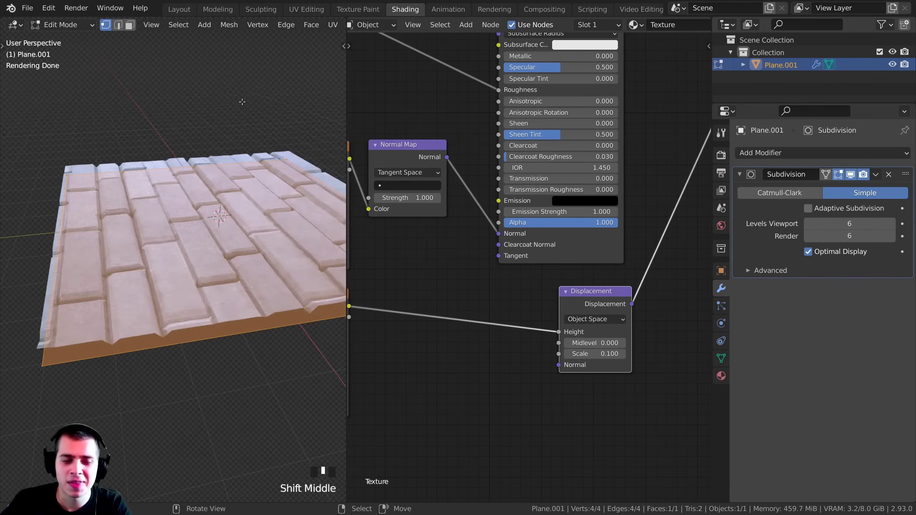
right_click(235, 103)
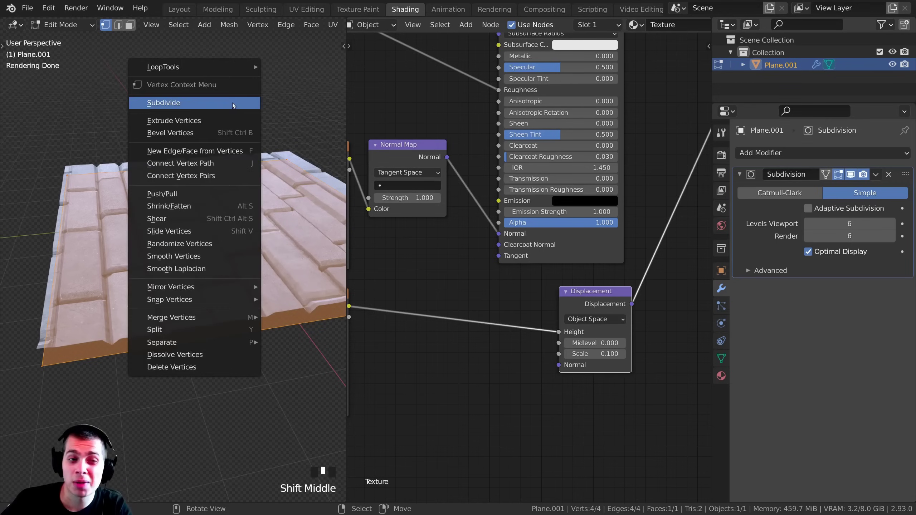
click(183, 104)
middle_drag(223, 202, 243, 245)
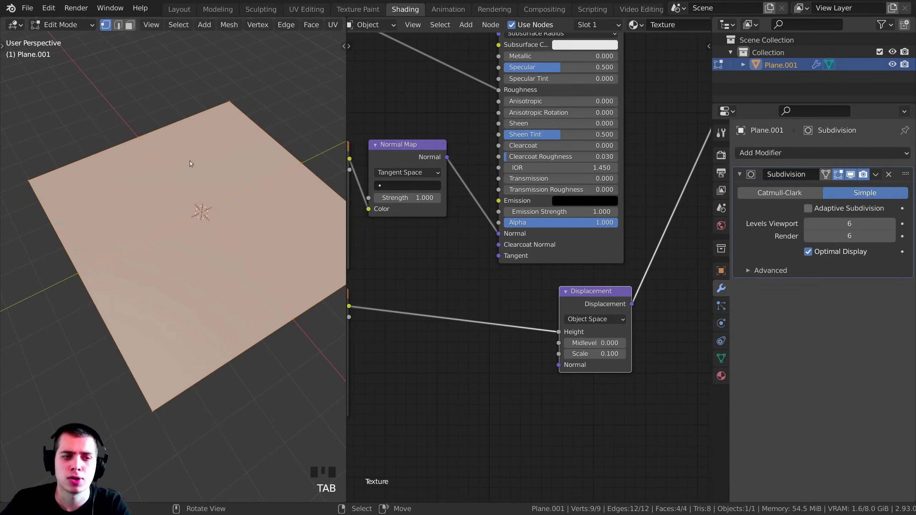
- Subdivide the whole plane mesh a second time, return to Object Mode and inspect the rendered bricks
right_click(133, 163)
click(134, 162)
key(Tab)
scroll(242, 367, up, 3)
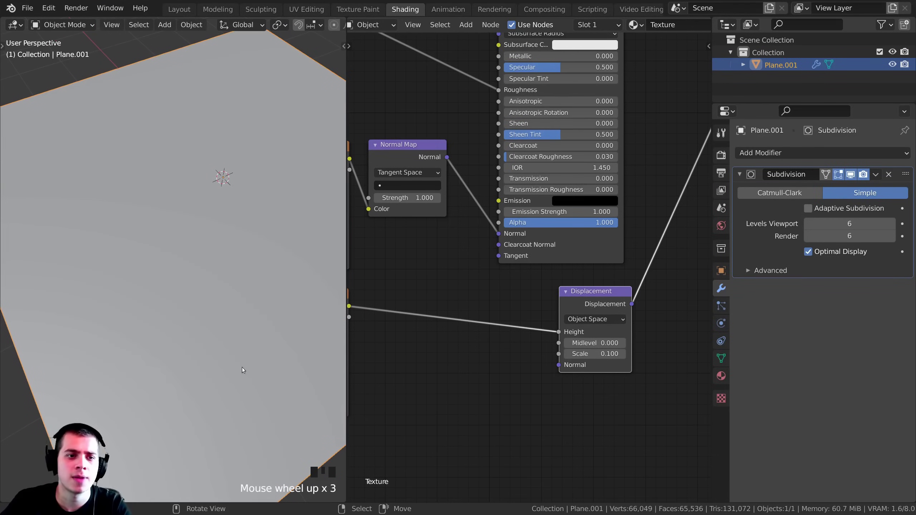
middle_drag(184, 283, 171, 273)
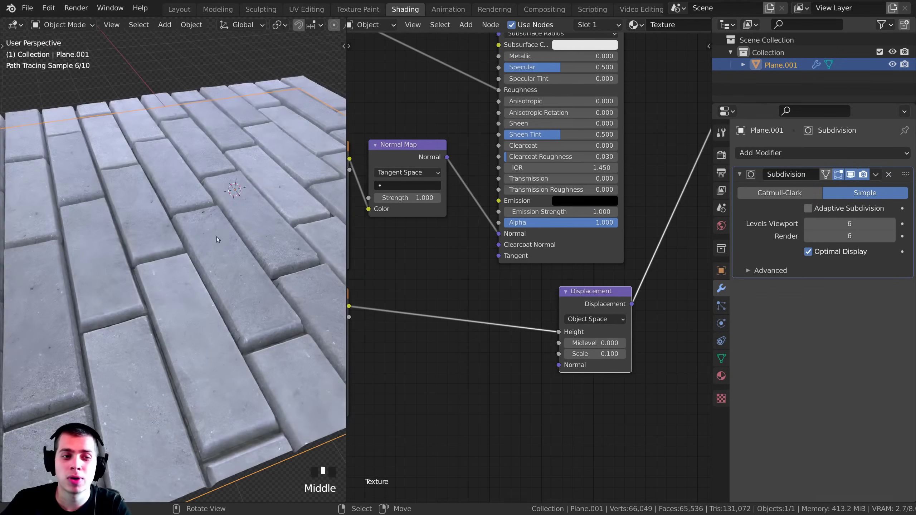
scroll(218, 252, up, 2)
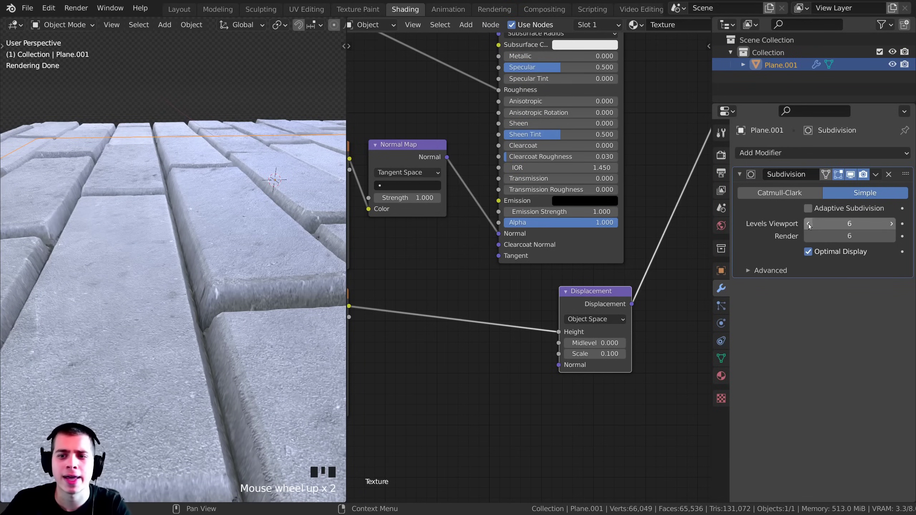
- Lower the Subdivision modifier's viewport and render levels to 4 and refresh the plane through Edit Mode
click(808, 223)
click(808, 223)
click(808, 236)
click(808, 235)
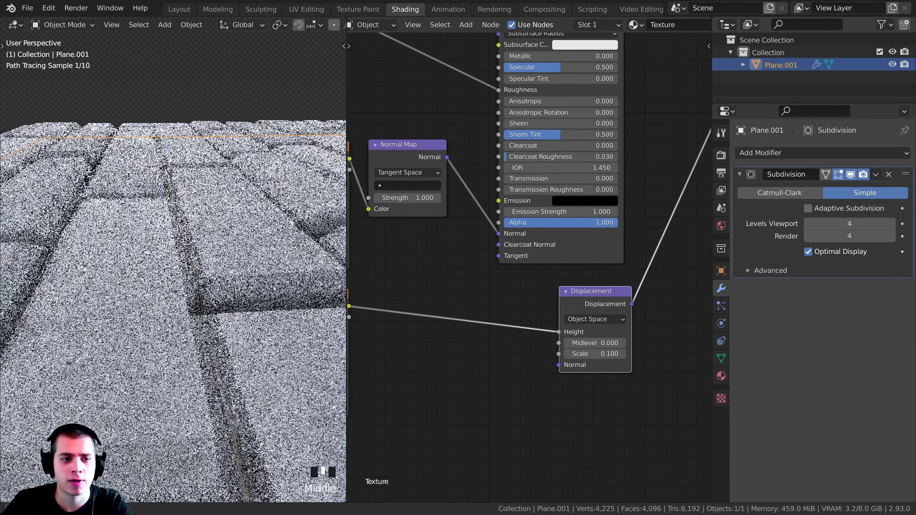
key(Tab)
key(Tab)
key(Tab)
- Set the Subdivision modifier's viewport and render levels to 5 and view the whole brick surface
click(891, 224)
click(891, 236)
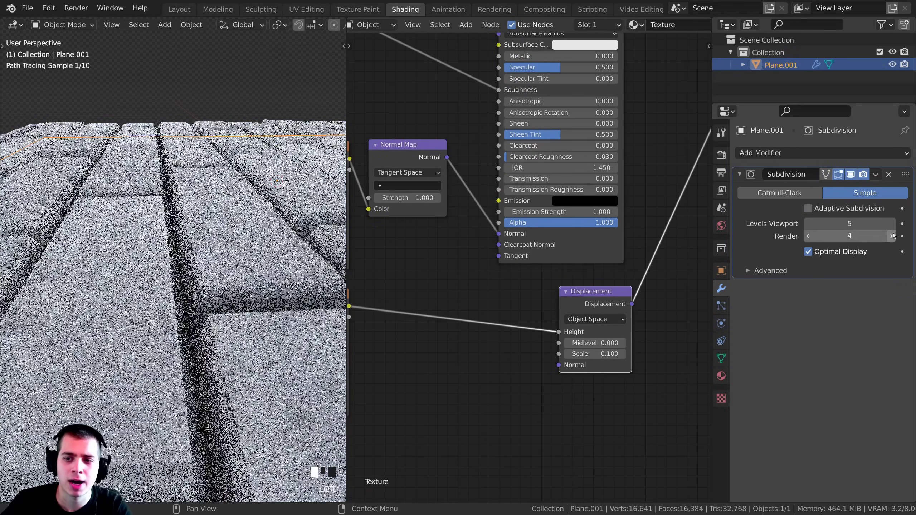
middle_drag(260, 188, 217, 299)
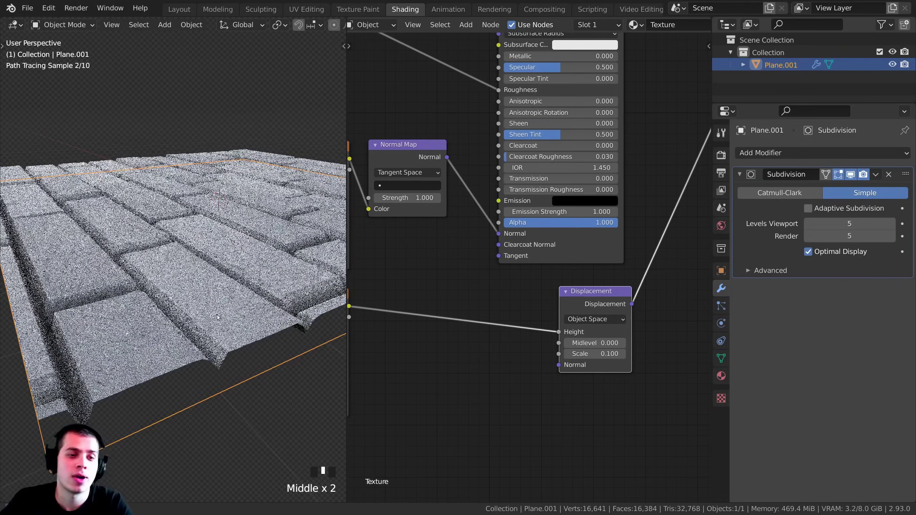
- Nudge the Displacement node slightly and enable Adaptive Subdivision on the plane's Subdivision modifier
drag(613, 292, 616, 289)
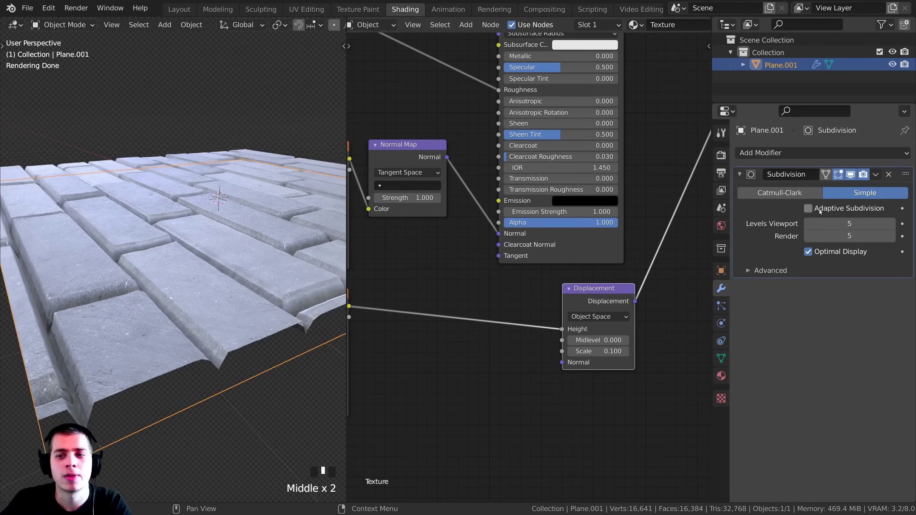
mouse_move(274, 231)
middle_down()
mouse_move(256, 231)
mouse_move(272, 242)
middle_up()
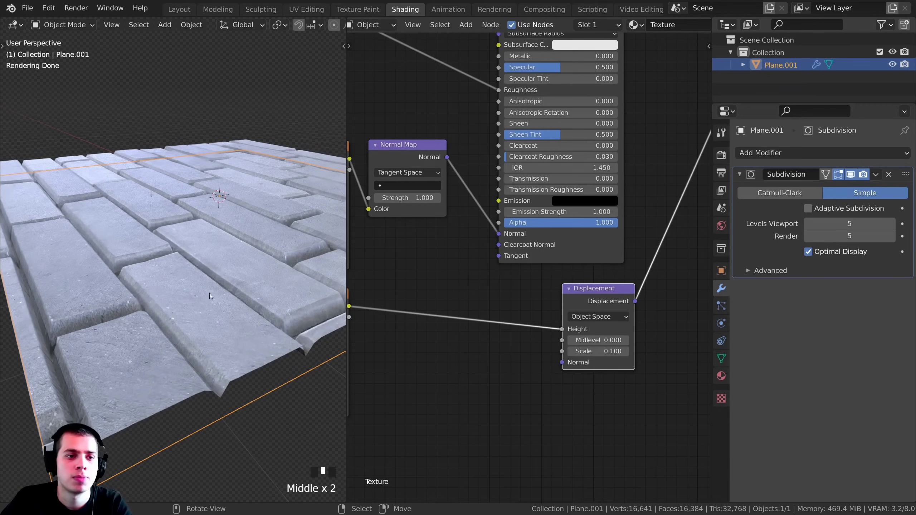
middle_drag(195, 291, 213, 289)
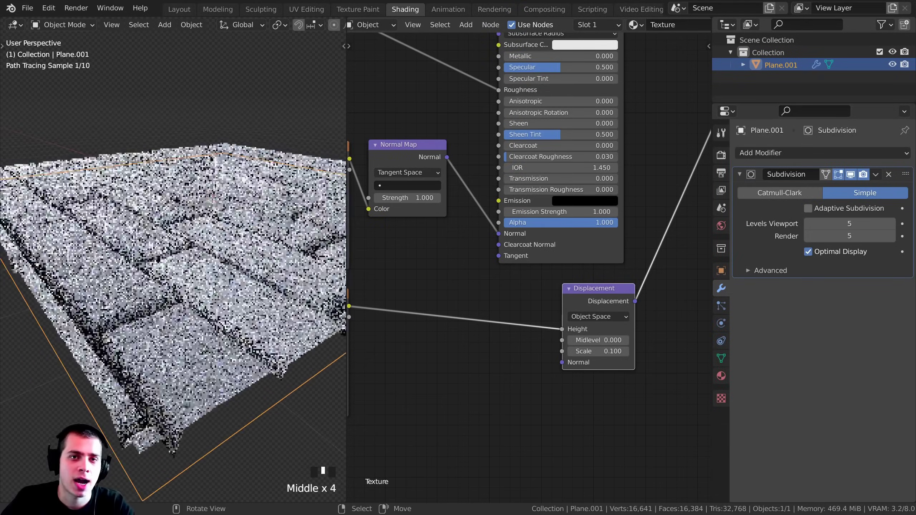
click(856, 210)
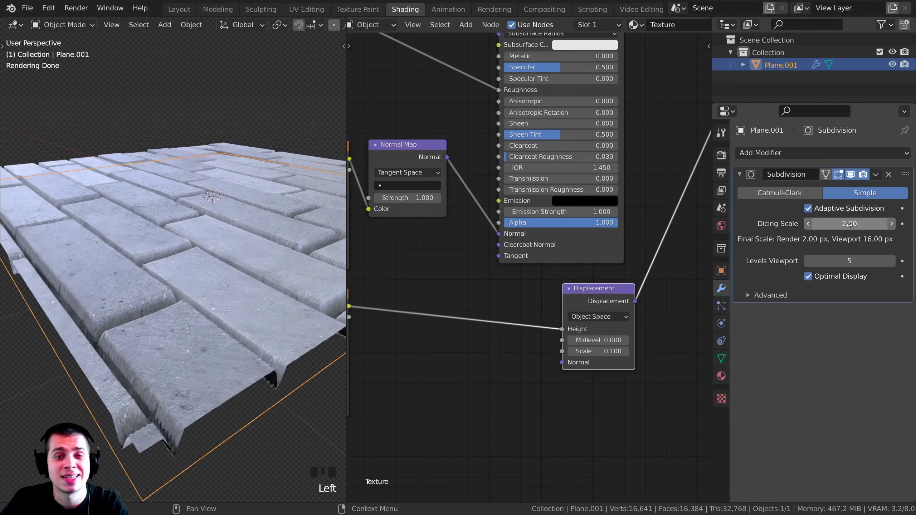
click(849, 224)
click(845, 211)
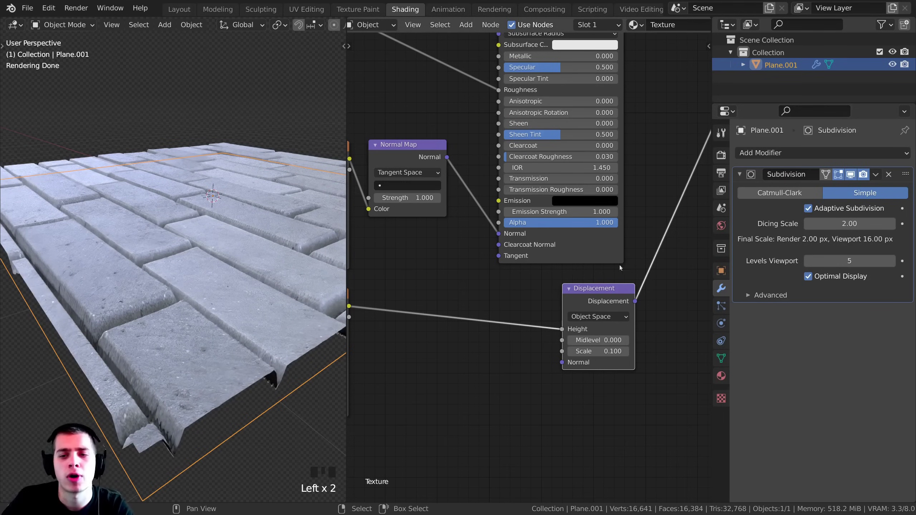
- Set the adaptive Dicing Scale to 1 and refresh the plane through Edit Mode for a closer look at the bricks
click(839, 227)
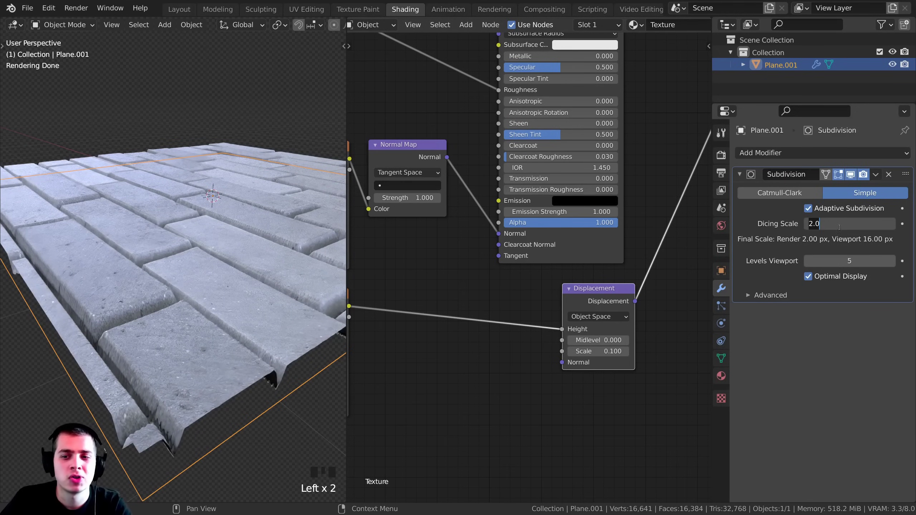
text(1)
click(243, 217)
scroll(266, 268, up, 3)
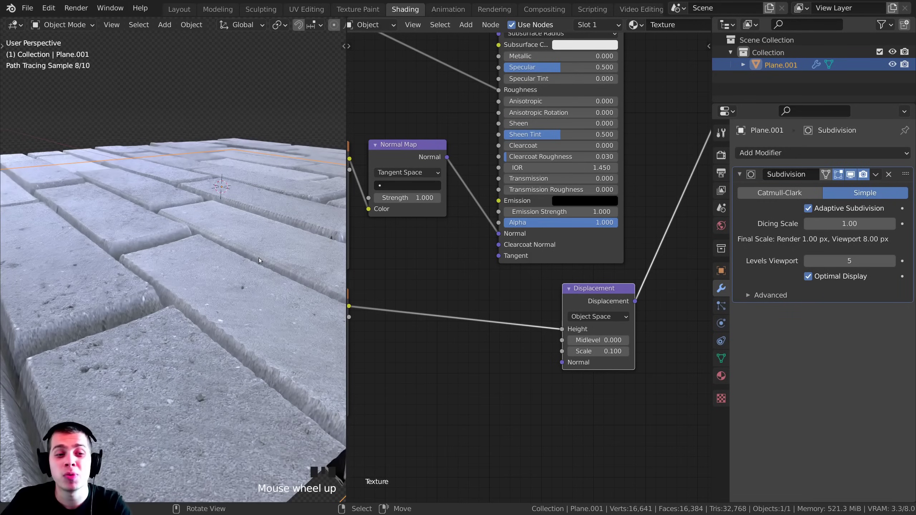
key(Tab)
key(Tab)
key(Tab)
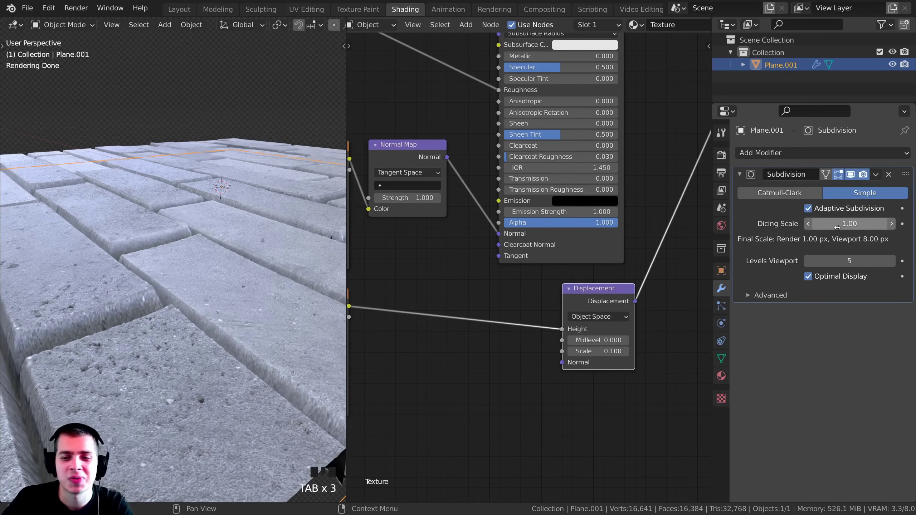
- Raise the adaptive Dicing Scale to 10, refresh the plane through Edit Mode and inspect the brick edges
drag(838, 228, 860, 219)
click(854, 223)
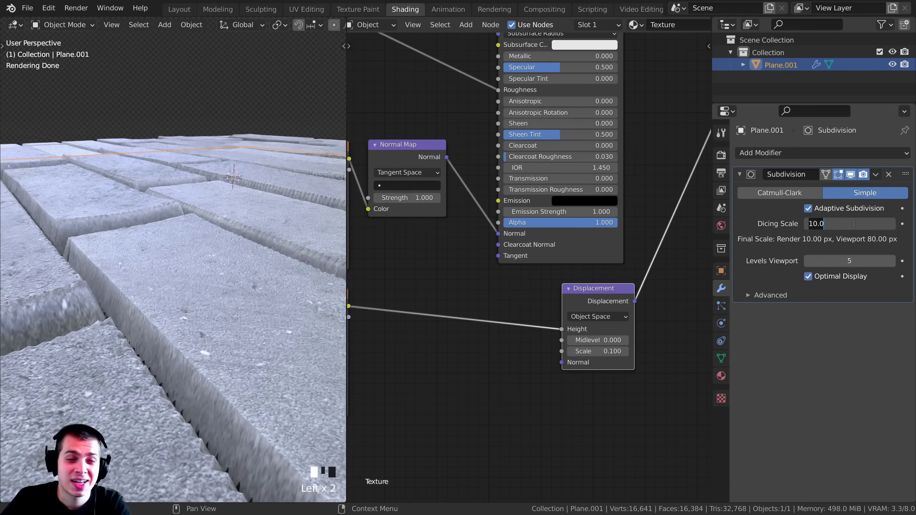
mouse_move(236, 287)
middle_down()
mouse_move(200, 290)
mouse_move(282, 328)
mouse_move(211, 362)
mouse_move(241, 361)
middle_up()
key(Tab)
key(Tab)
key(Tab)
key(Tab)
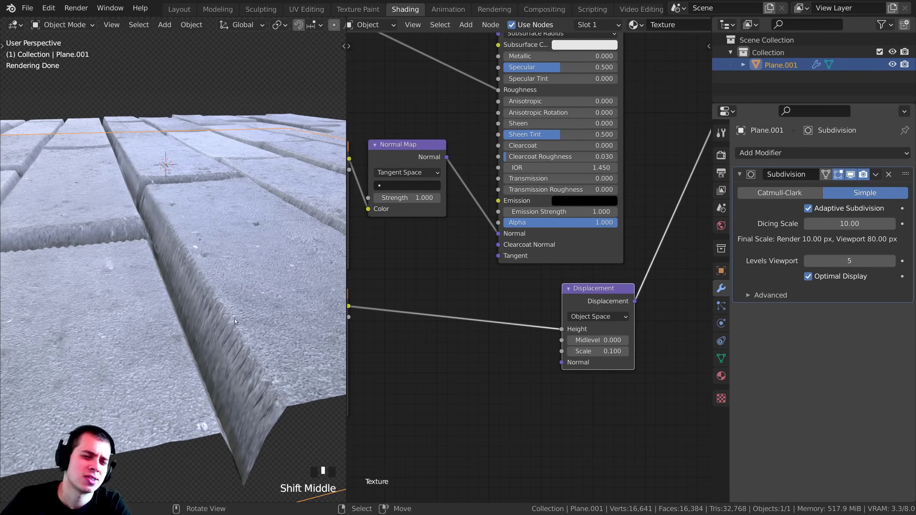
- Lower the adaptive Dicing Scale back to 1 and refresh the displaced plane through Edit Mode
click(845, 223)
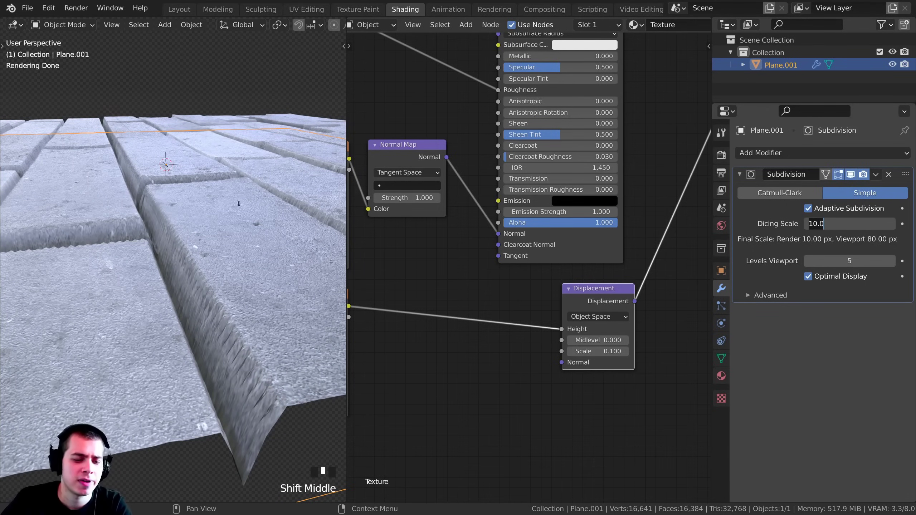
text(1)
key(Return)
key(Tab)
key(Tab)
key(Tab)
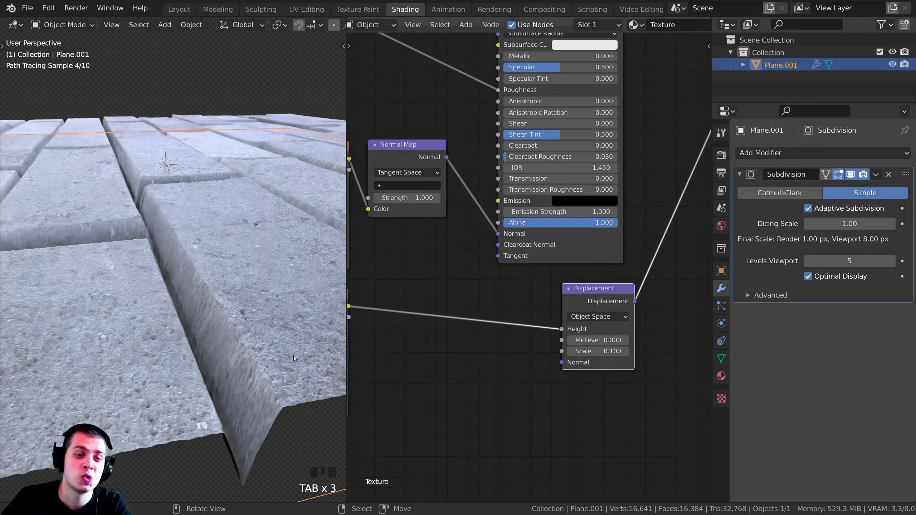
- Set the adaptive Dicing Scale to 5 and refresh the plane through Edit Mode to compare the brick detail
click(829, 224)
text(5)
key(Return)
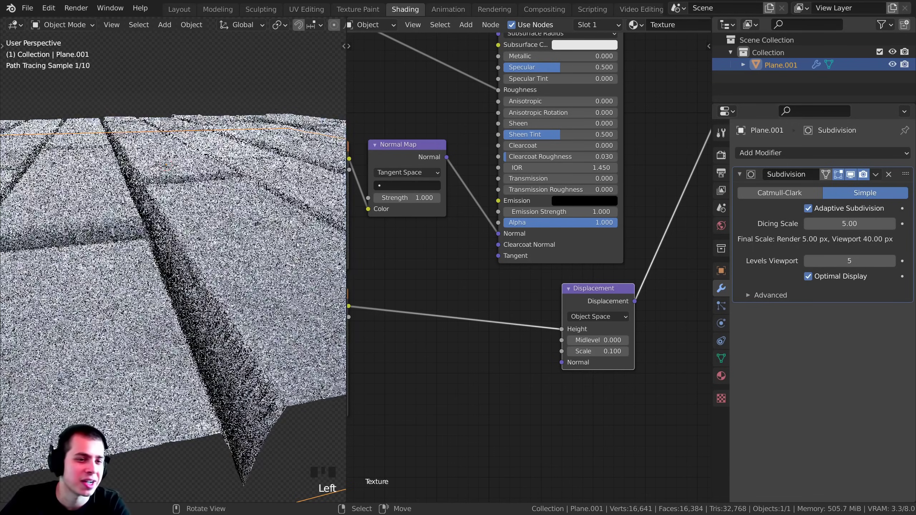
middle_drag(292, 242, 297, 245)
key(Tab)
key(Tab)
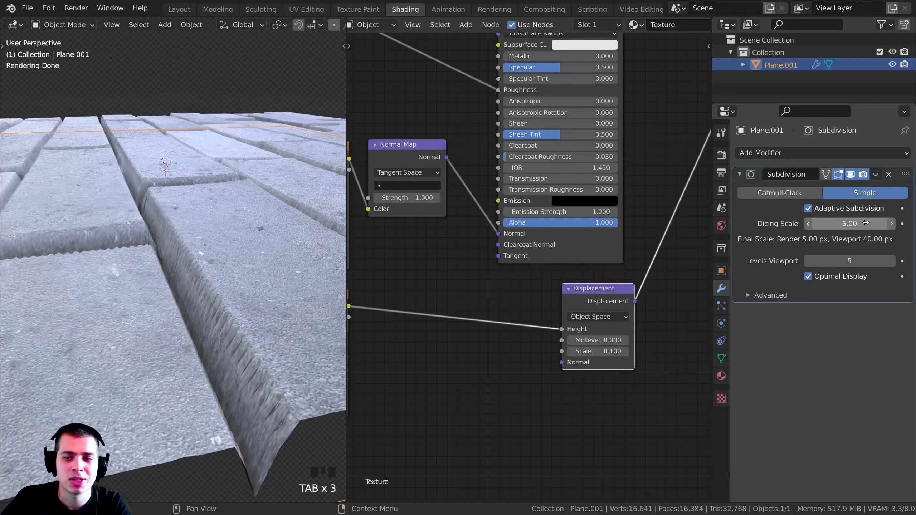
- Set the adaptive Dicing Scale to 3, refresh the plane through Edit Mode and view the whole brick surface
click(860, 224)
text(3)
key(Return)
key(Tab)
key(Tab)
key(Tab)
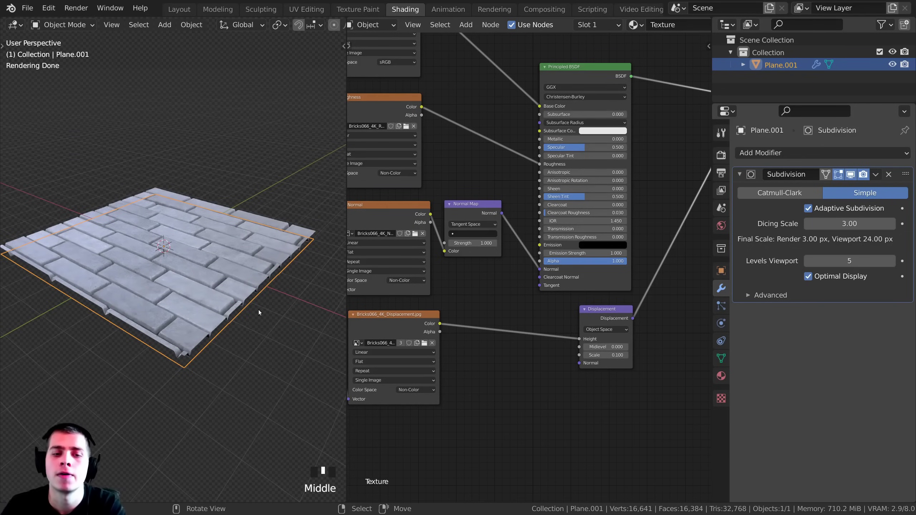
- Switch the 3D viewport to Solid shading and view the undisplaced plane from another angle
key(z)
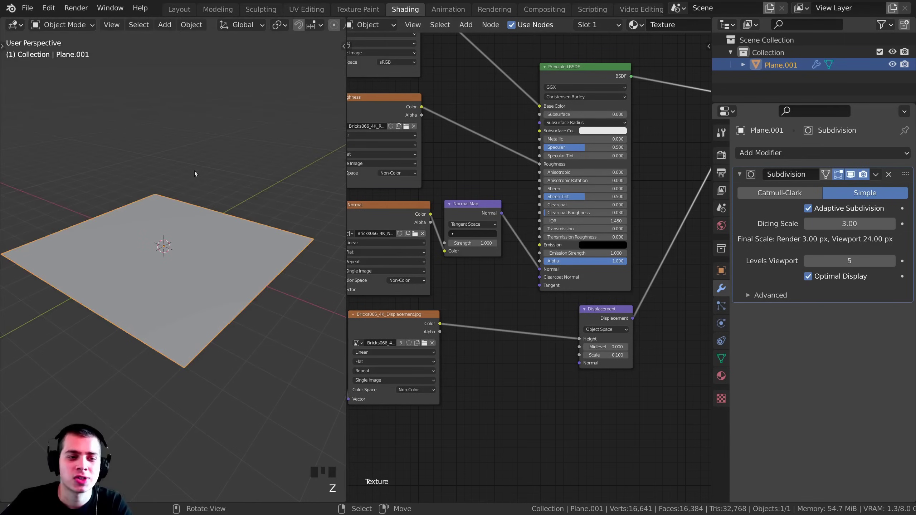
middle_drag(234, 216, 224, 192)
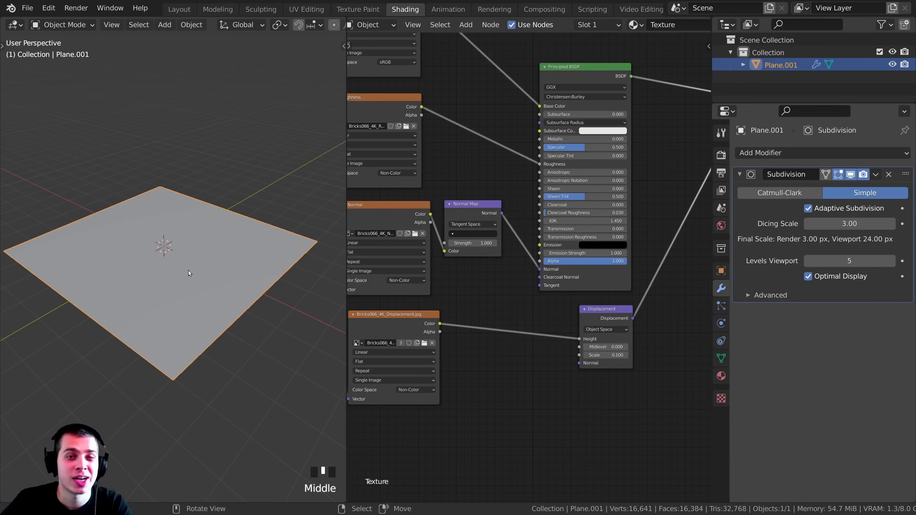
scroll(168, 162, up, 2)
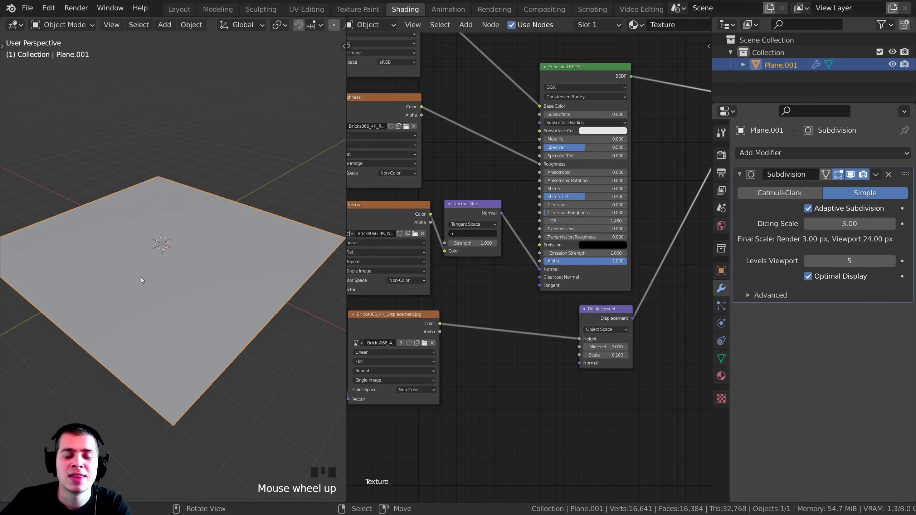
middle_drag(141, 277, 199, 290)
- Delete the Bricks066_4K_Displacement.jpg image texture node and the Displacement node from the material
middle_drag(375, 343, 396, 330)
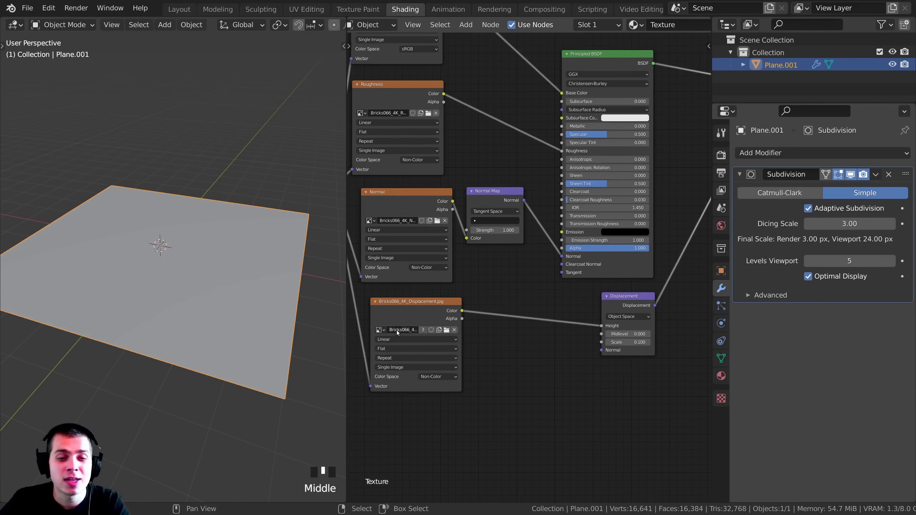
mouse_move(405, 317)
mouse_down()
mouse_move(395, 309)
mouse_move(410, 316)
mouse_up()
middle_drag(410, 316, 500, 311)
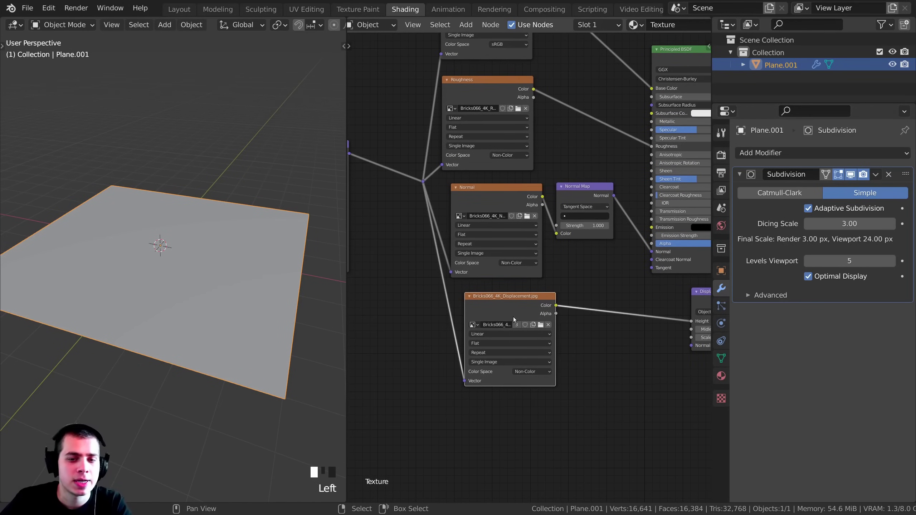
drag(513, 316, 482, 317)
key(x)
middle_drag(568, 320, 506, 321)
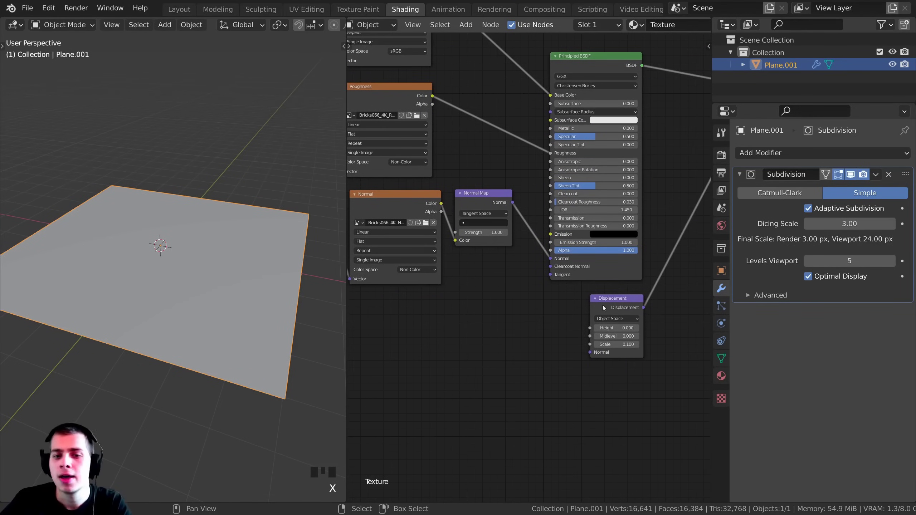
drag(602, 307, 583, 329)
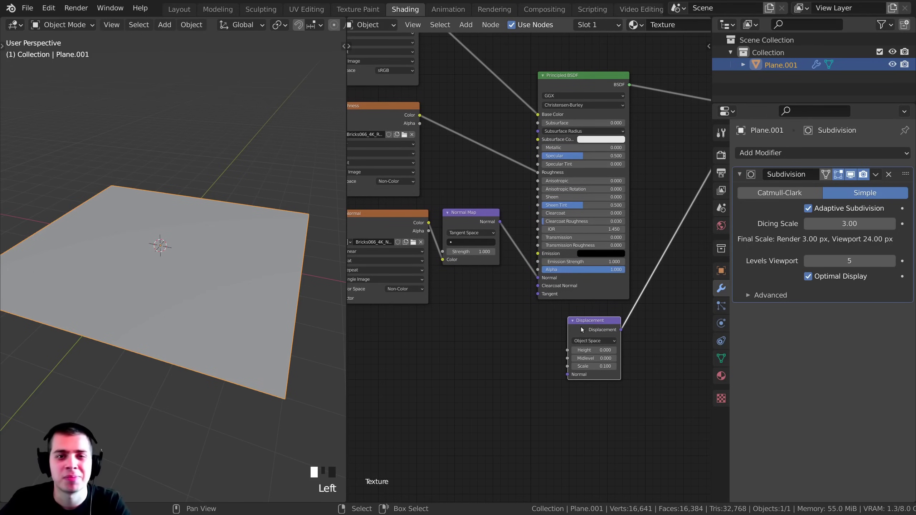
key(x)
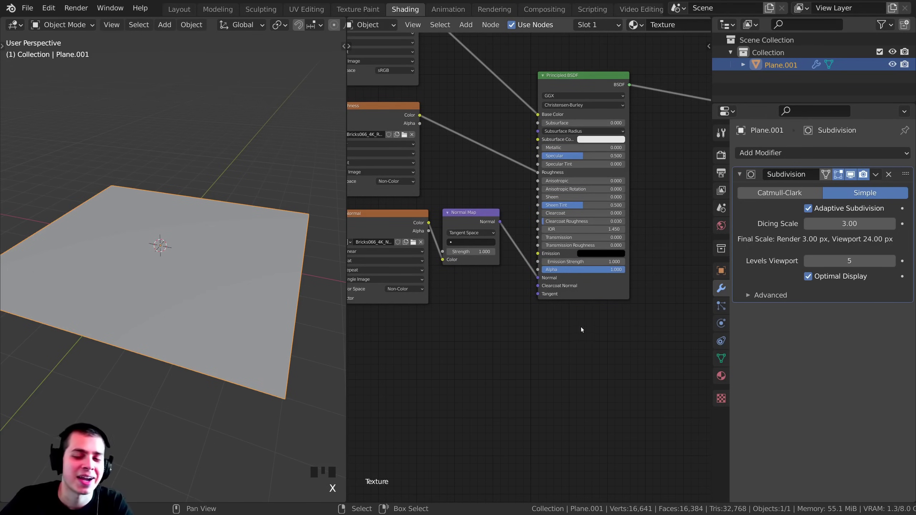
- Disable Adaptive Subdivision on the plane's Subdivision modifier and return to Object Mode
click(823, 210)
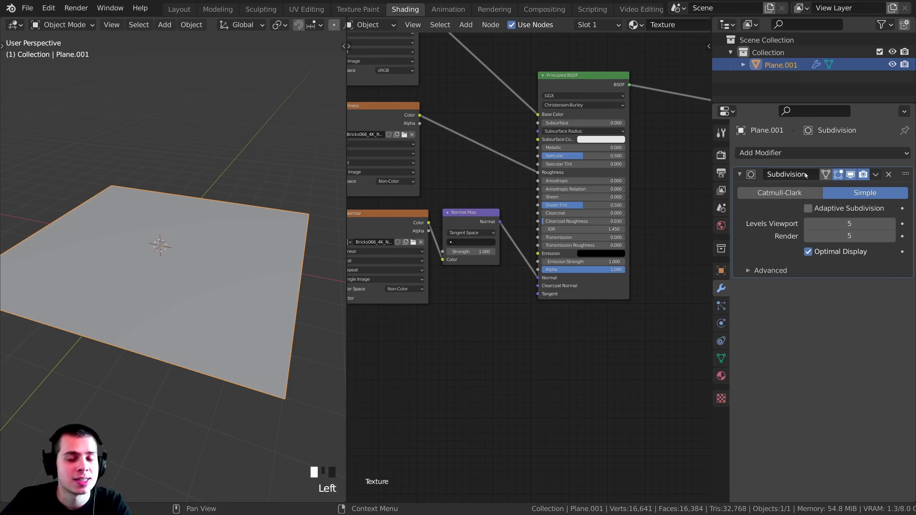
key(Tab)
key(Tab)
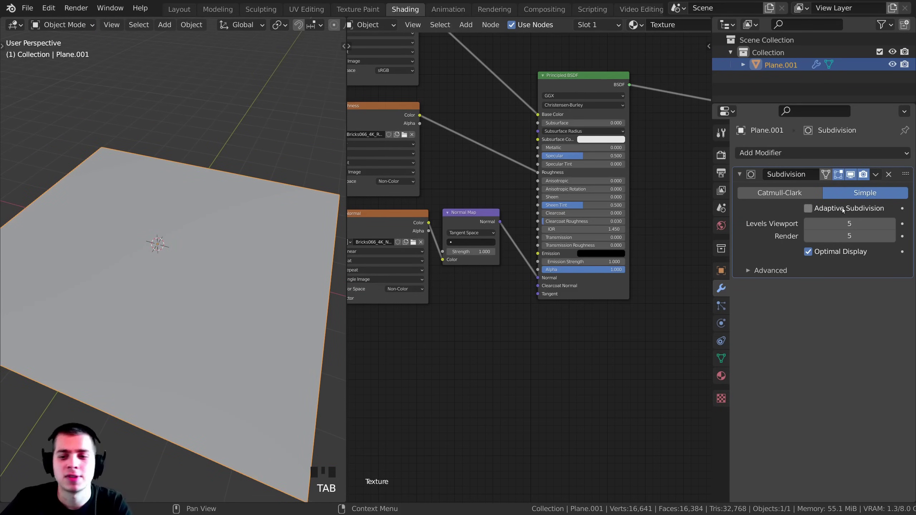
- Set the material's surface displacement method to Bump Only in its settings
click(722, 375)
scroll(758, 313, down, 10)
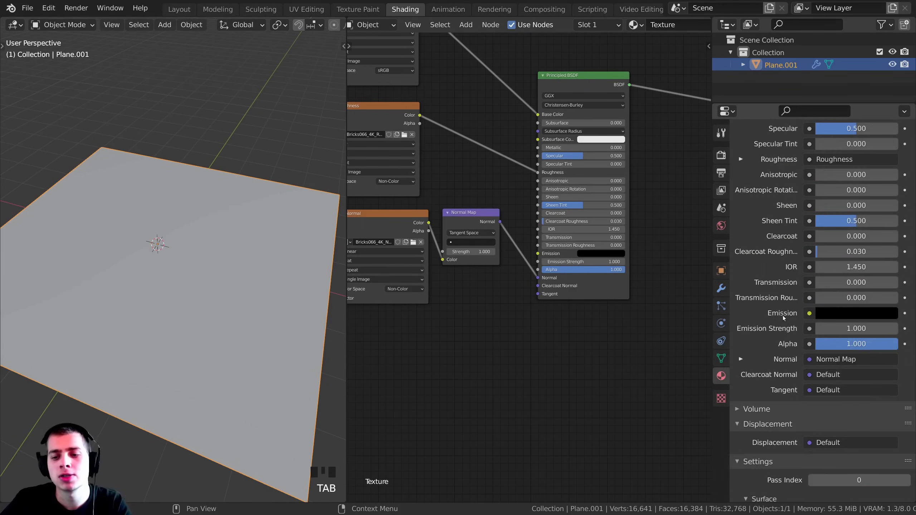
scroll(828, 166, up, 3)
scroll(830, 170, down, 6)
scroll(830, 169, down, 3)
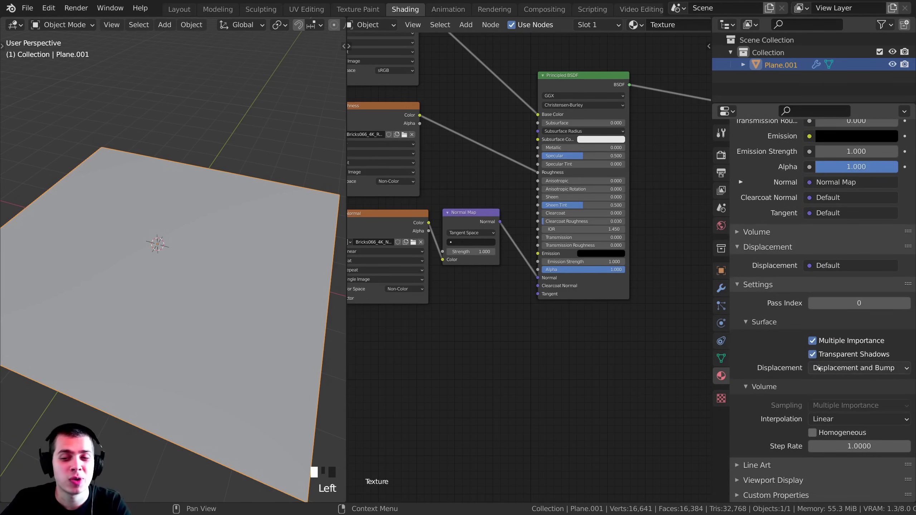
click(836, 370)
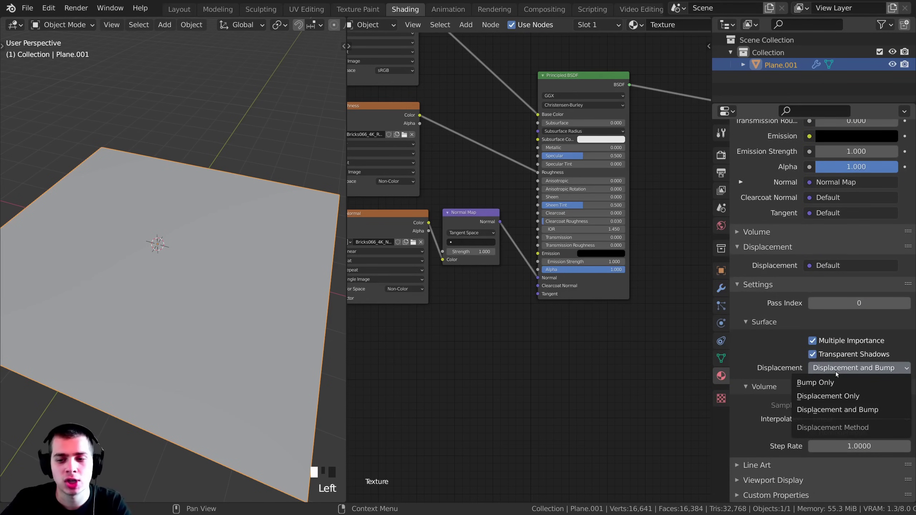
click(834, 380)
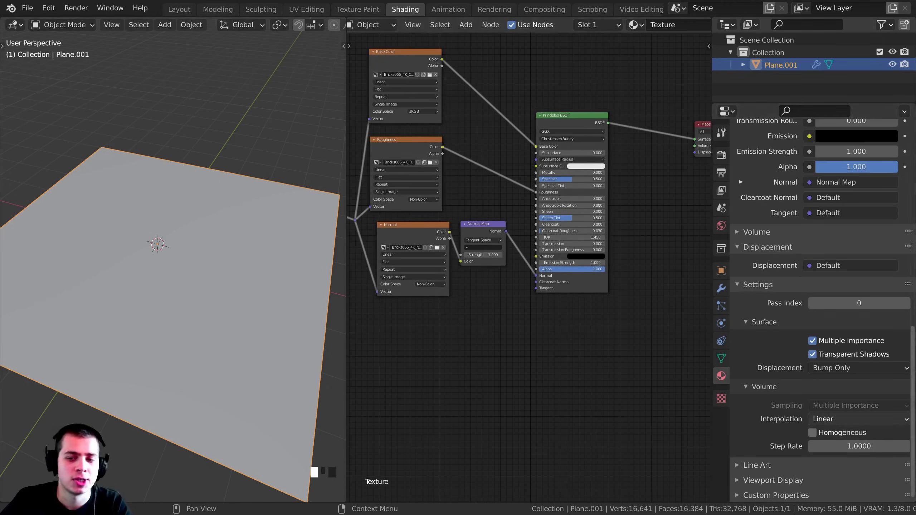
click(868, 370)
click(853, 382)
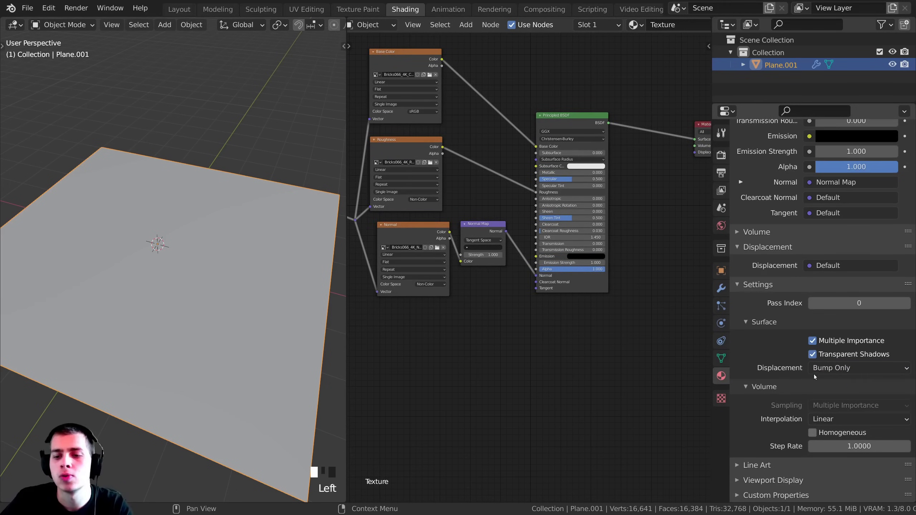
- Review the available render engines and the Cycles feature set options in the render settings
click(721, 155)
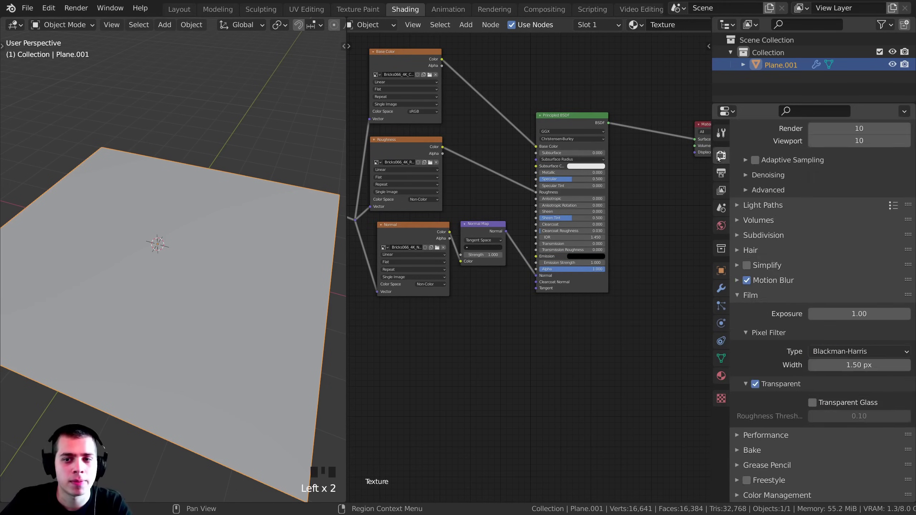
scroll(788, 170, up, 5)
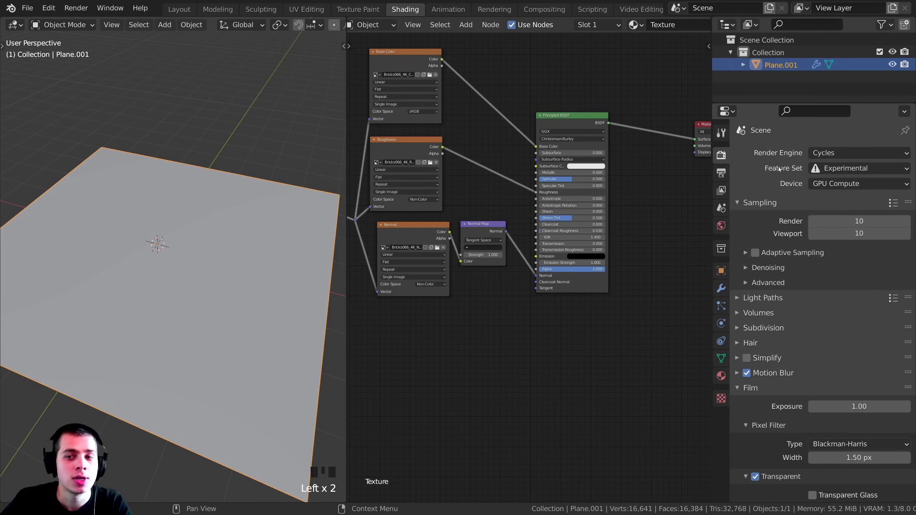
click(835, 155)
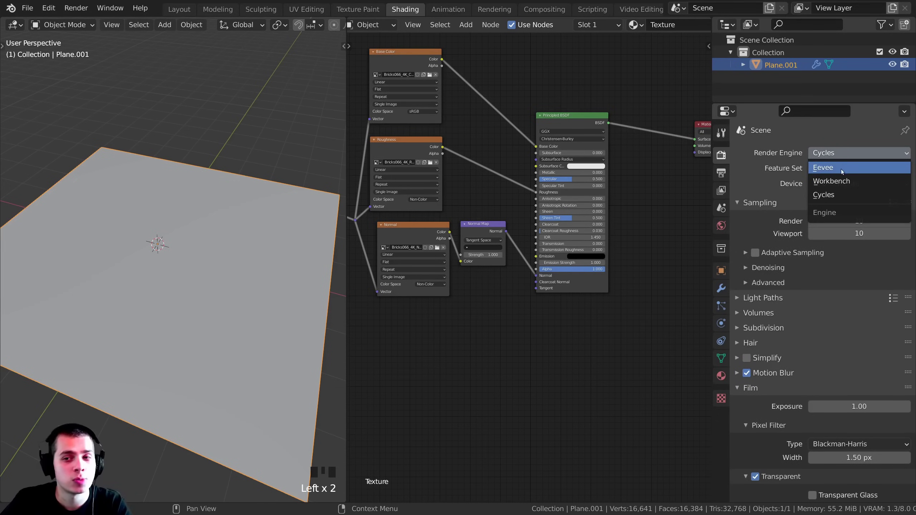
click(826, 153)
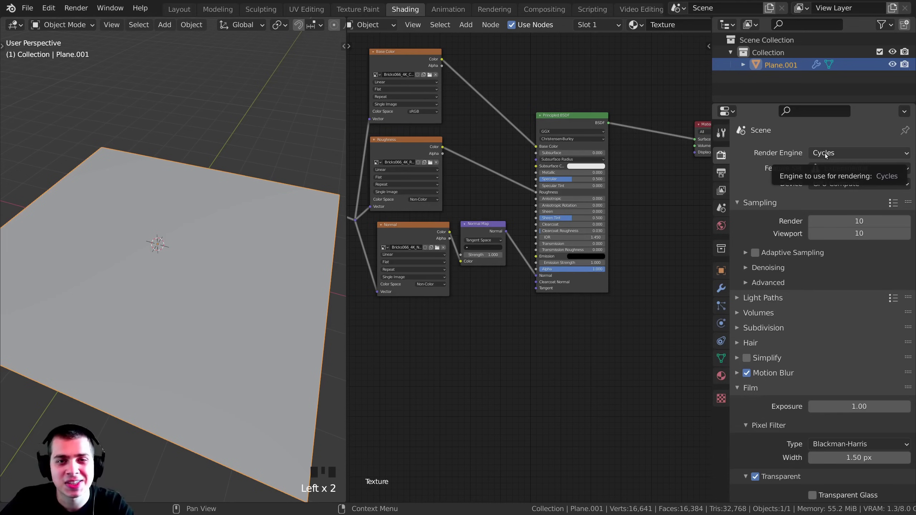
click(837, 151)
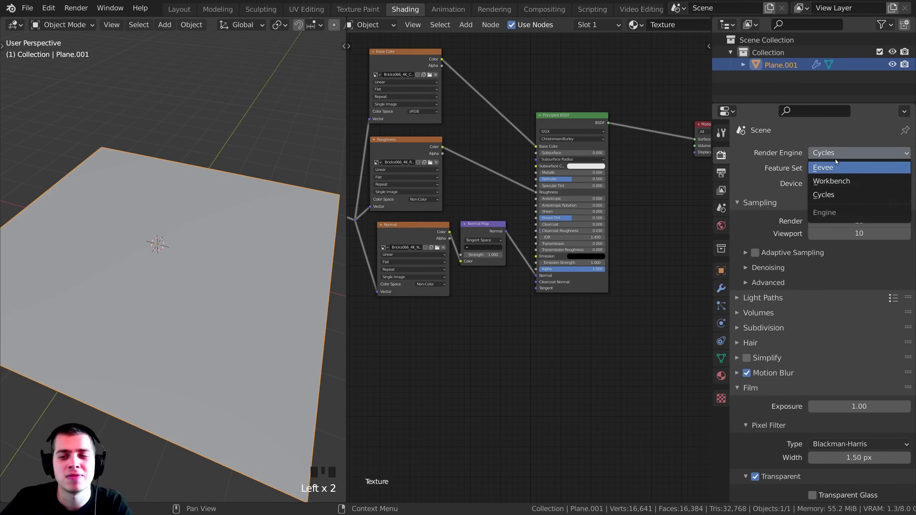
click(832, 155)
click(833, 169)
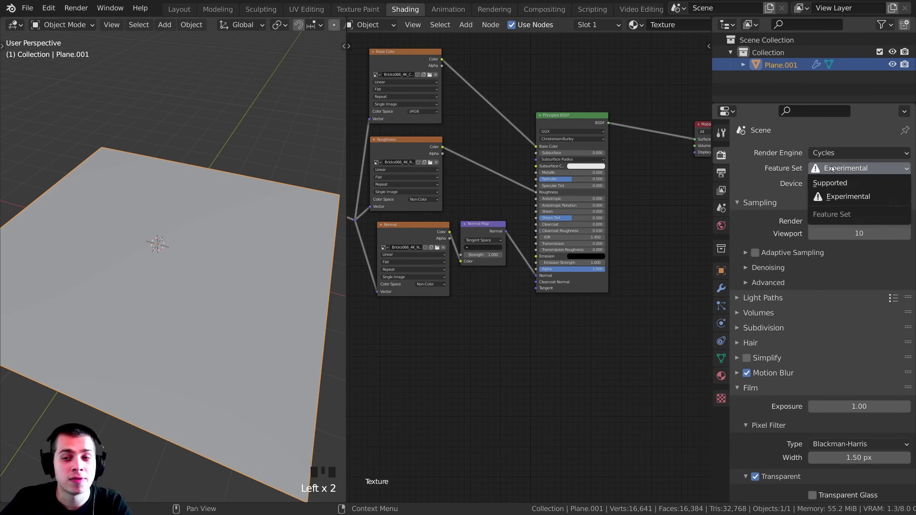
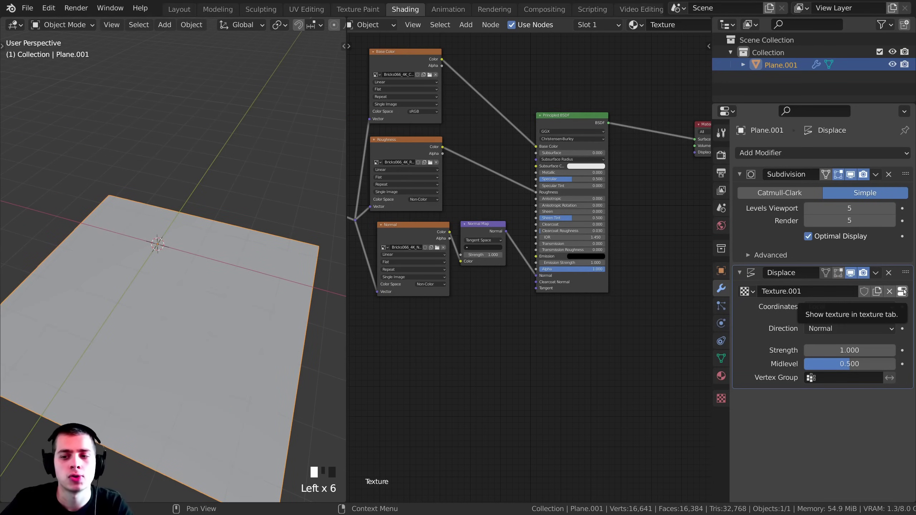
- Load the Bricks066 4K displacement JPG as the image for the Displace modifier's texture
click(720, 398)
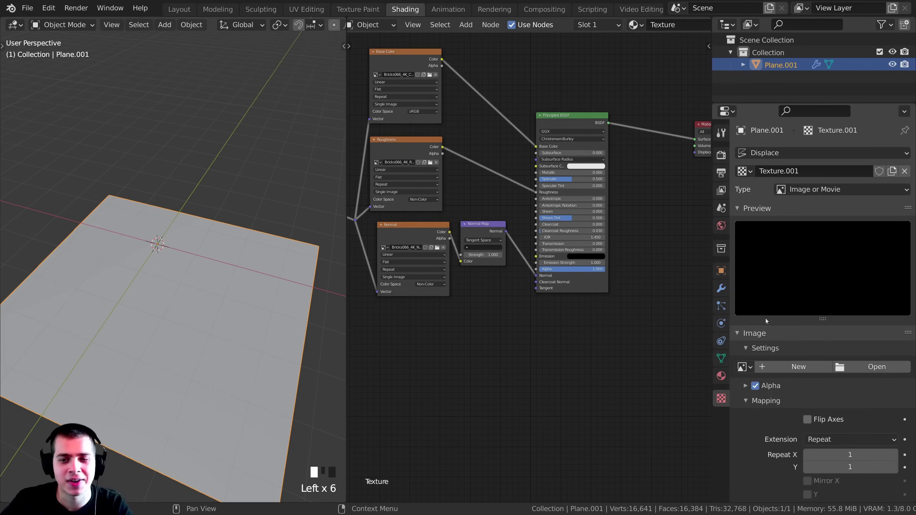
click(803, 190)
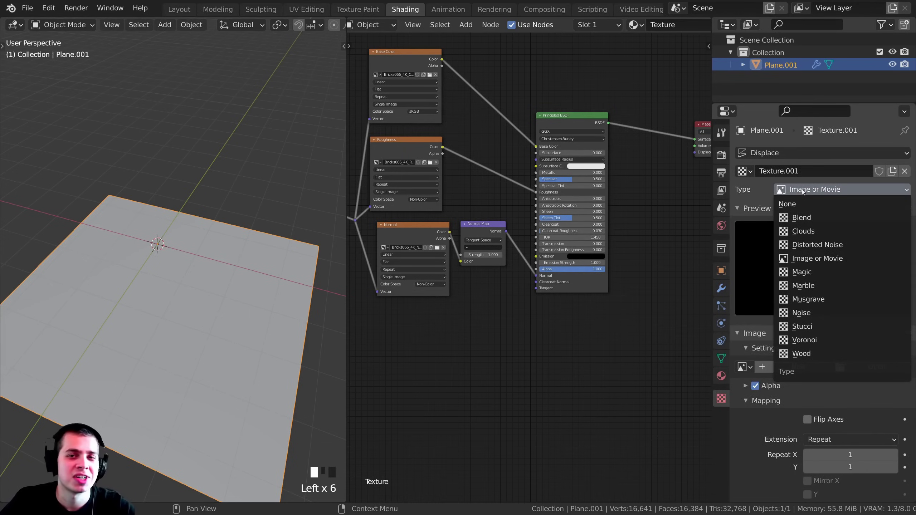
click(790, 190)
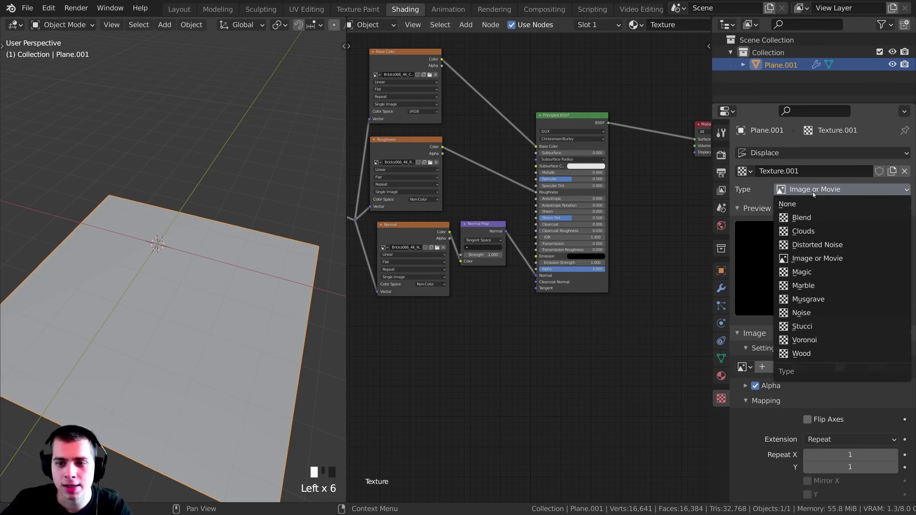
click(765, 240)
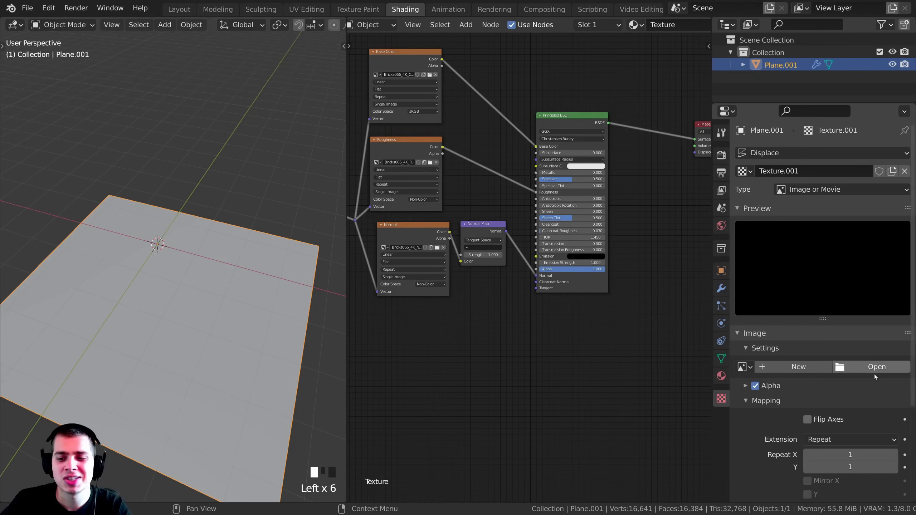
click(888, 368)
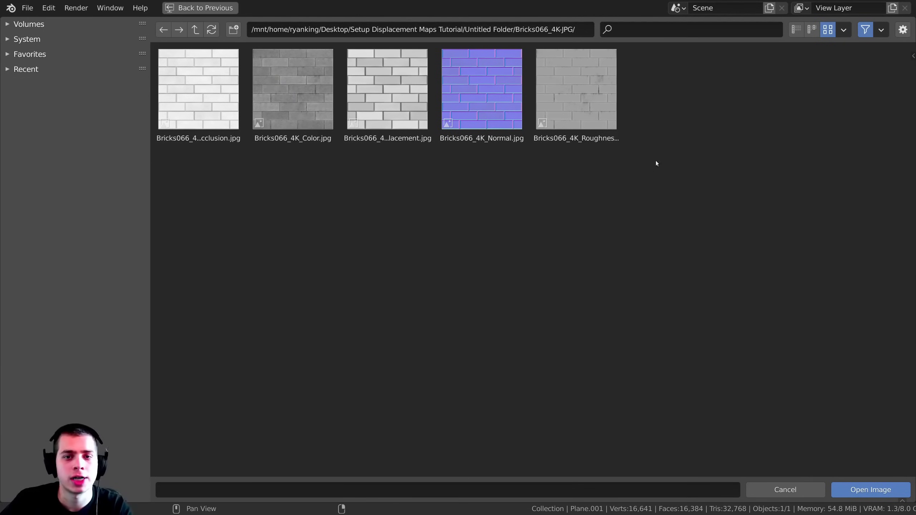
double_click(388, 95)
- Widen the 3D viewport and view the heavily displaced plane up close from another angle
scroll(222, 240, down, 3)
middle_drag(222, 241, 196, 226)
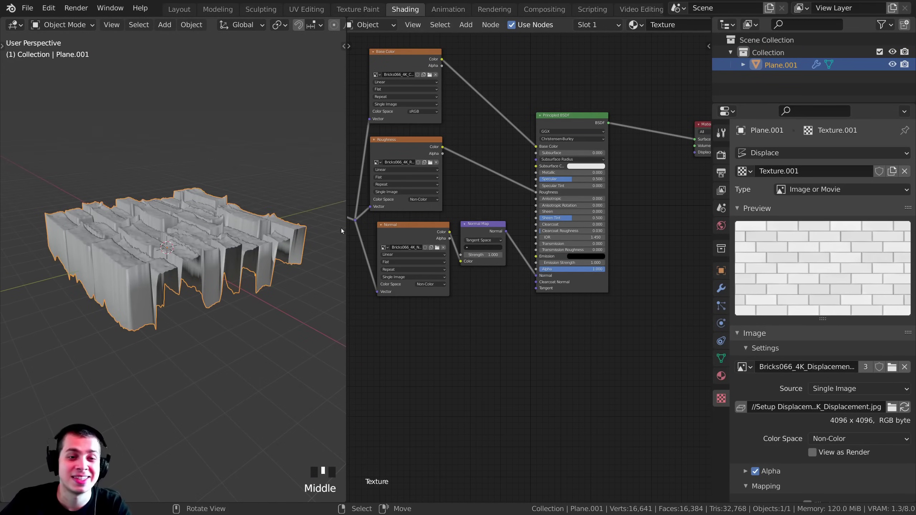
drag(346, 229, 398, 231)
middle_drag(261, 253, 274, 377)
shift+middle_drag(271, 369, 273, 284)
scroll(279, 336, up, 3)
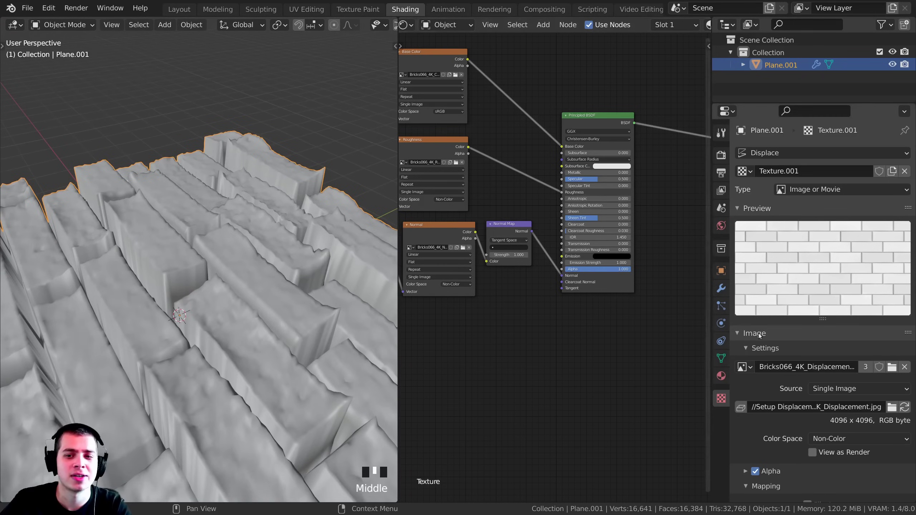
- Set the Subdivision modifier's viewport and render levels to 6 and inspect the finer displacement detail
click(720, 288)
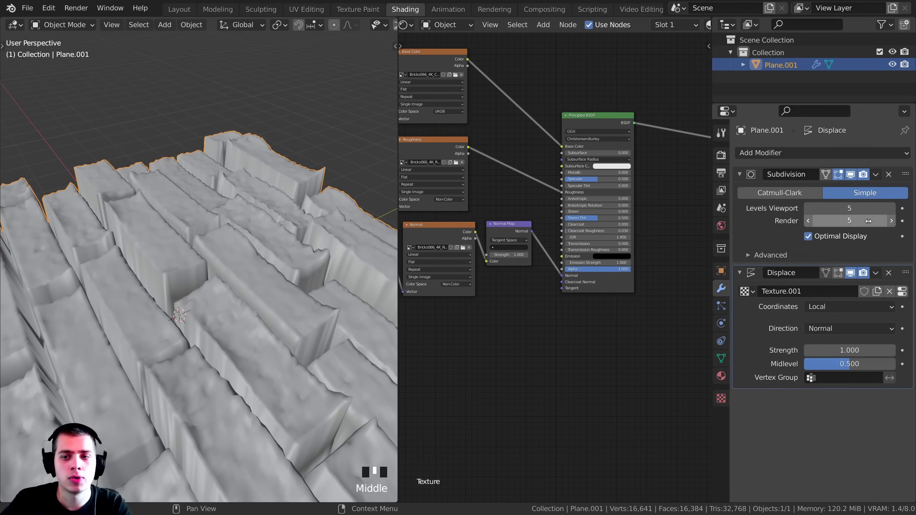
scroll(360, 217, down, 2)
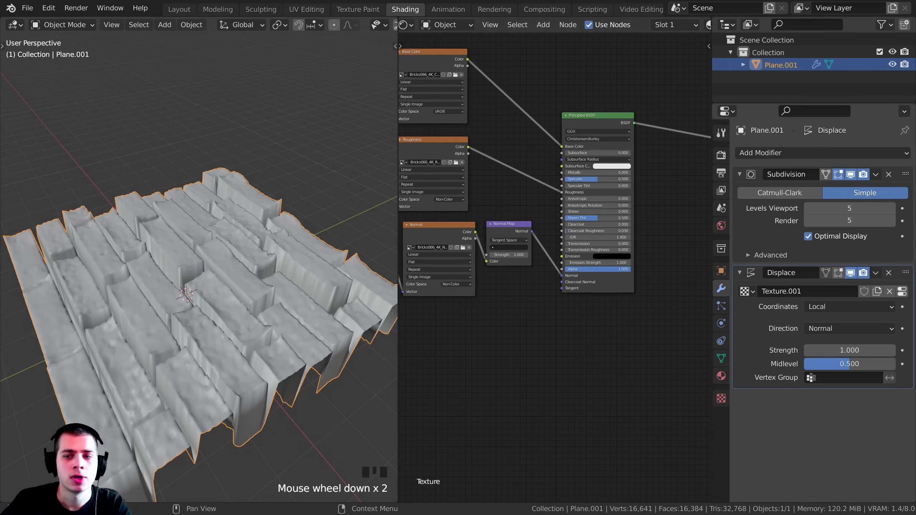
click(889, 208)
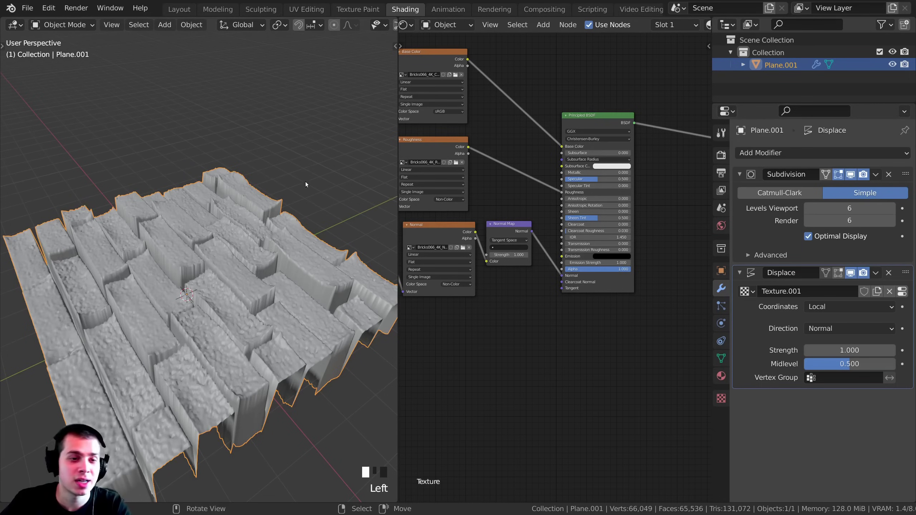
middle_drag(304, 182, 288, 253)
scroll(238, 270, up, 2)
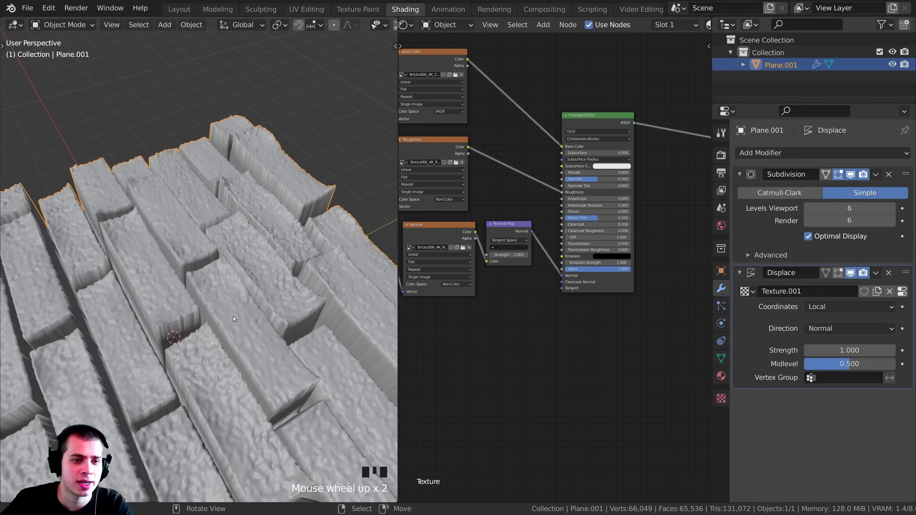
scroll(224, 309, down, 2)
middle_drag(213, 302, 223, 260)
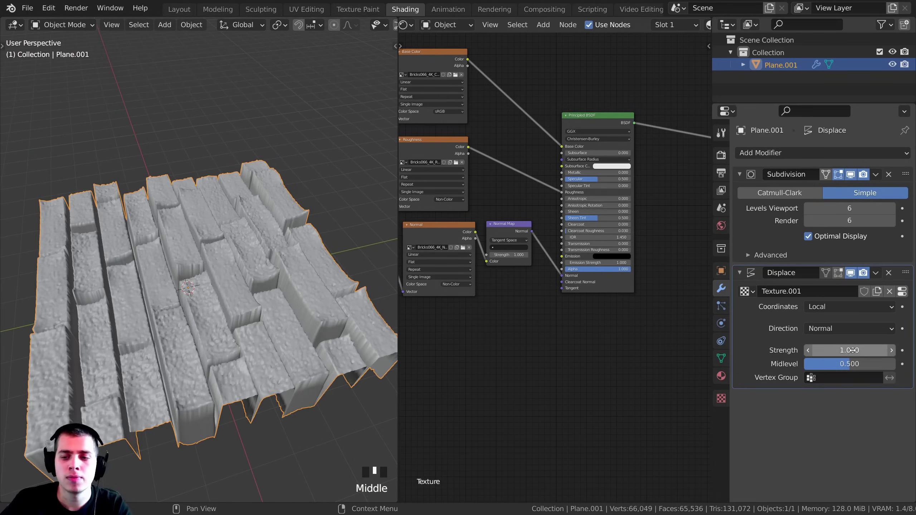
- Set the Displace modifier's strength to 0.1
scroll(115, 334, down, 2)
middle_drag(112, 333, 110, 301)
scroll(110, 301, up, 1)
click(811, 350)
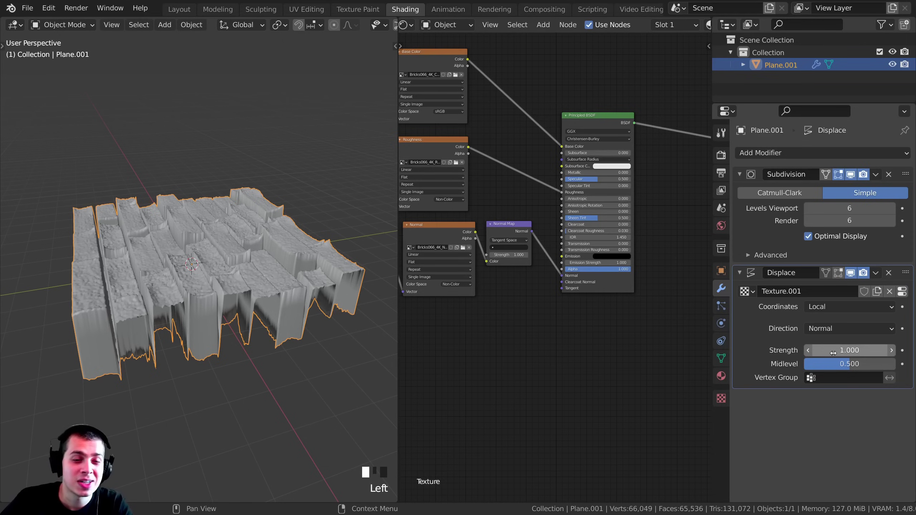
click(828, 352)
text(1.0.1)
key(Return)
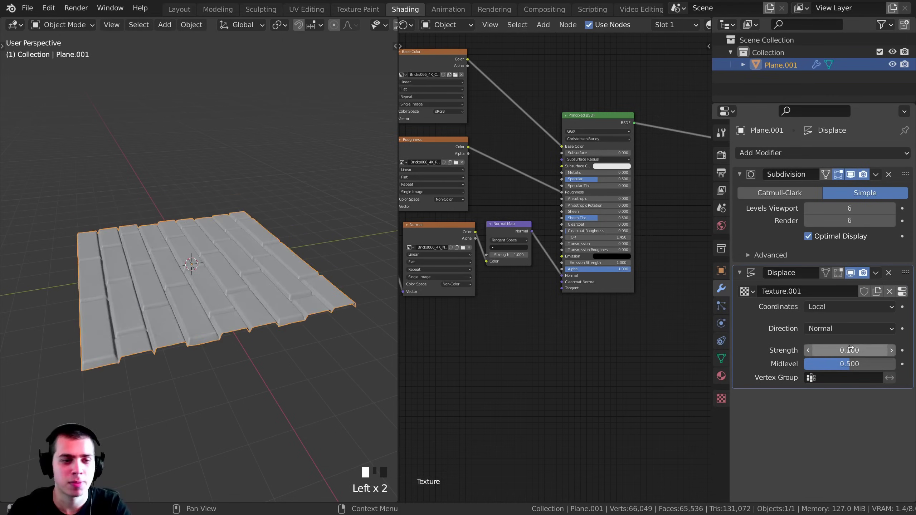
- Switch the 3D viewport to Rendered shading and examine the displaced bricks up close
scroll(262, 310, up, 4)
scroll(263, 309, down, 1)
middle_drag(300, 325, 274, 338)
scroll(287, 299, up, 2)
middle_drag(287, 299, 265, 285)
mouse_move(265, 285)
shift+middle_down()
mouse_move(279, 291)
mouse_move(196, 213)
shift+middle_up()
scroll(279, 291, down, 2)
key(z)
shift+middle_drag(197, 213, 186, 205)
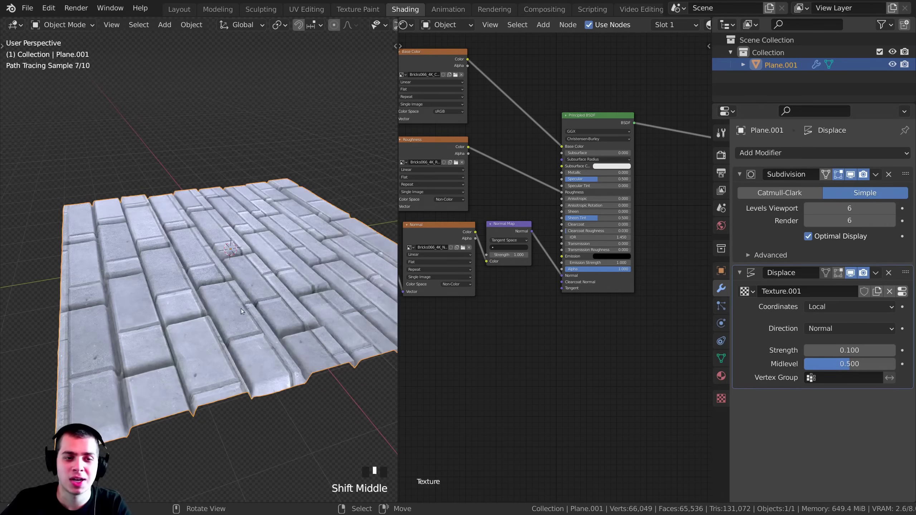
middle_drag(240, 308, 253, 337)
scroll(253, 336, up, 1)
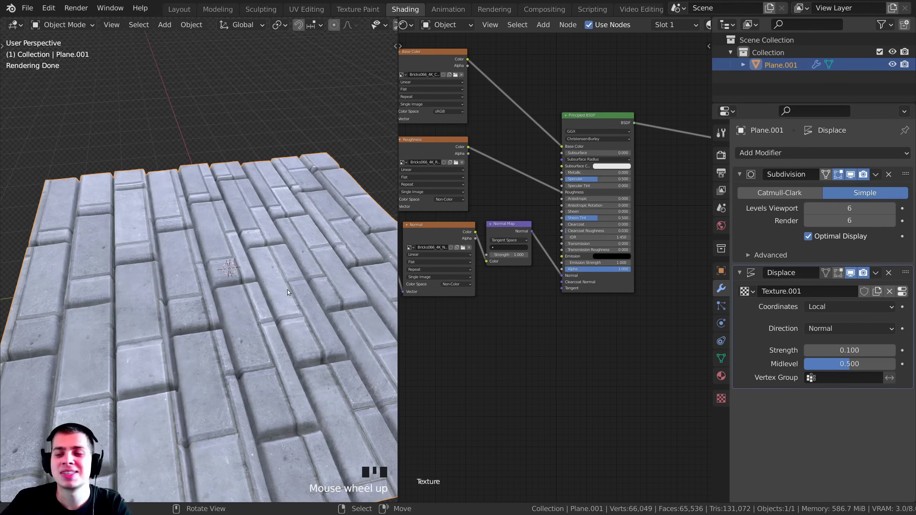
right_click(271, 303)
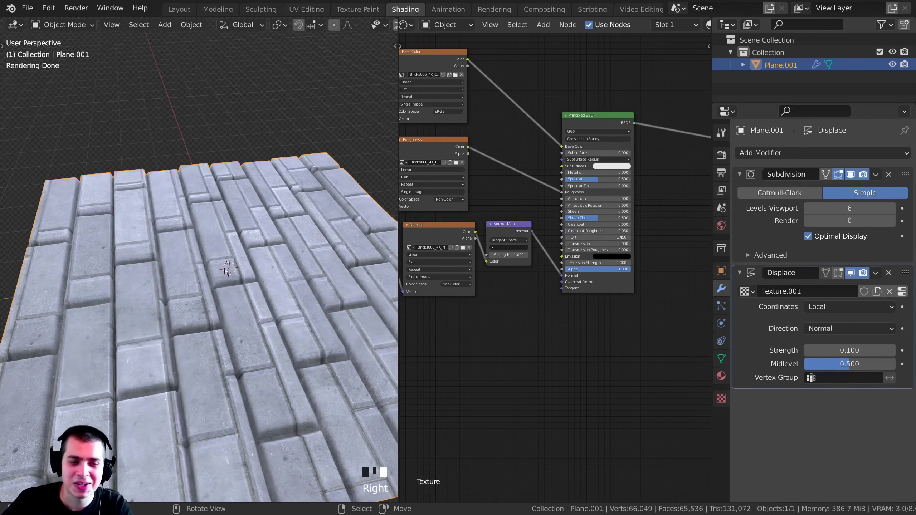
shift+middle_drag(271, 304, 246, 302)
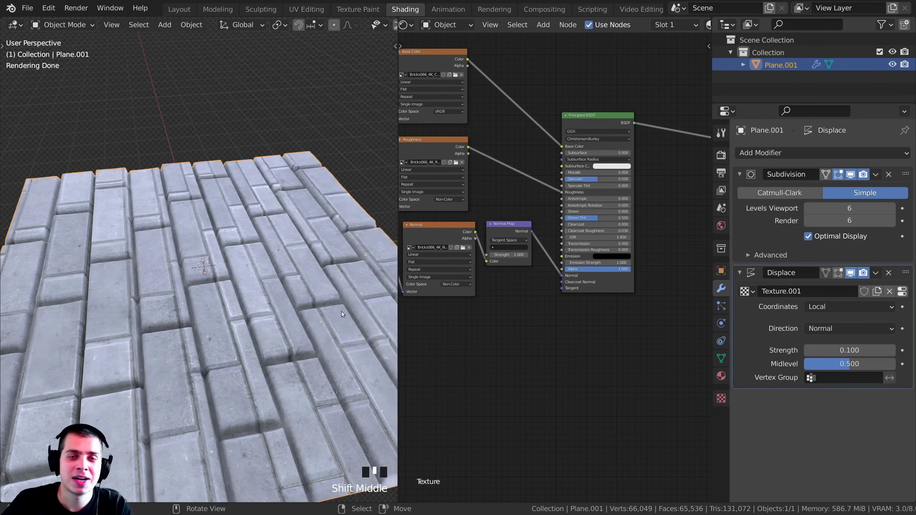
- Move the Normal image texture node slightly away from the Normal Map node and view the whole plane
middle_drag(543, 306, 623, 327)
scroll(512, 250, up, 6)
drag(524, 257, 507, 265)
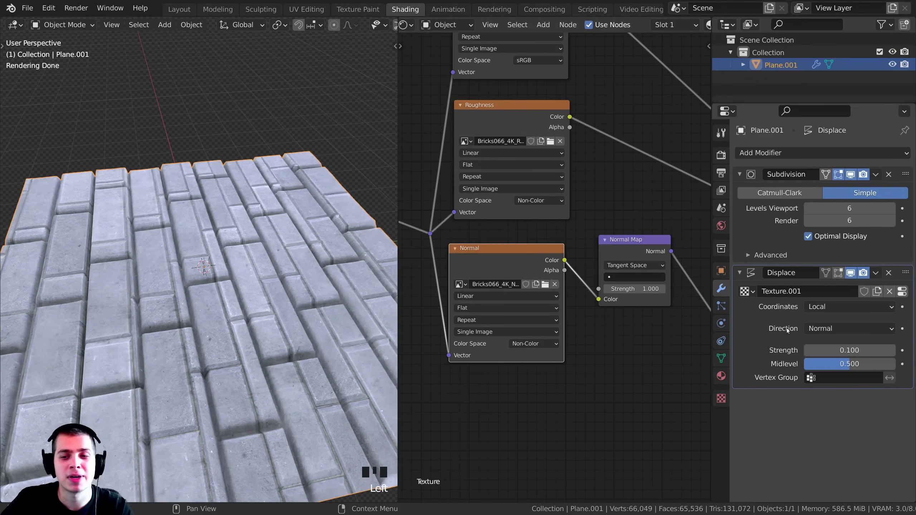
scroll(271, 360, down, 2)
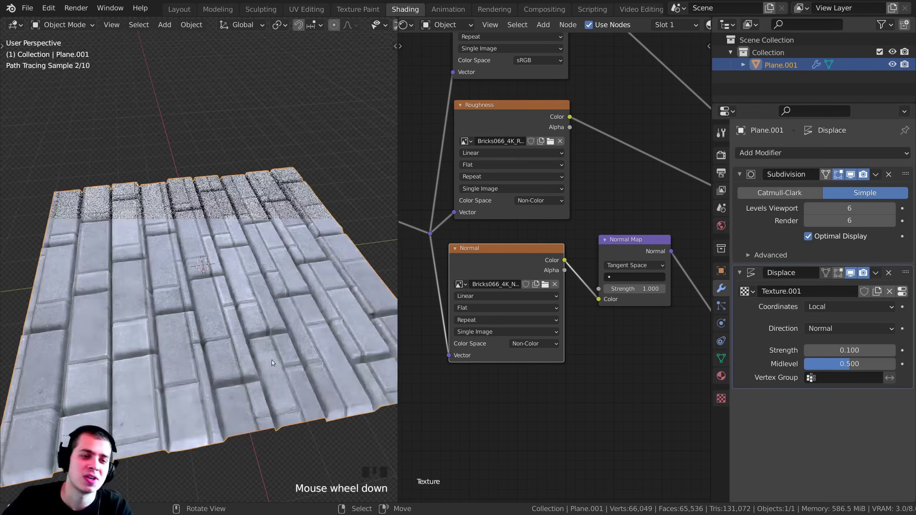
middle_drag(272, 359, 268, 354)
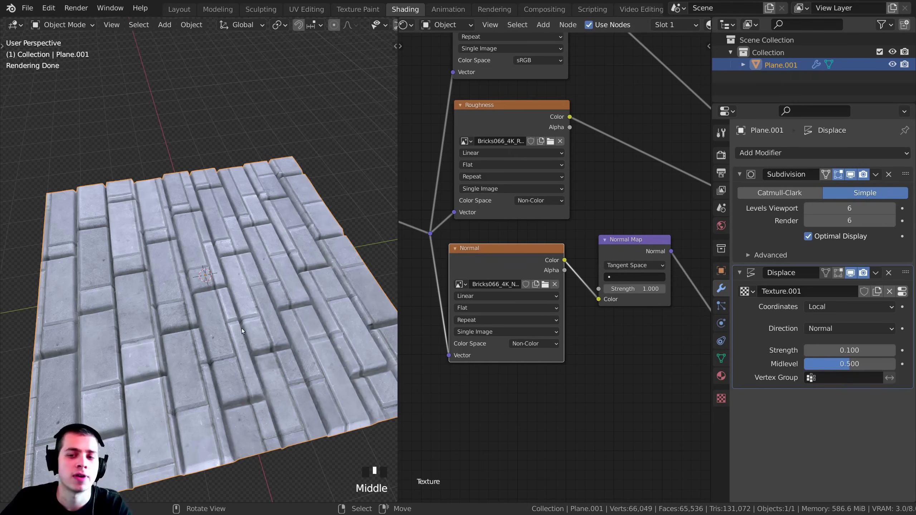
- Examine how the Texture Coordinate node's UV output feeds the Mapping node and the image textures
key(z)
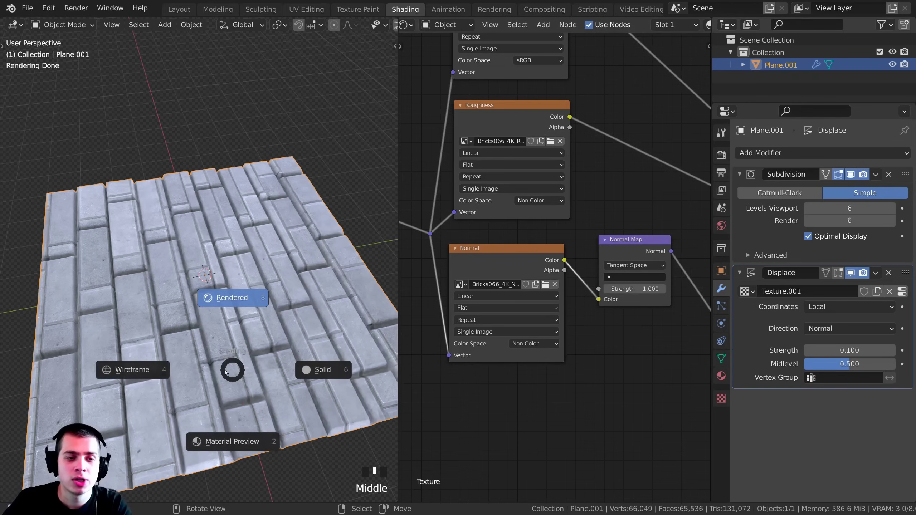
scroll(432, 274, down, 5)
middle_drag(432, 274, 607, 287)
scroll(492, 266, up, 6)
middle_drag(492, 266, 500, 223)
scroll(519, 233, up, 5)
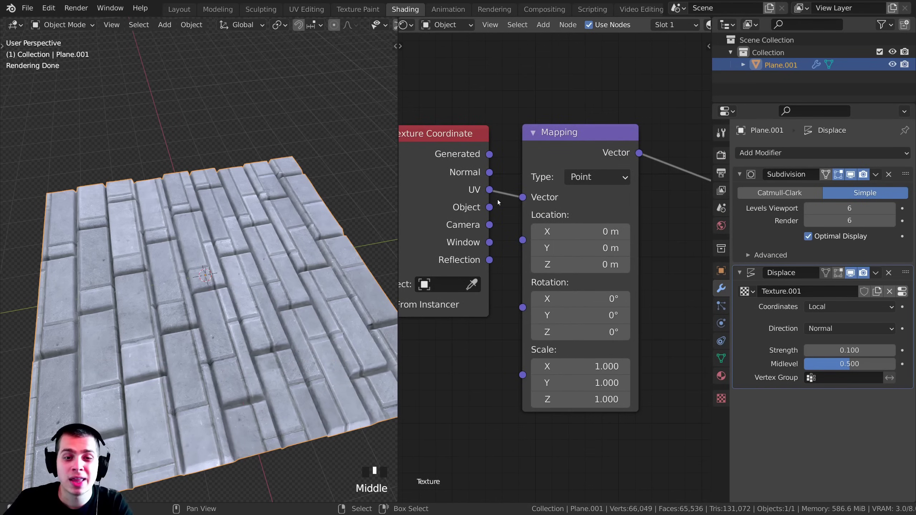
drag(489, 189, 522, 198)
scroll(642, 201, down, 5)
middle_drag(642, 201, 530, 216)
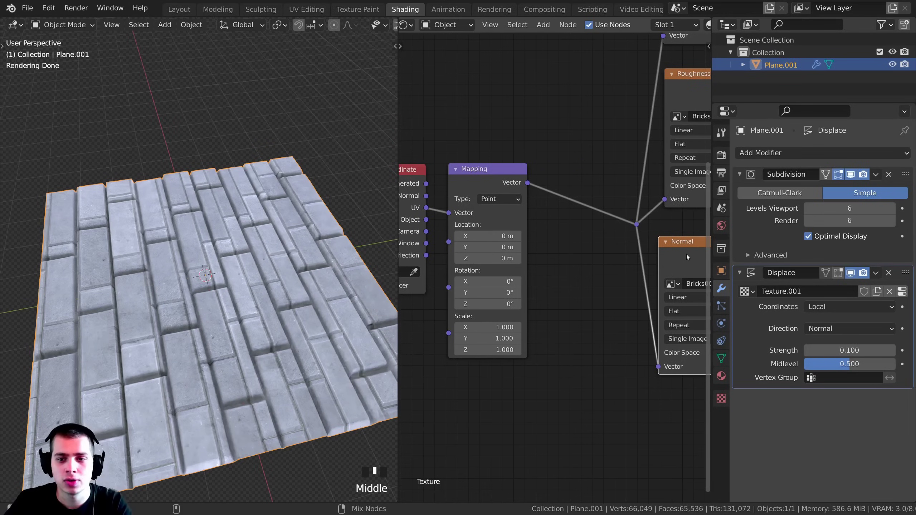
- Preview the Normal image texture on the plane and return the material output to the Principled BSDF
ctrl+shift+click(687, 257)
middle_drag(230, 295, 246, 330)
scroll(562, 278, down, 5)
middle_drag(674, 280, 456, 325)
ctrl+shift+click(647, 166)
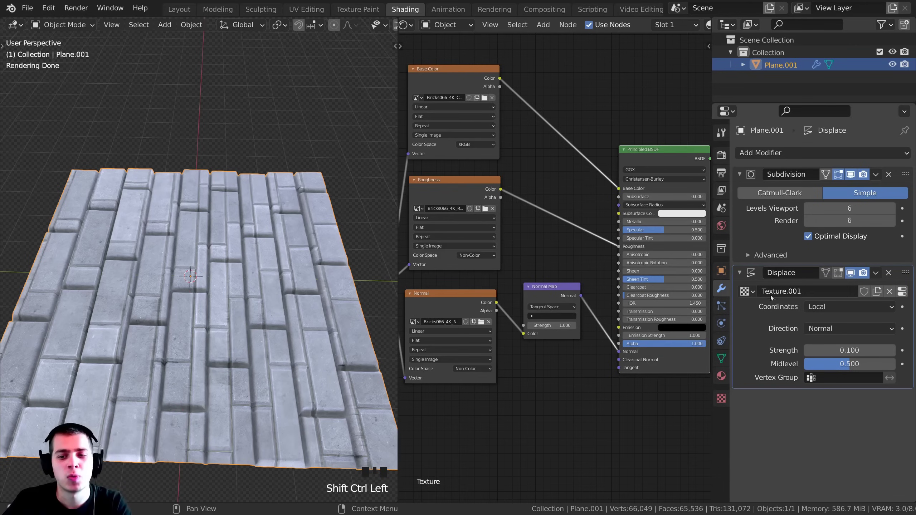
- Set the Displace modifier's texture coordinates to UV
click(812, 308)
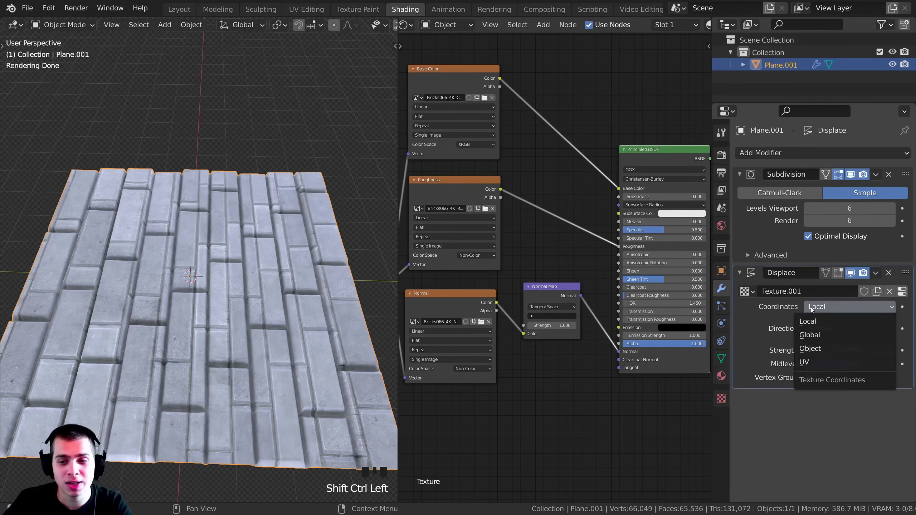
click(805, 366)
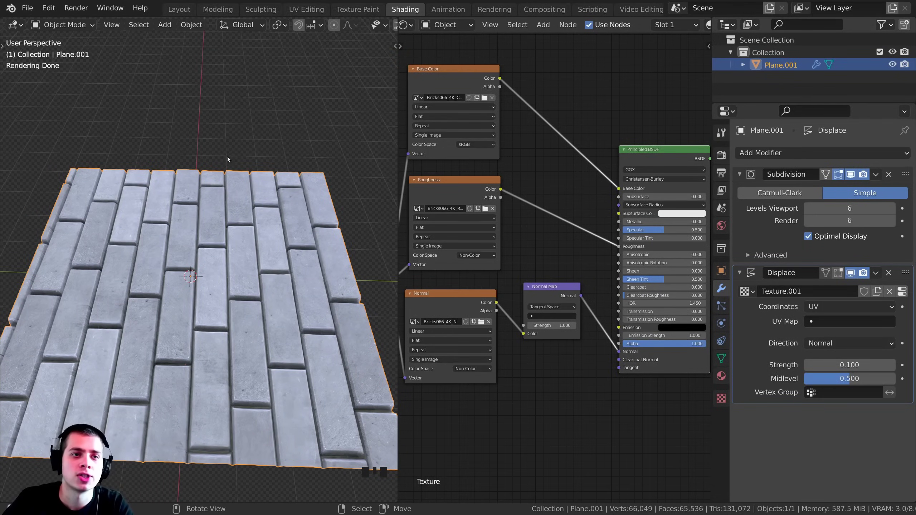
- Switch to the UV Editing workspace, shift the plane's UV layout across the brick image, and return to Object Mode
click(305, 9)
scroll(538, 248, down, 2)
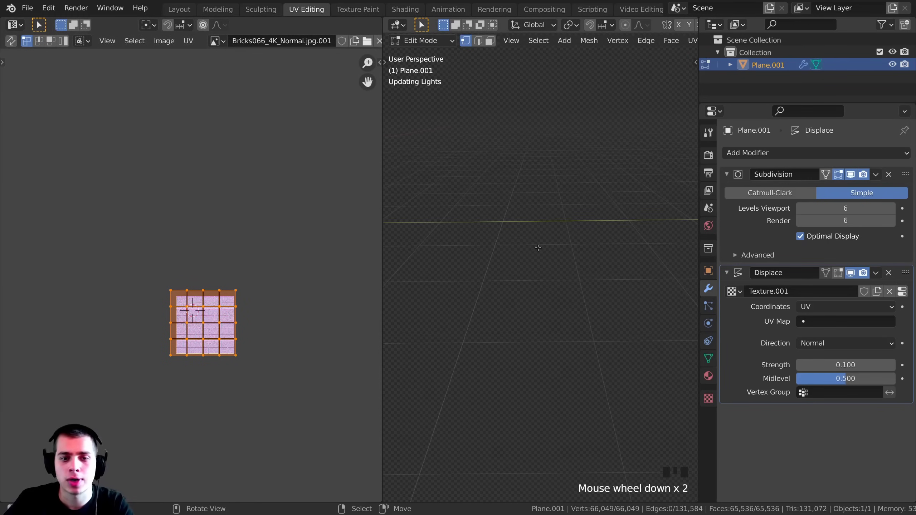
scroll(384, 210, down, 4)
shift+middle_drag(384, 211, 682, 245)
key(g)
click(302, 262)
key(Tab)
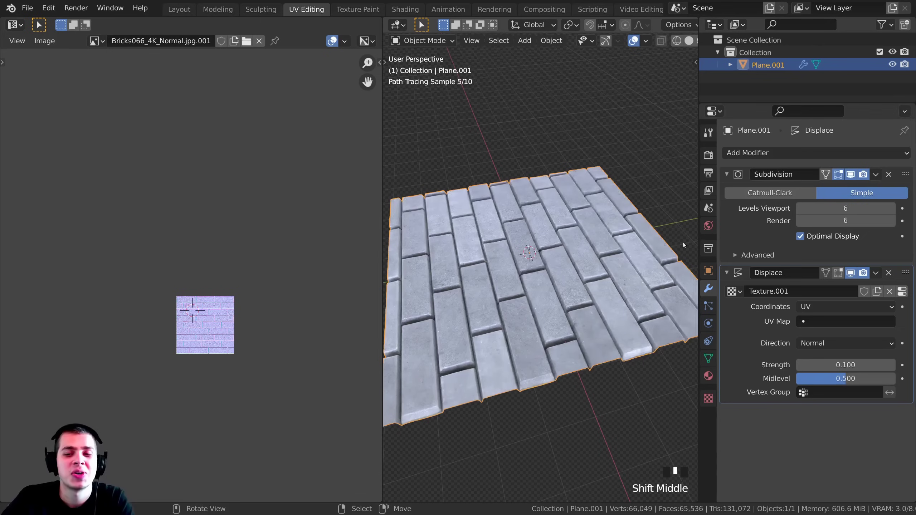
- Shrink the plane's UV layout to a small patch, move it onto the brick image, and view the displaced plane in Object Mode
key(Tab)
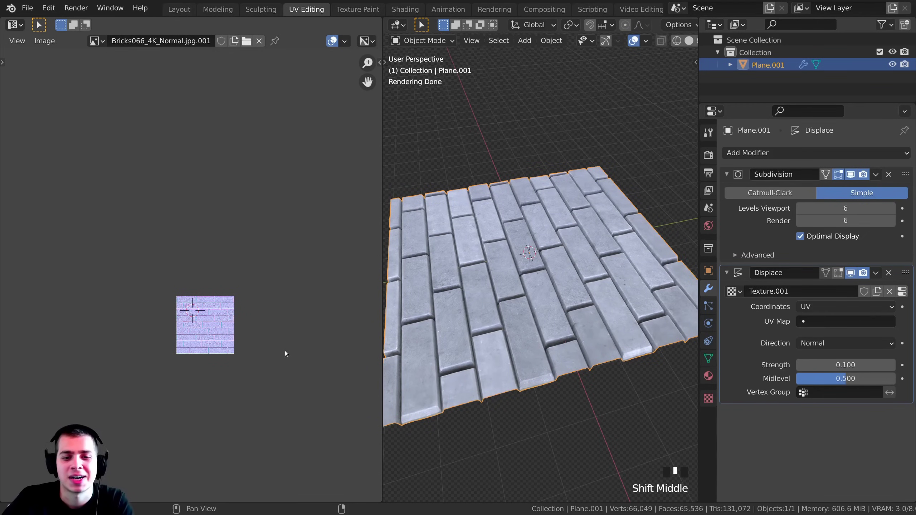
scroll(314, 336, up, 3)
key(s)
click(257, 320)
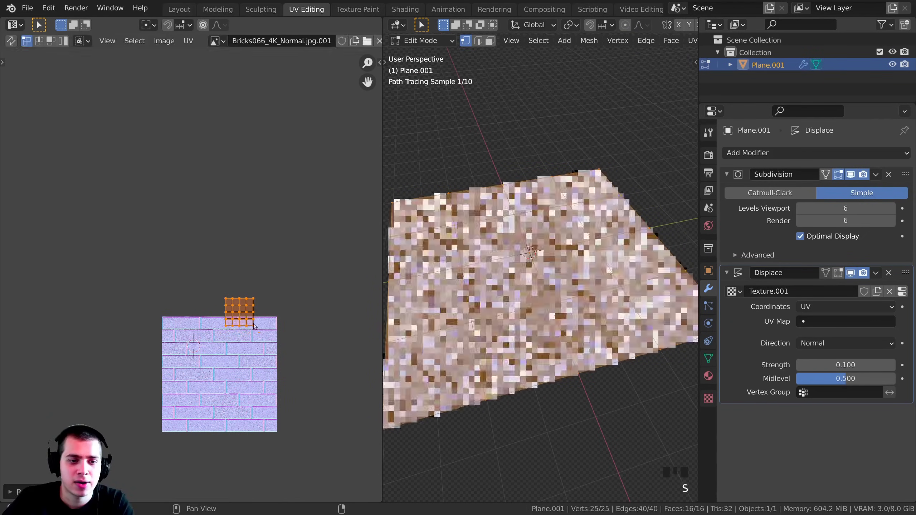
key(g)
click(255, 353)
key(Tab)
scroll(533, 309, down, 2)
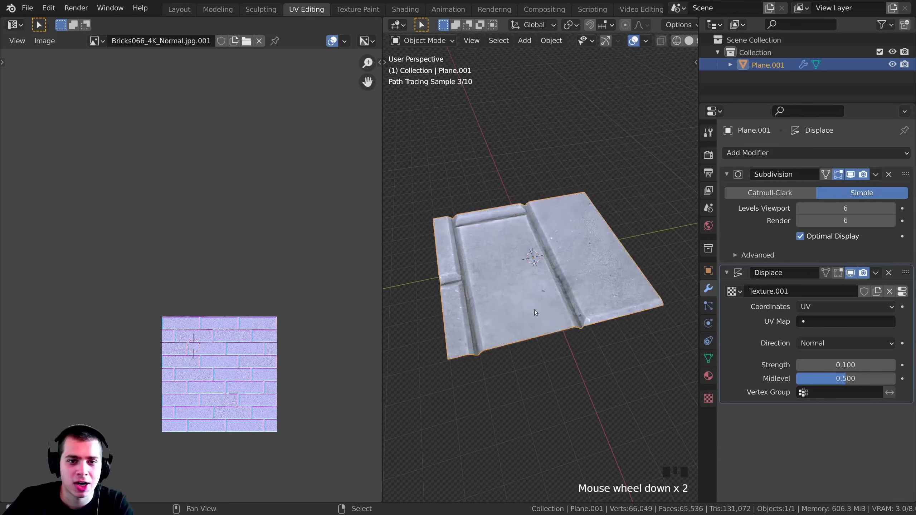
- Scale the plane's UV layout up well beyond the brick image and examine the repeating displacement in solid shading
mouse_move(534, 309)
middle_down()
mouse_move(631, 319)
mouse_move(562, 310)
mouse_move(548, 328)
middle_up()
key(Tab)
key(s)
click(170, 320)
key(Tab)
scroll(550, 333, up, 4)
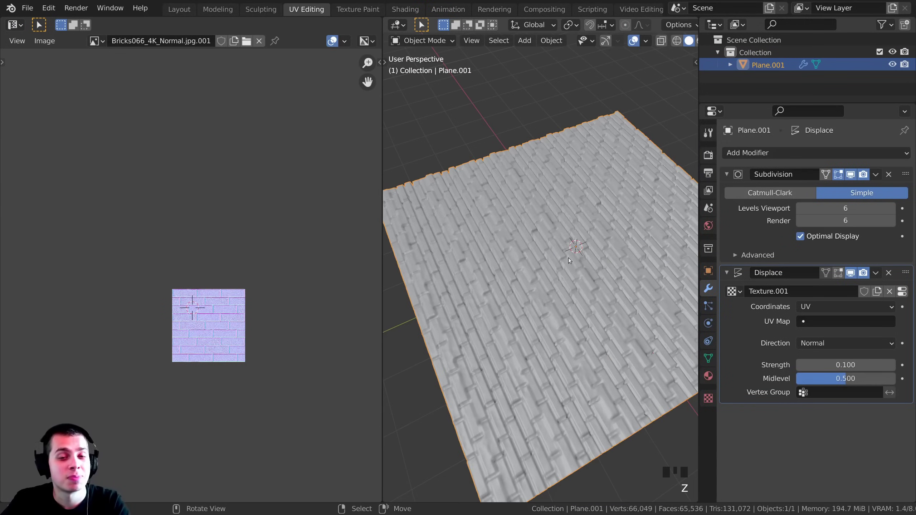
middle_drag(567, 250, 526, 227)
scroll(527, 227, up, 2)
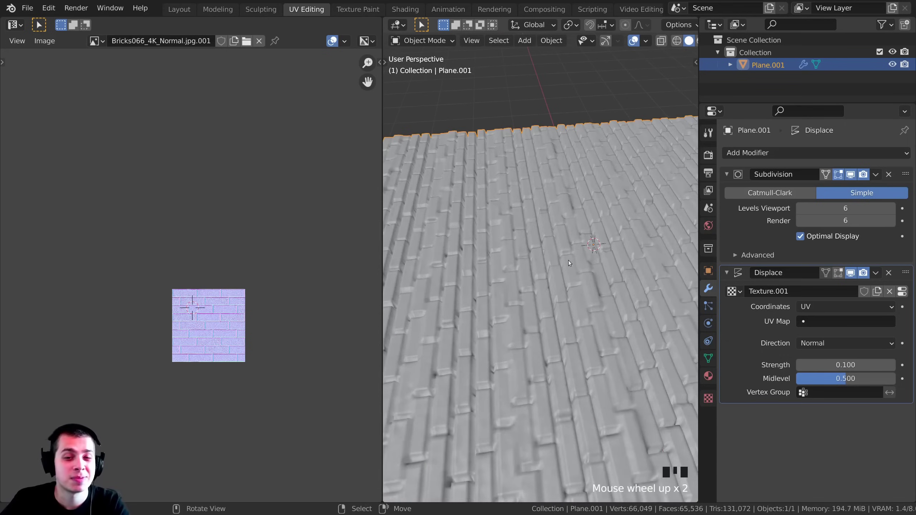
shift+middle_drag(568, 261, 530, 273)
scroll(504, 312, down, 2)
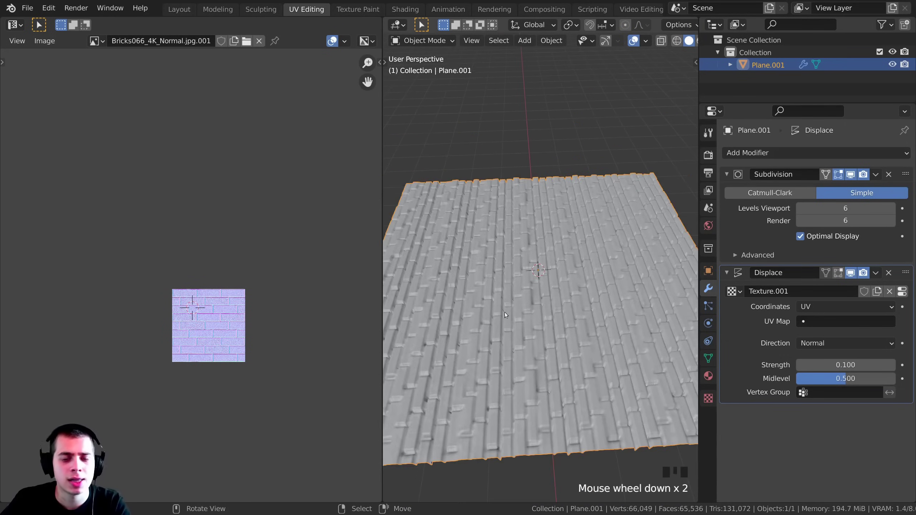
scroll(515, 299, up, 2)
shift+middle_drag(537, 311, 611, 228)
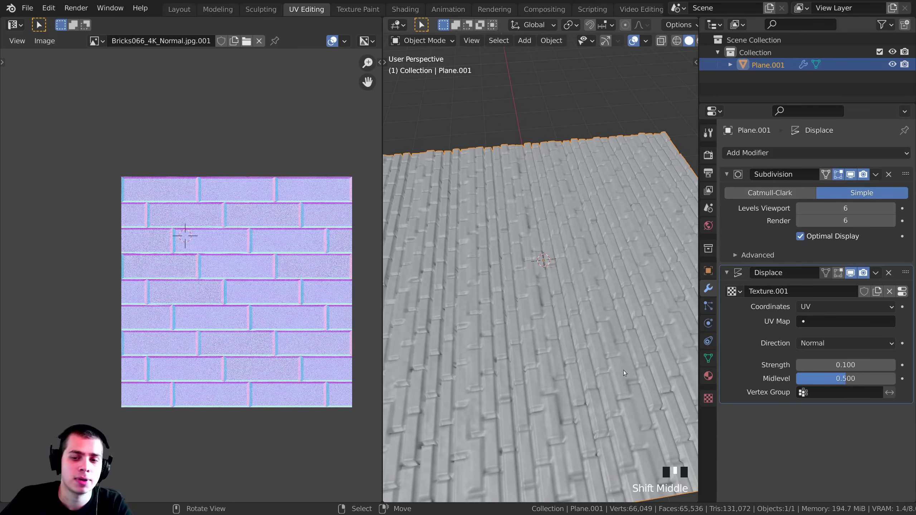
- Set the image mapping Extension of the Bricks066_4K_Displacement.jpg texture to Clip
click(707, 397)
scroll(793, 235, down, 4)
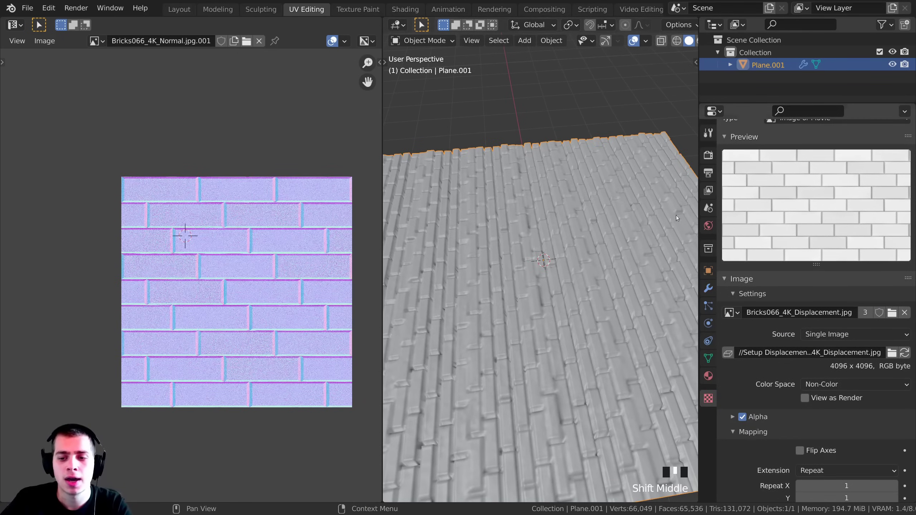
scroll(783, 264, down, 5)
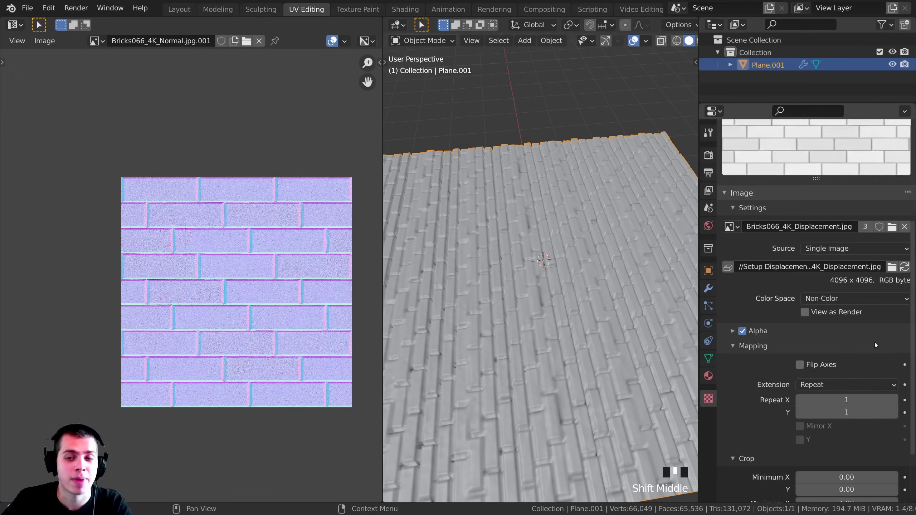
scroll(872, 343, down, 4)
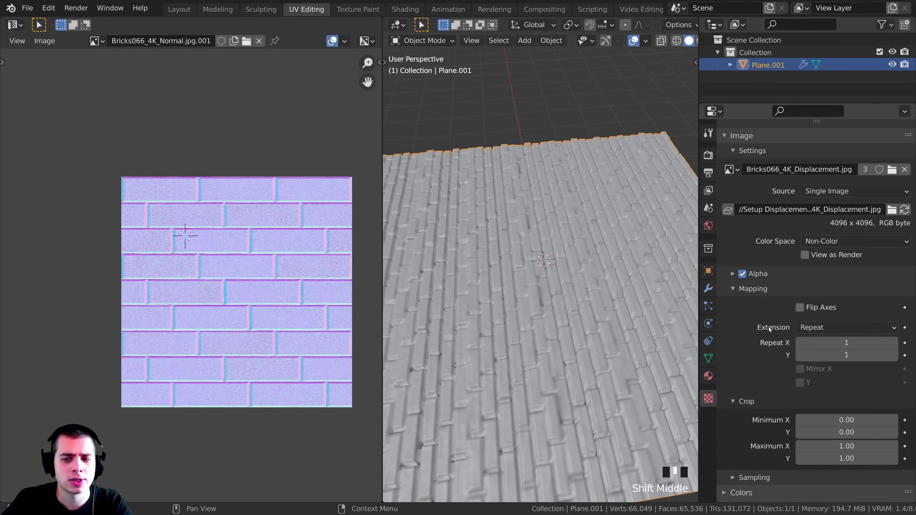
click(815, 327)
click(813, 352)
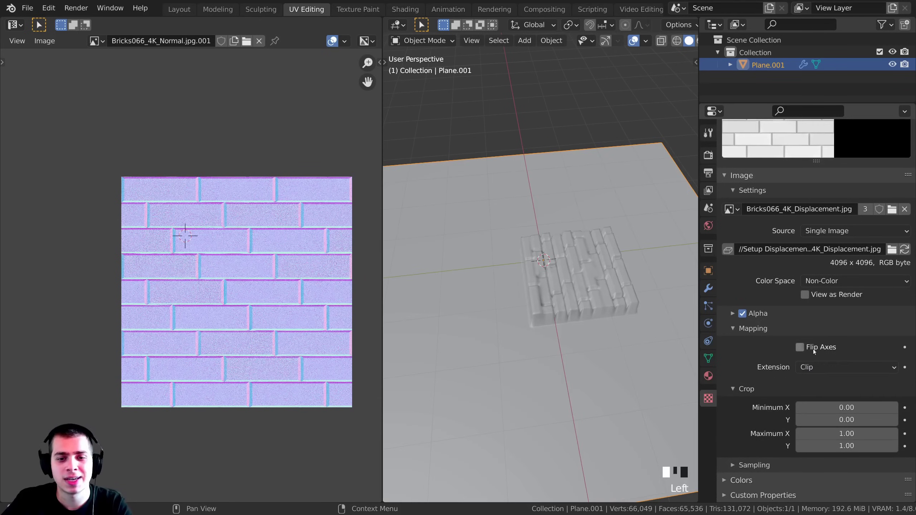
- Shift the plane's UV layout slightly over the brick image and inspect the clipped displacement in Object Mode
scroll(598, 294, down, 3)
middle_drag(598, 294, 568, 277)
key(Tab)
scroll(251, 233, down, 7)
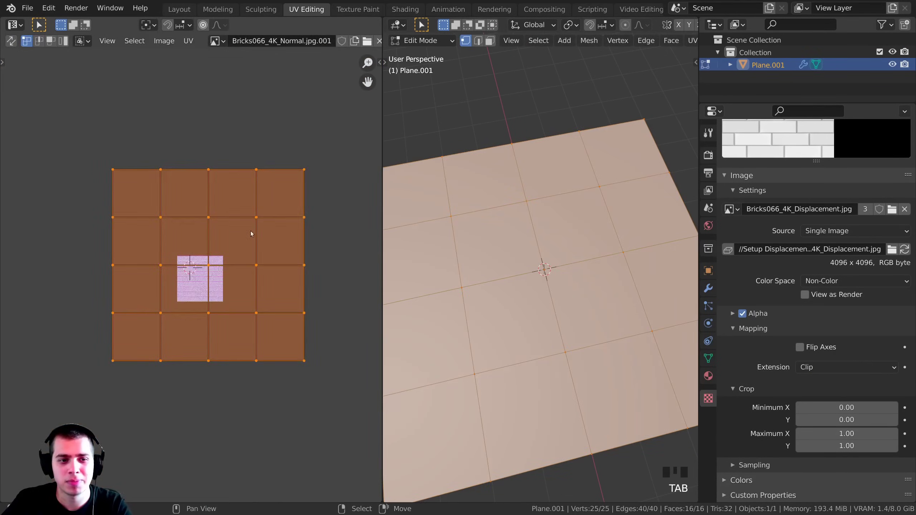
scroll(251, 233, down, 1)
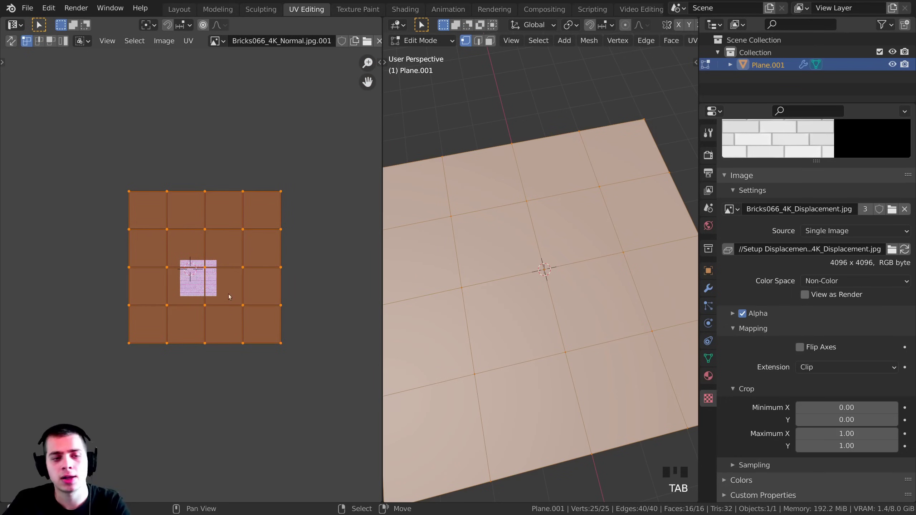
scroll(228, 295, up, 4)
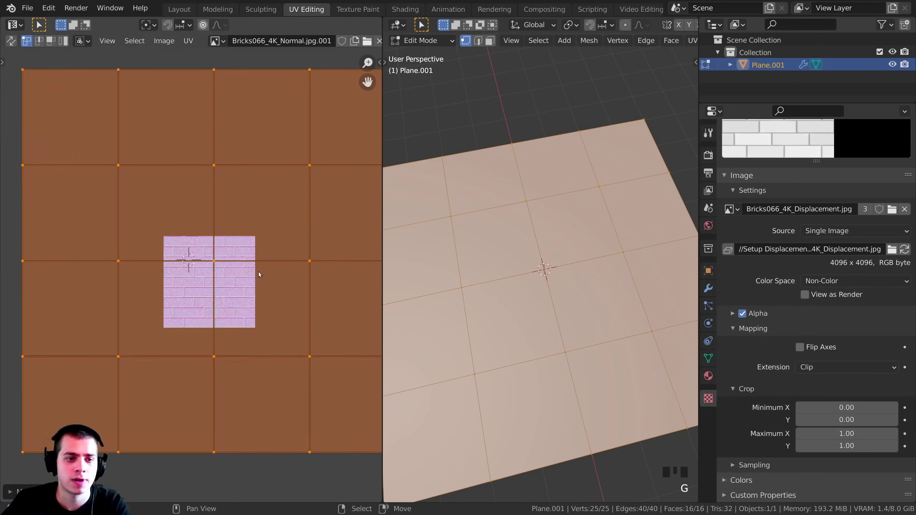
key(Tab)
middle_drag(594, 251, 494, 324)
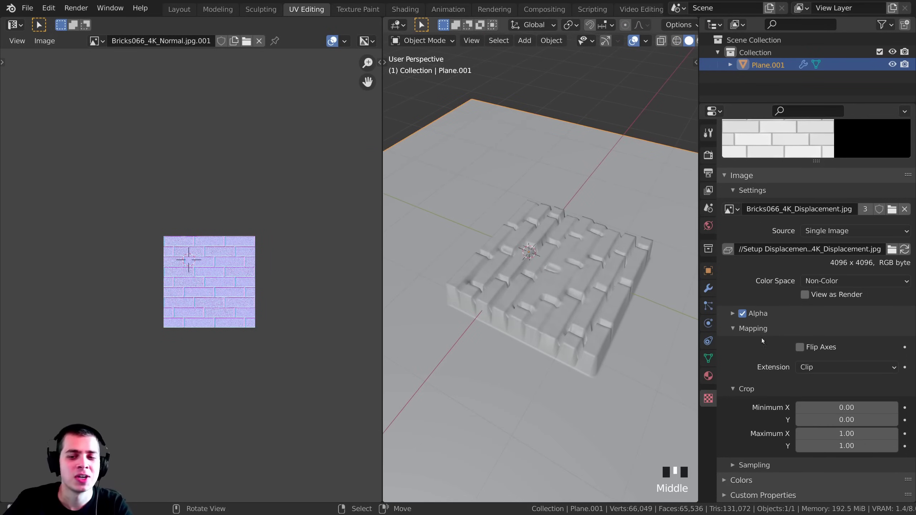
- Set the displacement texture's Extension back to Repeat and view the whole plane
click(805, 371)
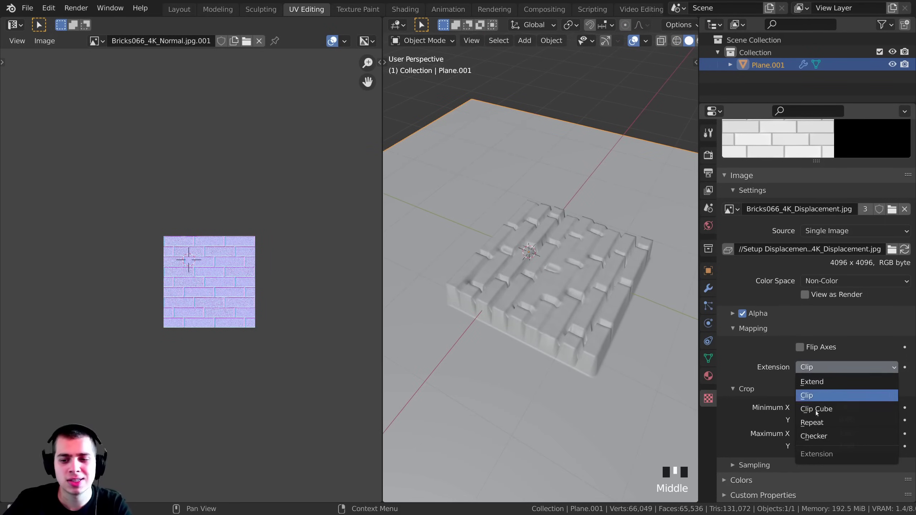
click(816, 423)
scroll(577, 323, down, 4)
middle_drag(568, 320, 573, 295)
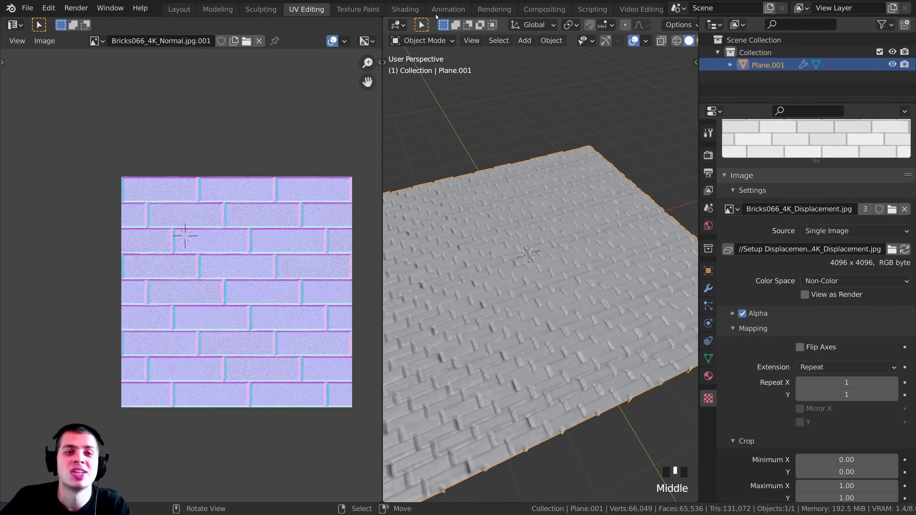
- Return to the Shading workspace and inspect the whole displaced brick plane in an enlarged material preview
click(405, 9)
drag(467, 193, 470, 200)
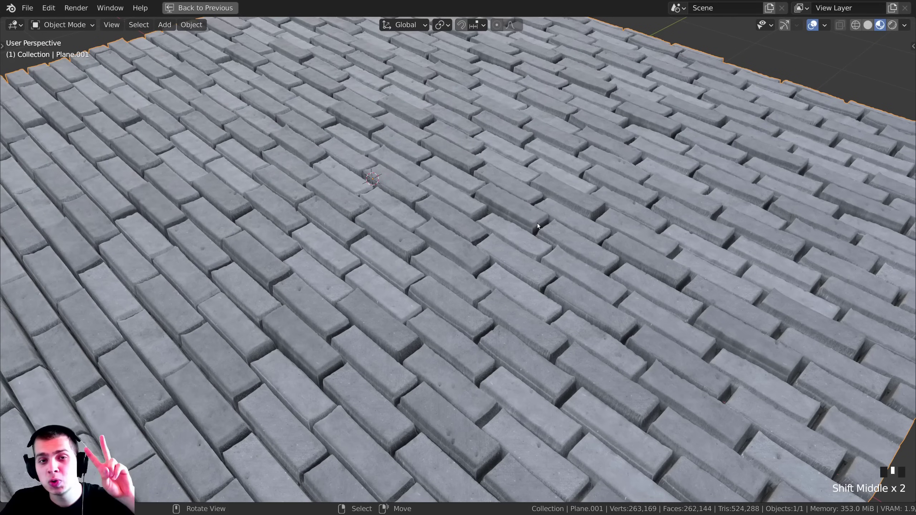
scroll(573, 248, down, 4)
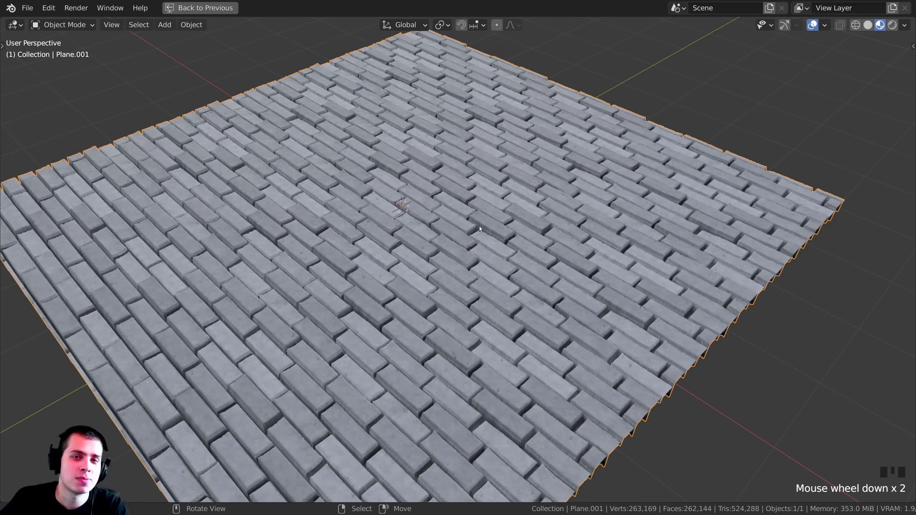
shift+middle_drag(479, 226, 448, 241)
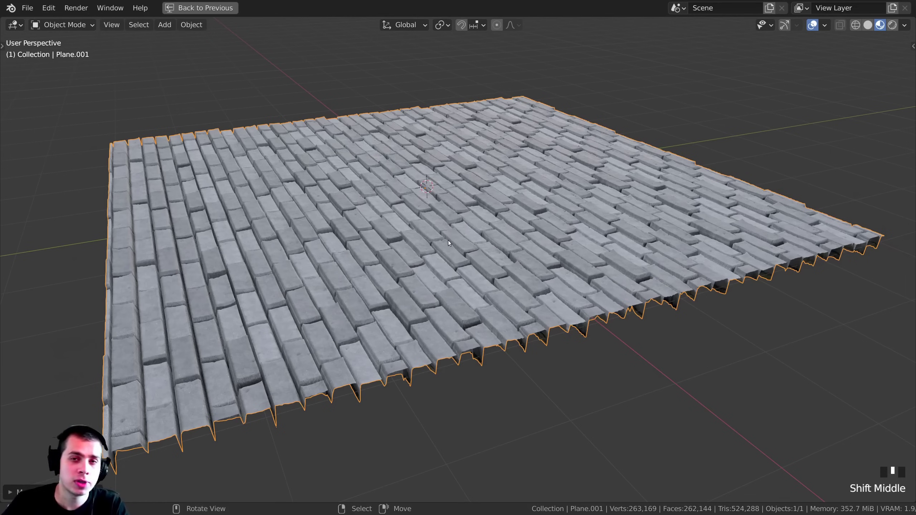